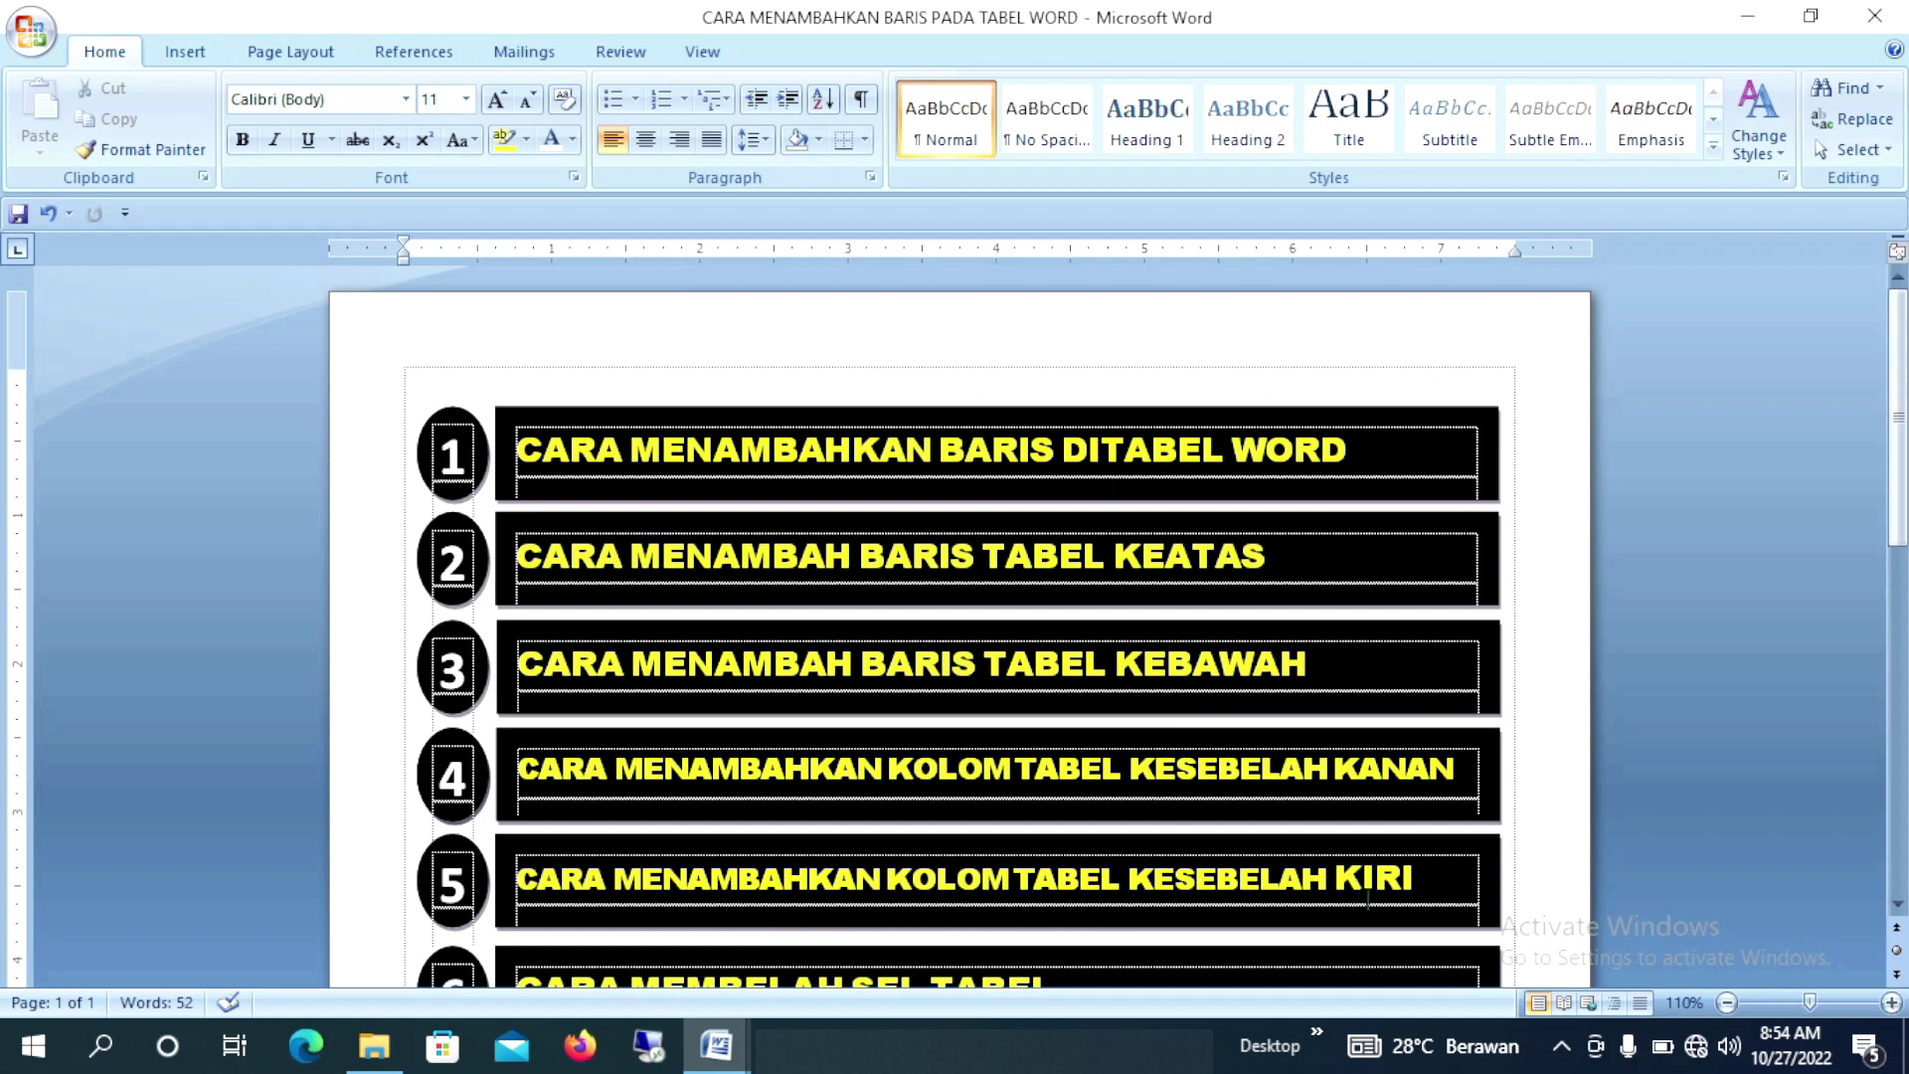
# Scroll down to the yellow-header table with columns NO, Nama, Nik, Tempat/Tgl Lahir and Alamat
pyautogui.scroll(-6, 1720, 628)
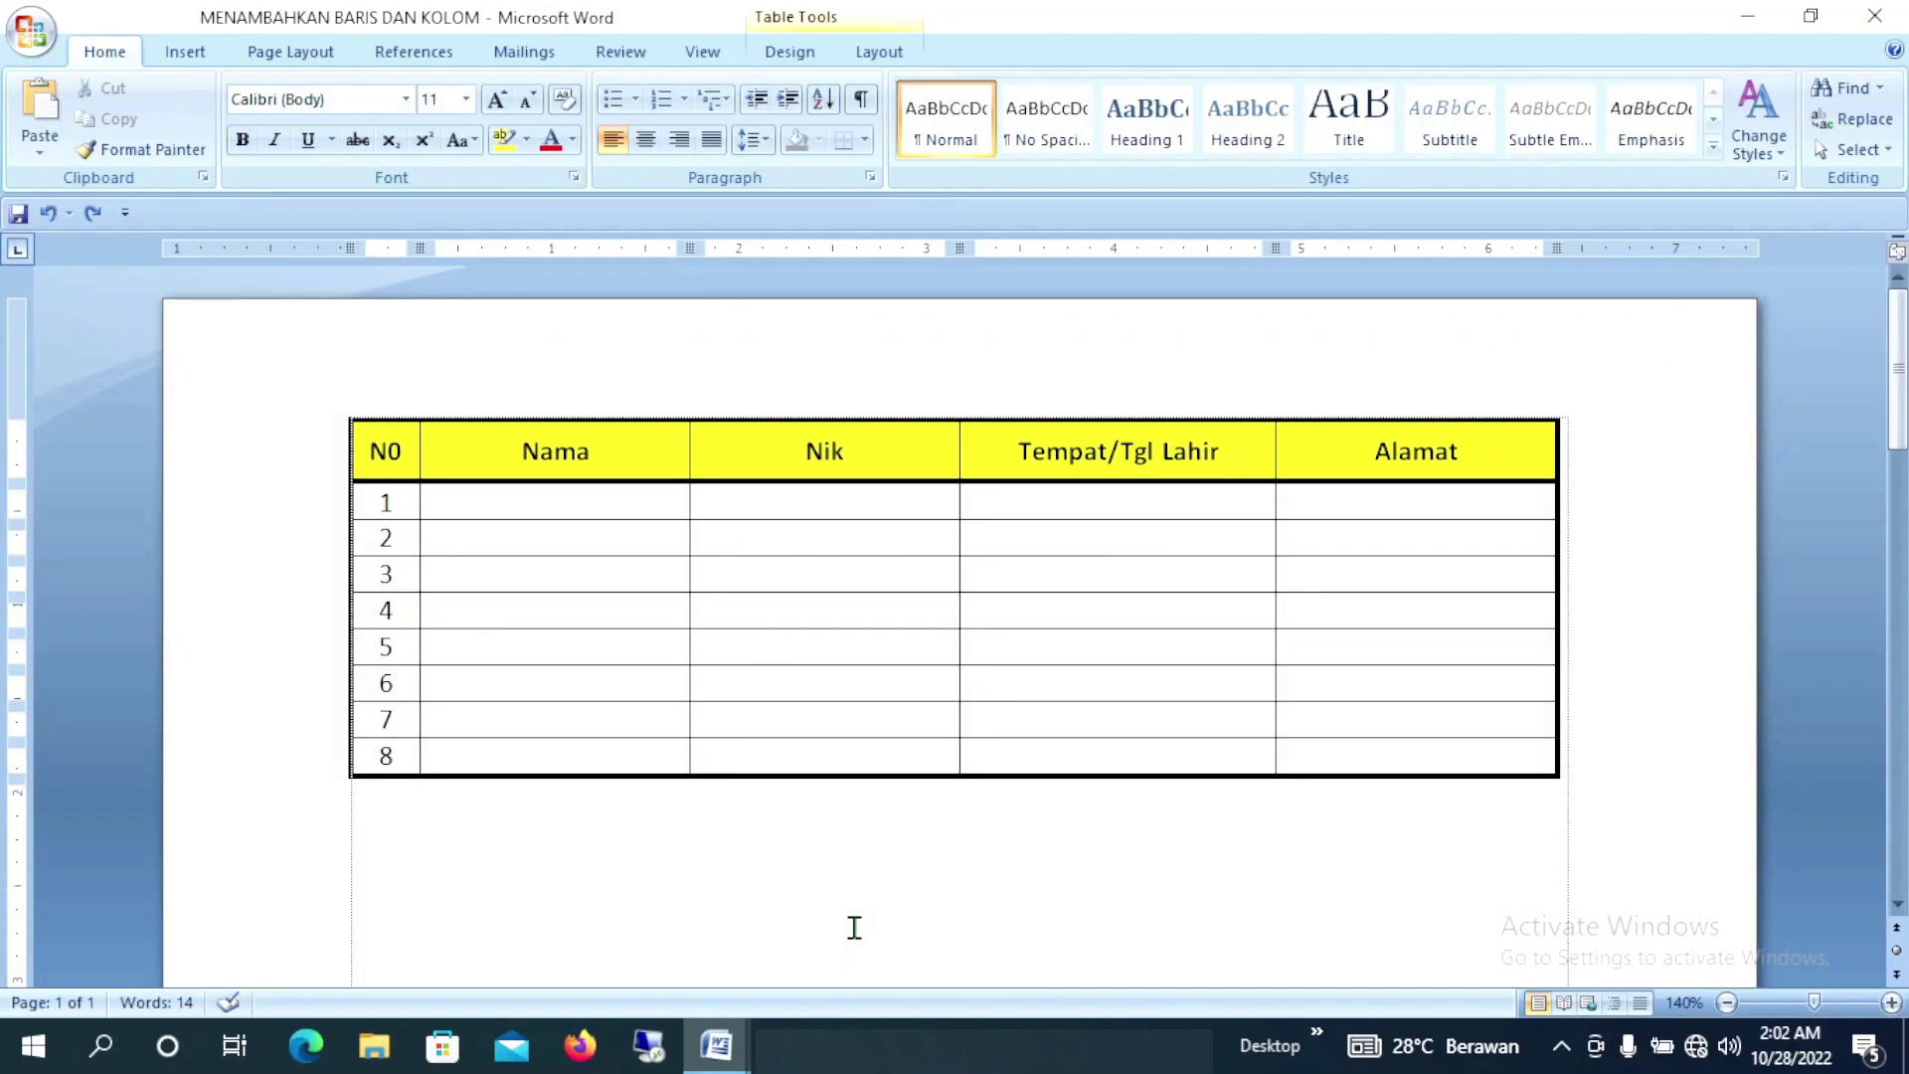
pyautogui.moveTo(955, 596)
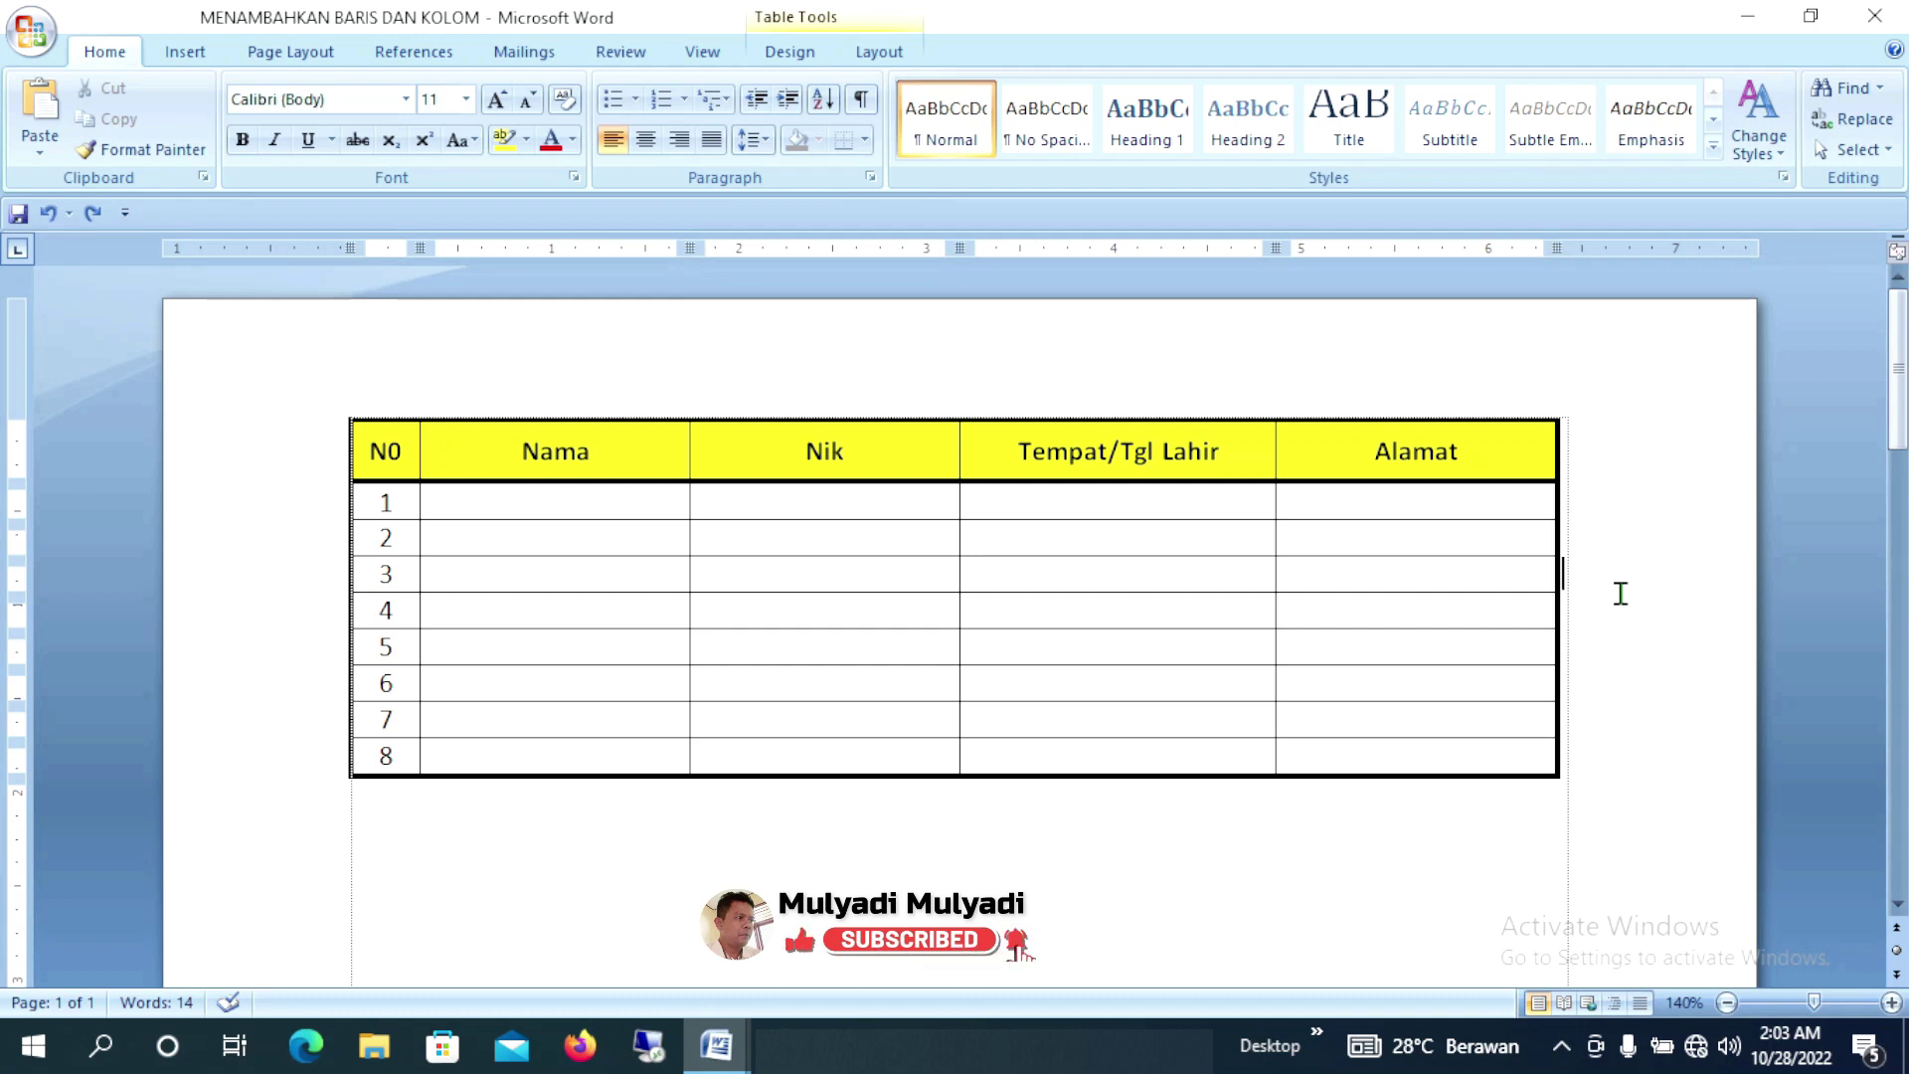
# Add a blank row between rows 3 and 4 and two blank rows below row 8
pyautogui.press('Return')
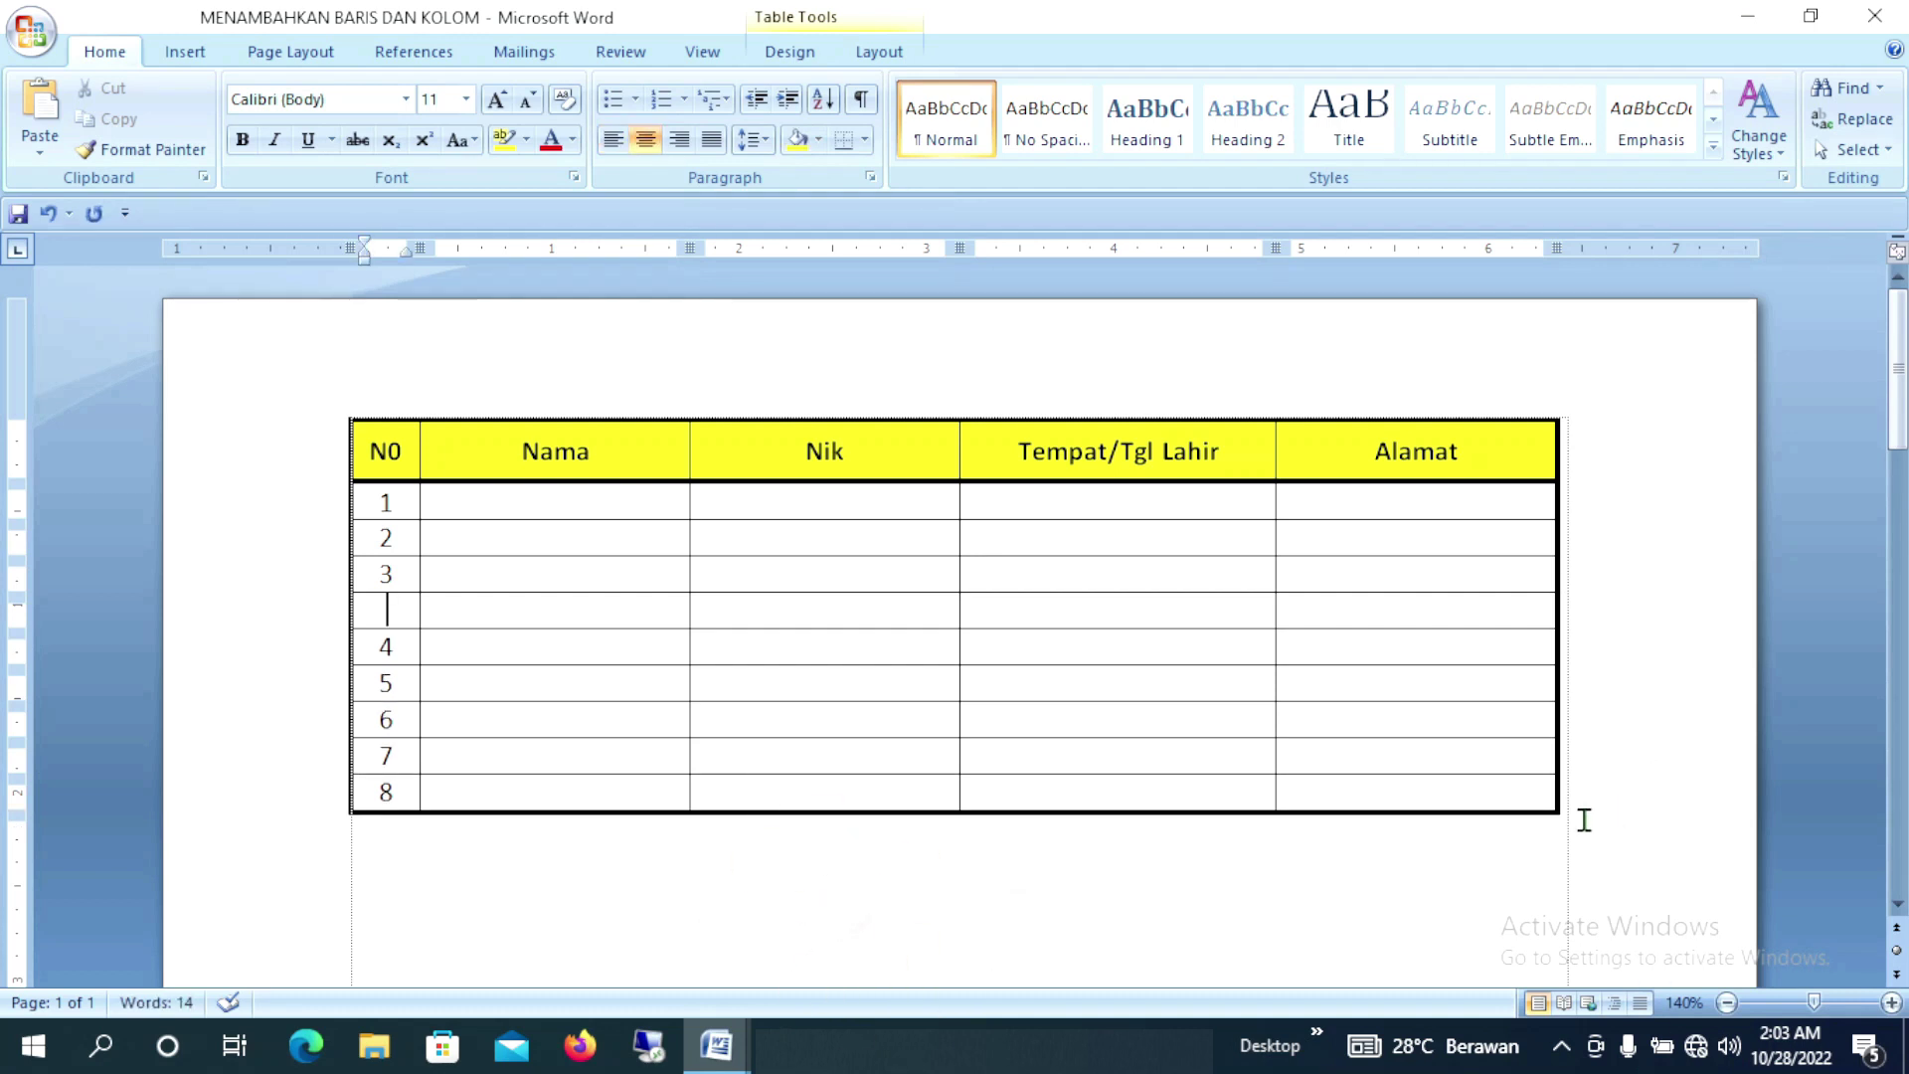
pyautogui.click(1448, 793)
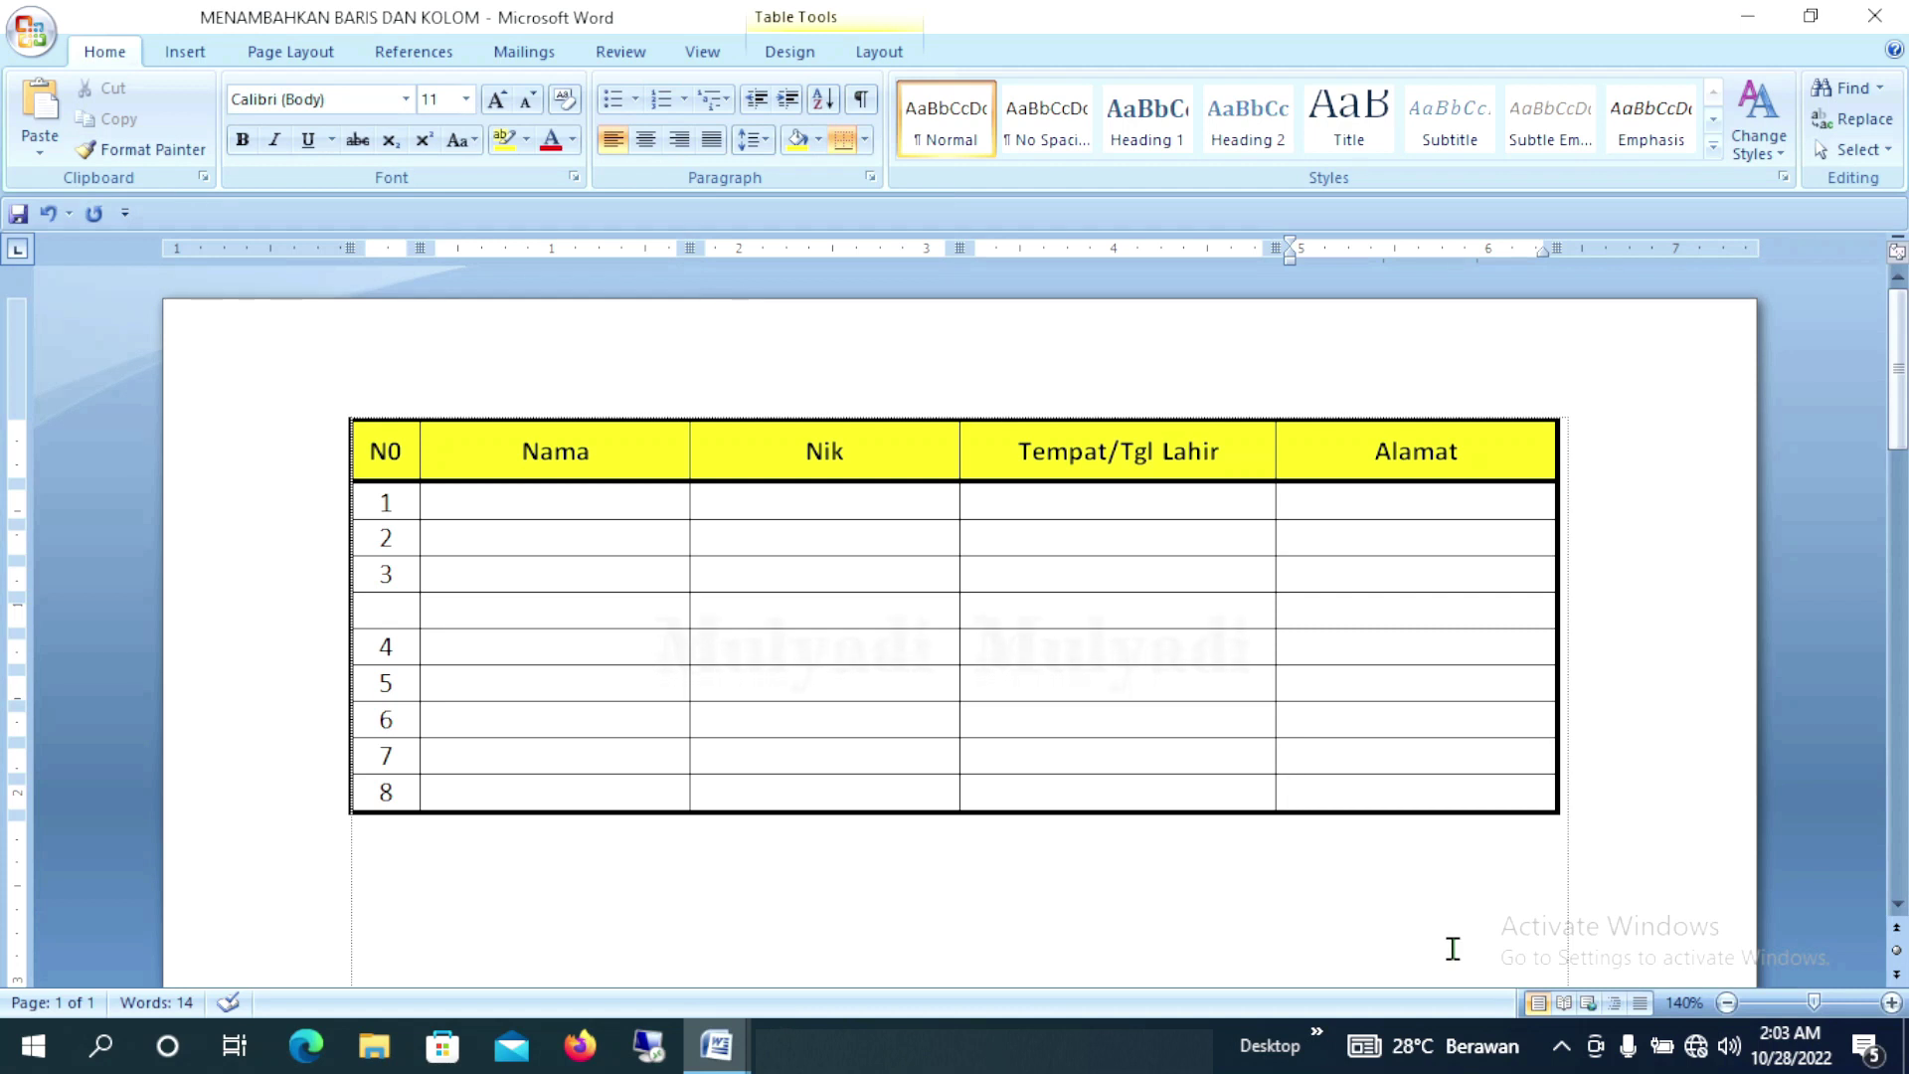
pyautogui.press('Tab')
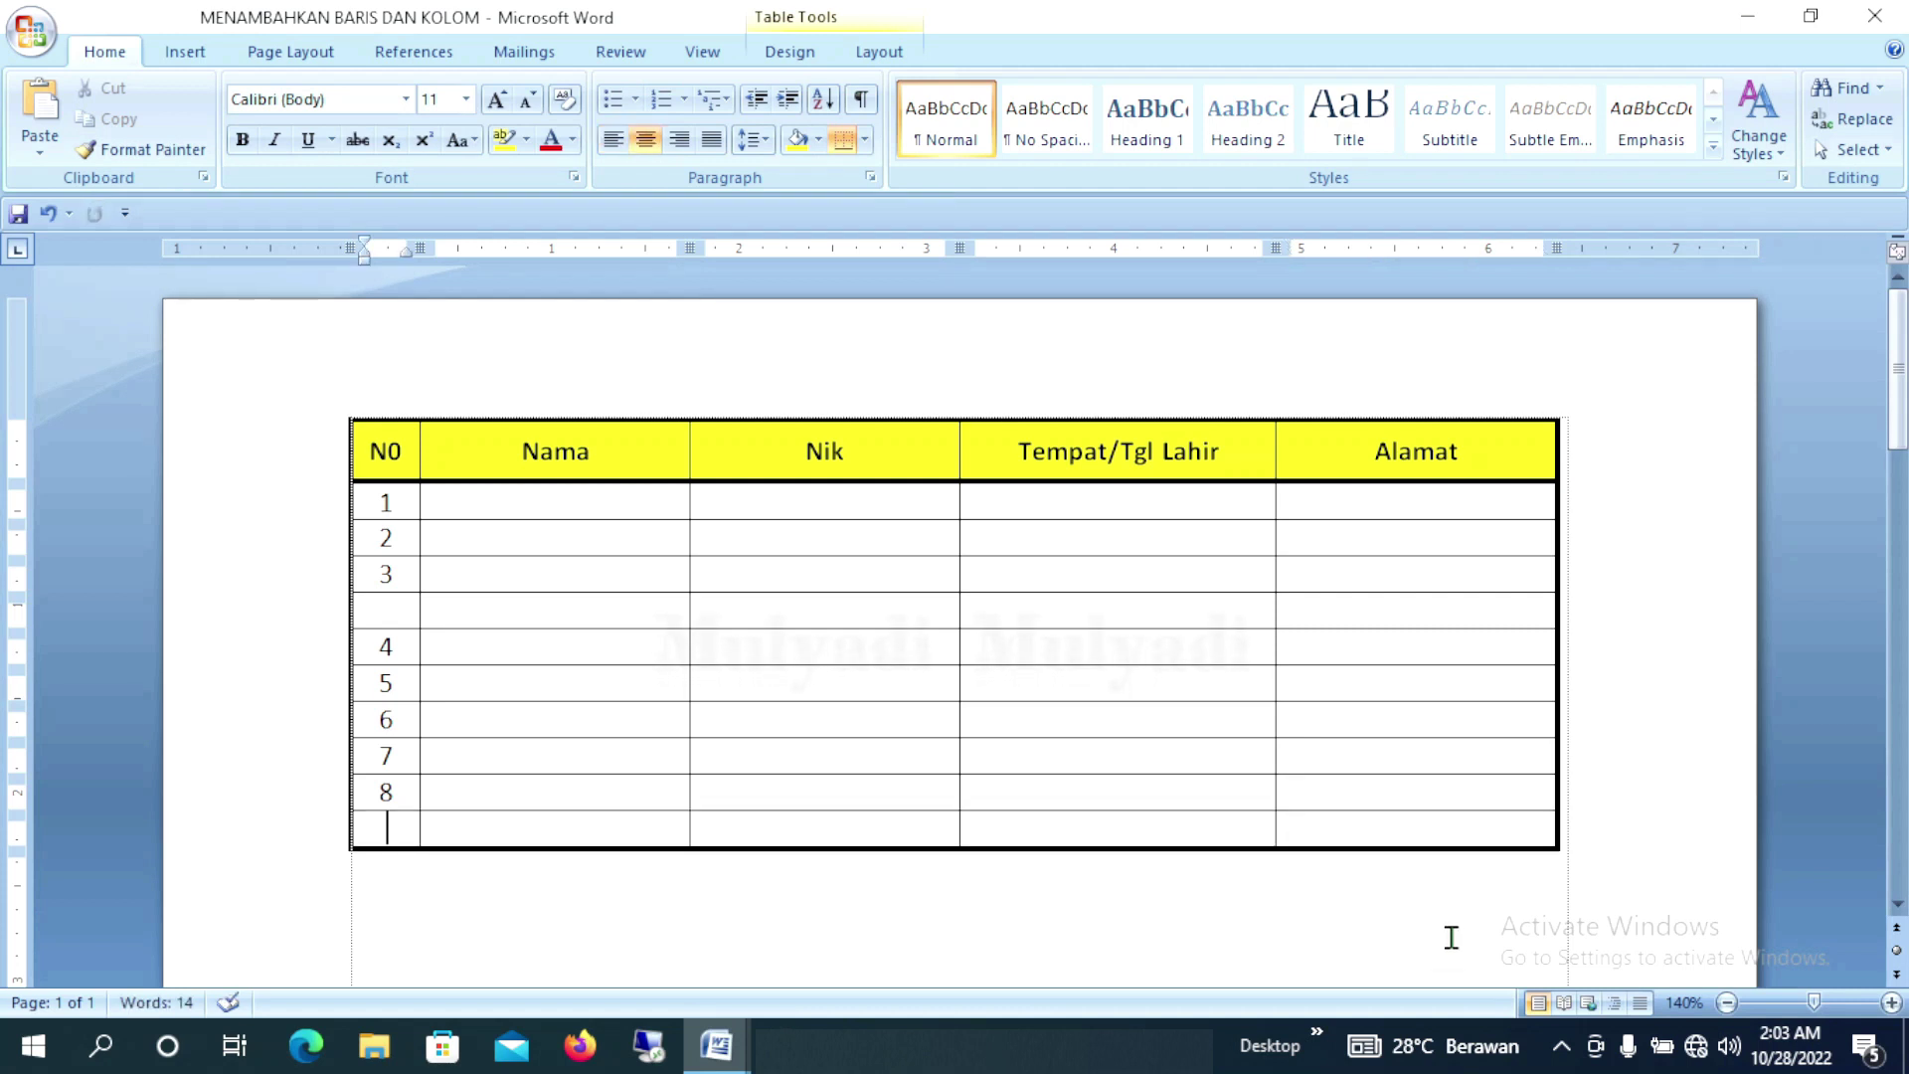
pyautogui.click(1476, 827)
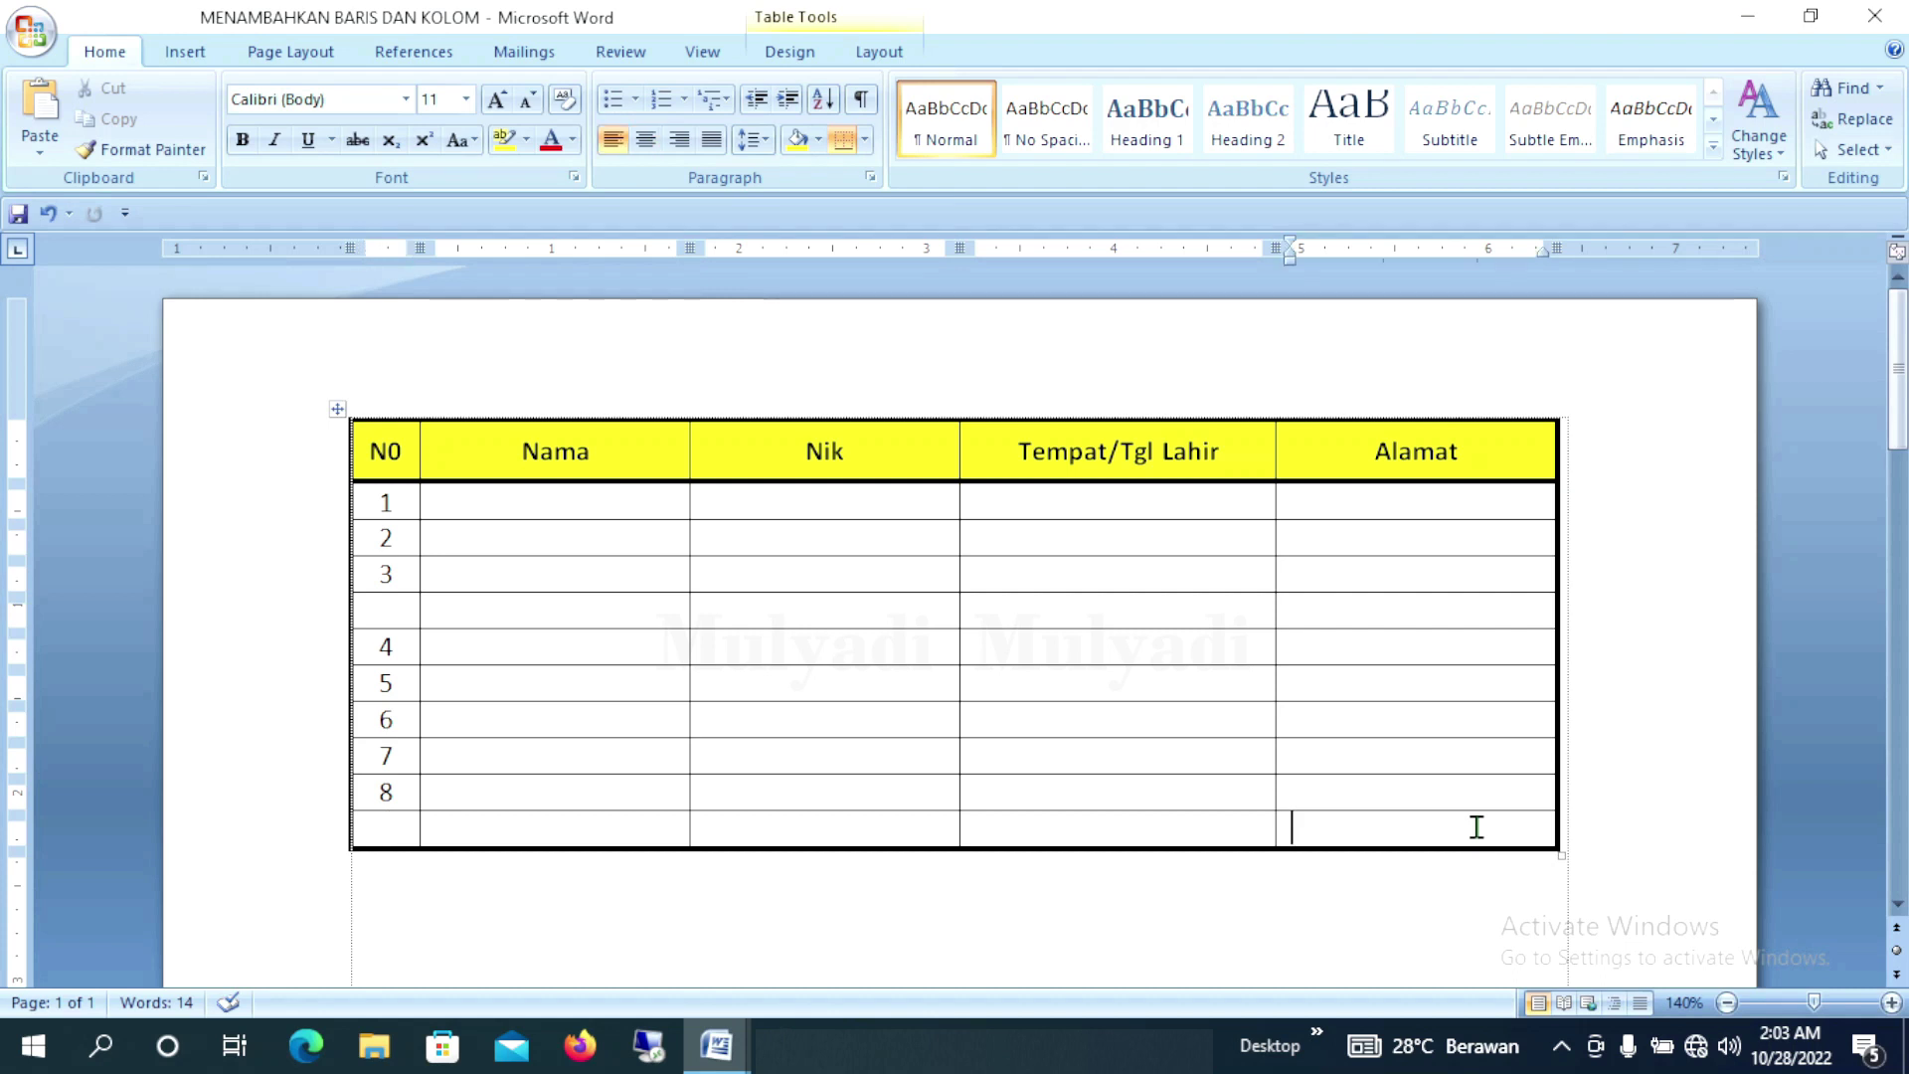
pyautogui.press('Tab')
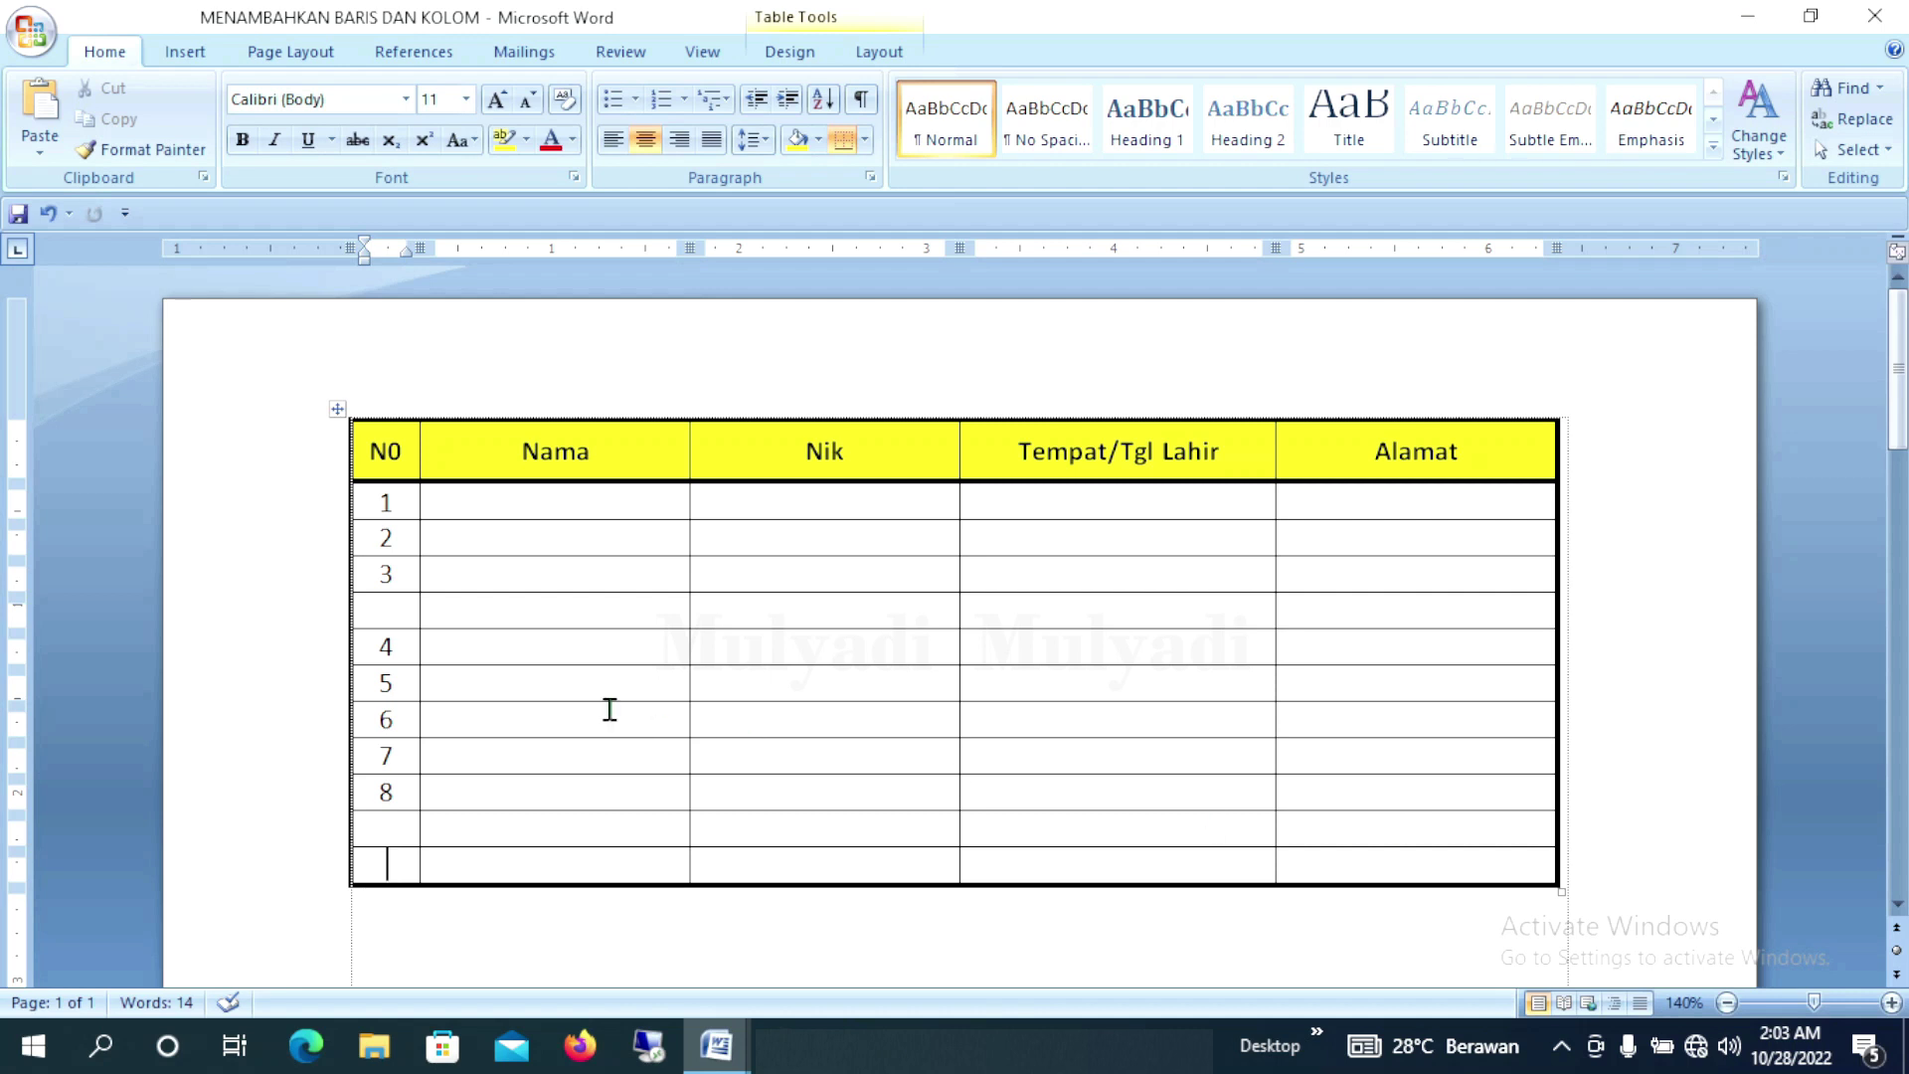
pyautogui.click(329, 661)
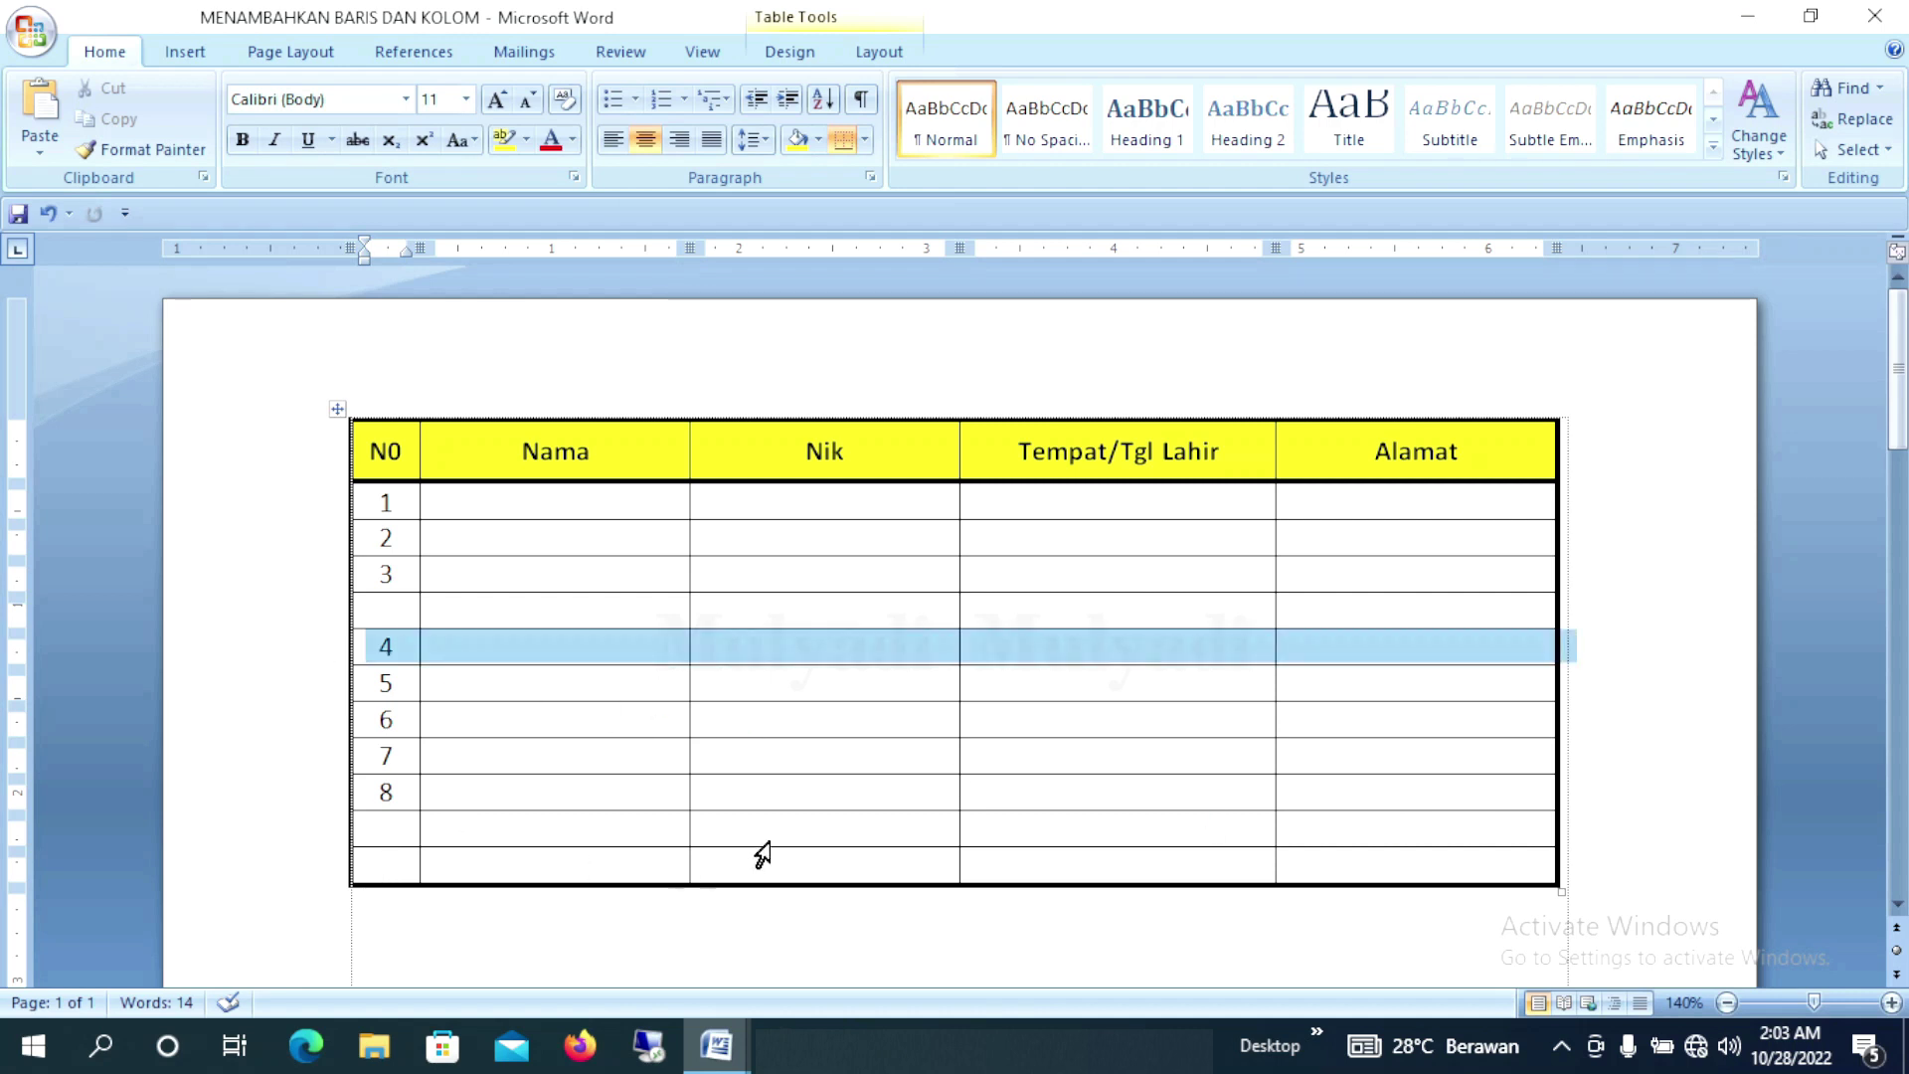
# Insert three blank rows below row 4 with Insert Below
pyautogui.click(877, 58)
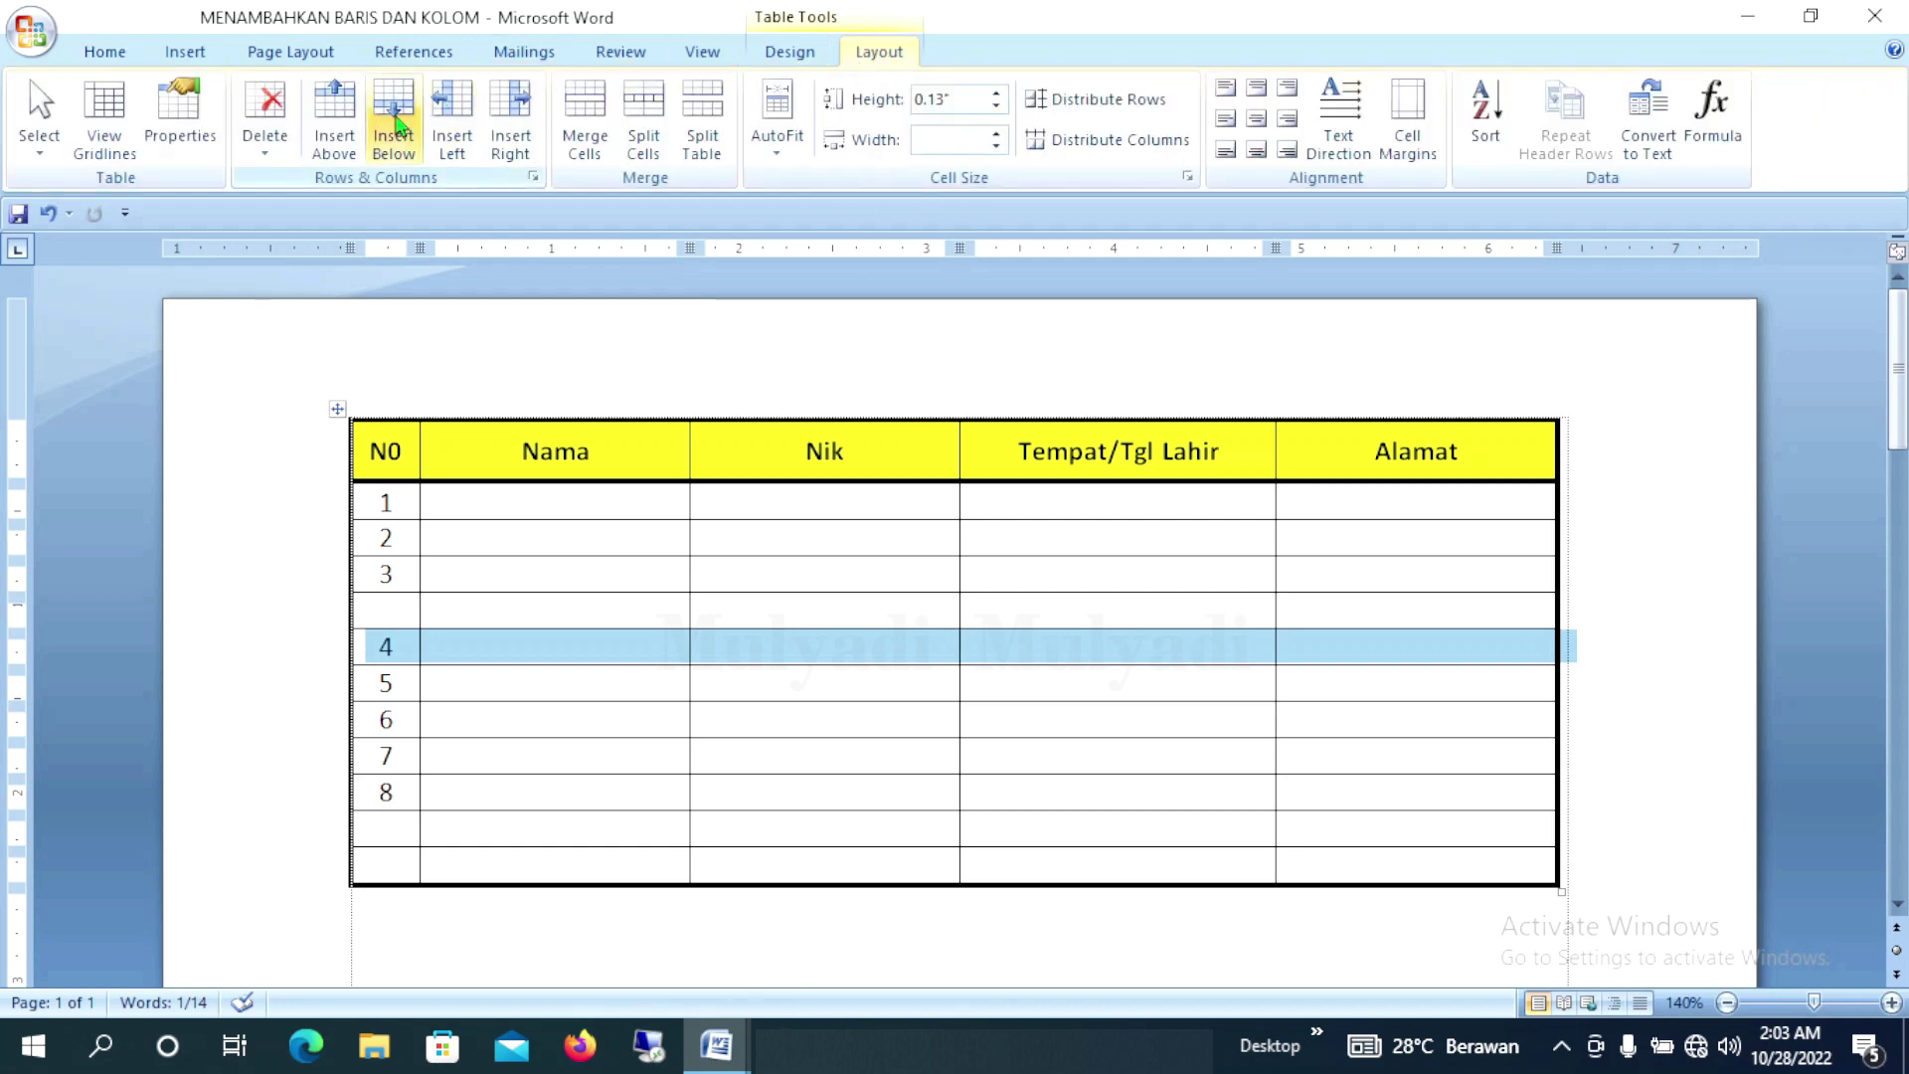
pyautogui.click(396, 123)
pyautogui.click(397, 123)
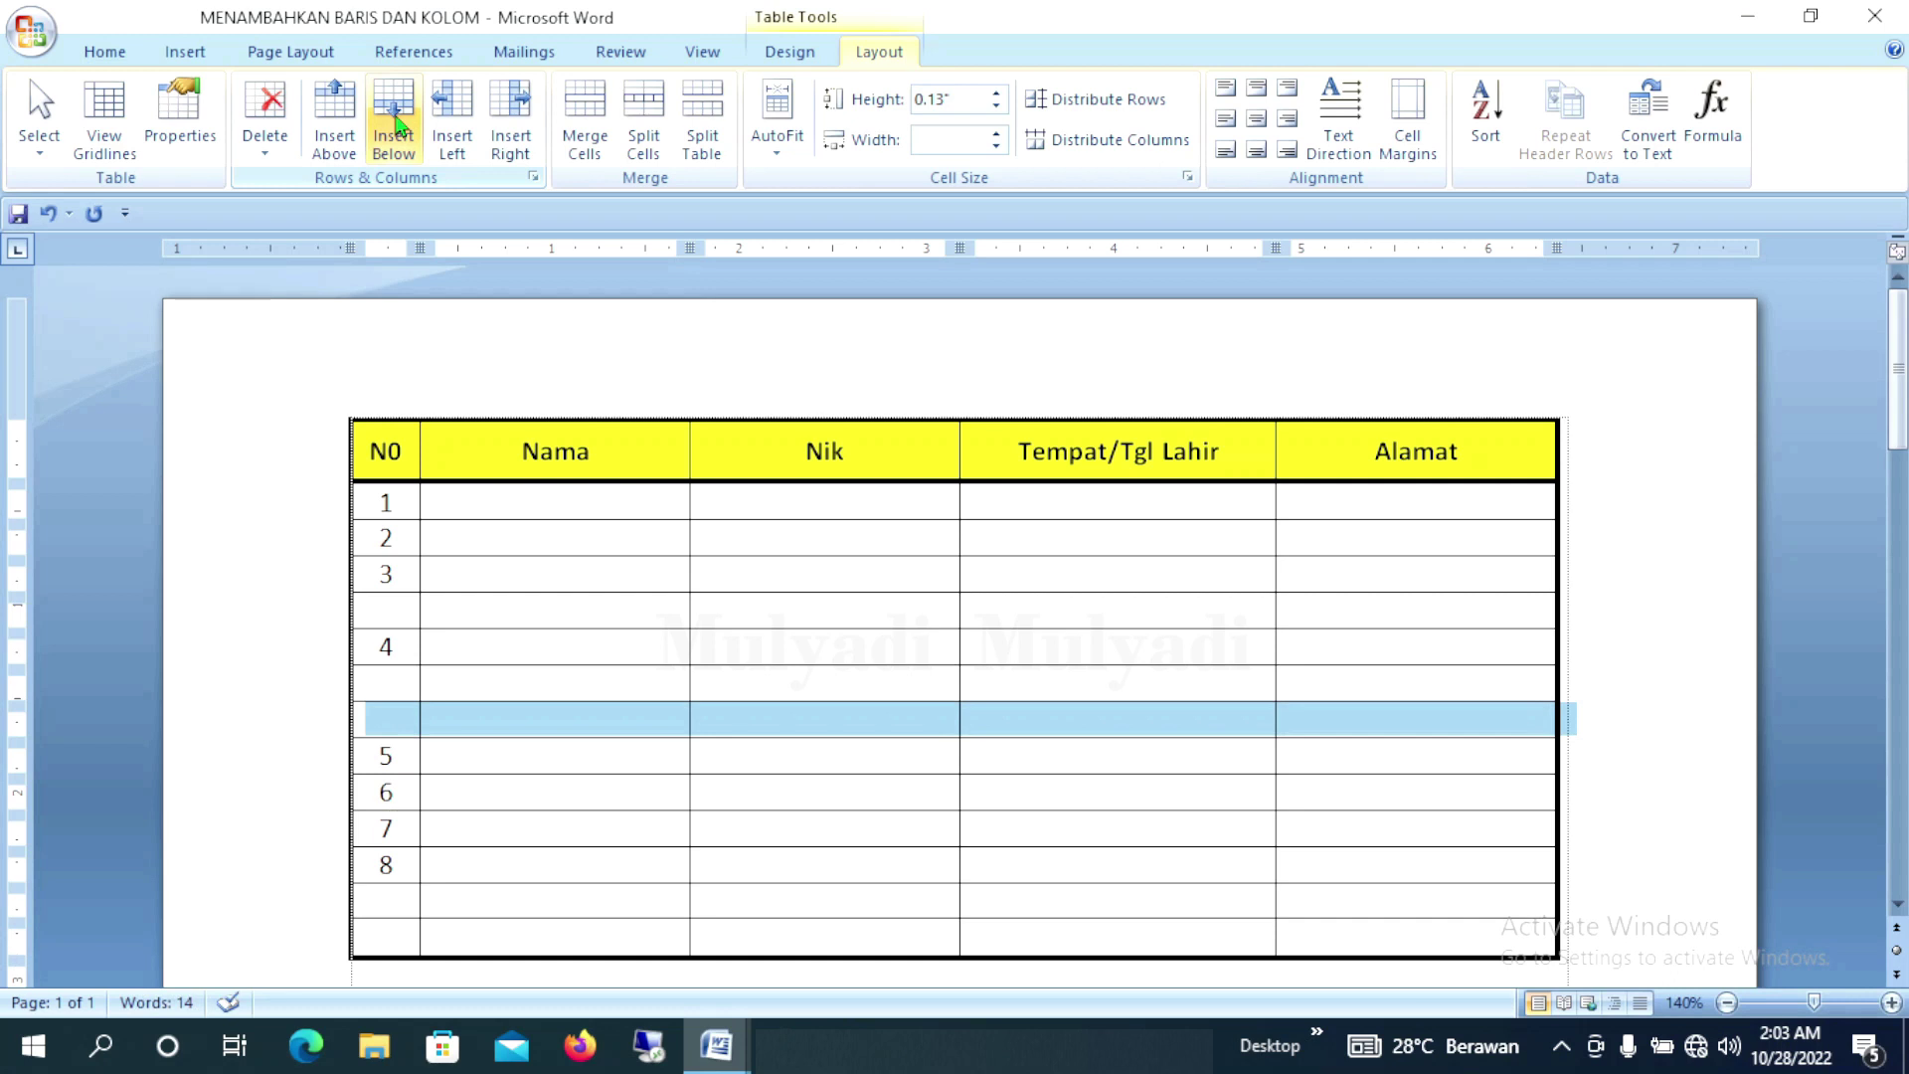
pyautogui.click(396, 123)
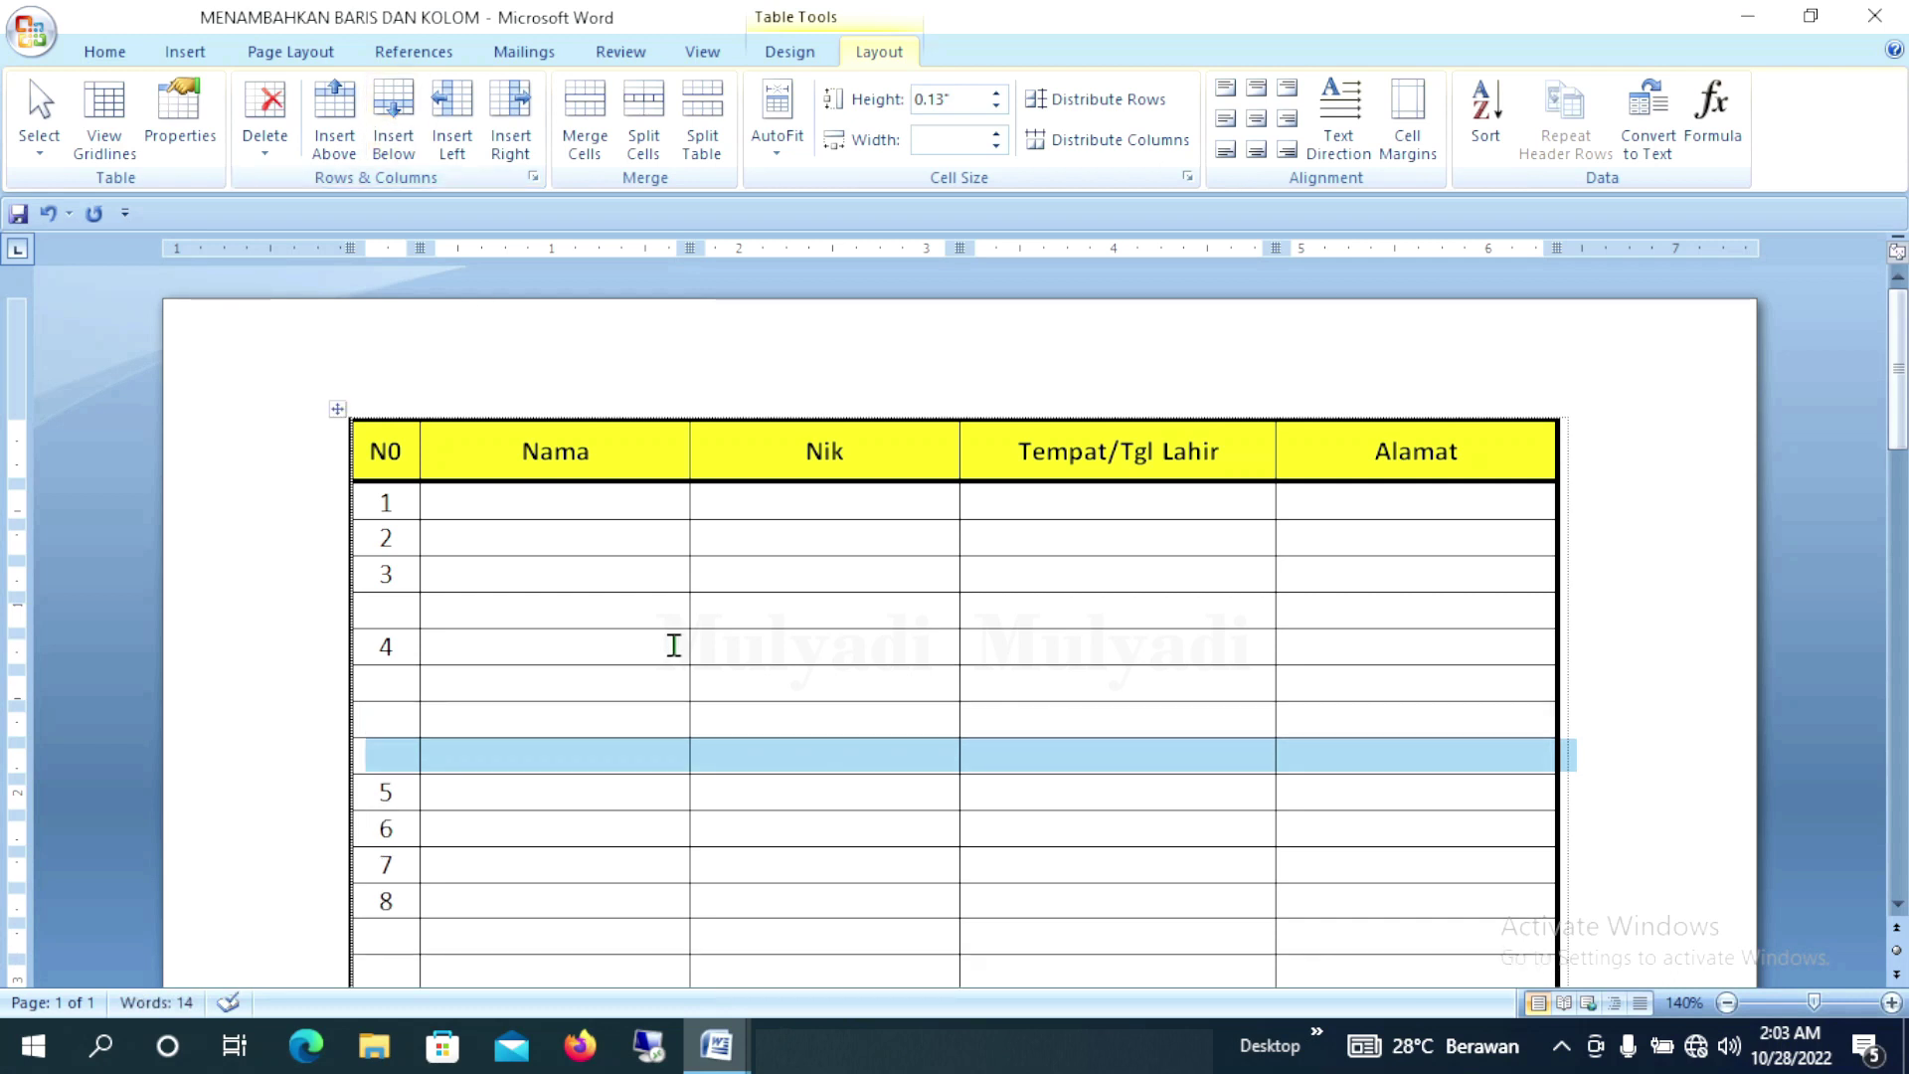
# Select the rows numbered 5 to 8 and insert blank rows below them
pyautogui.click(673, 645)
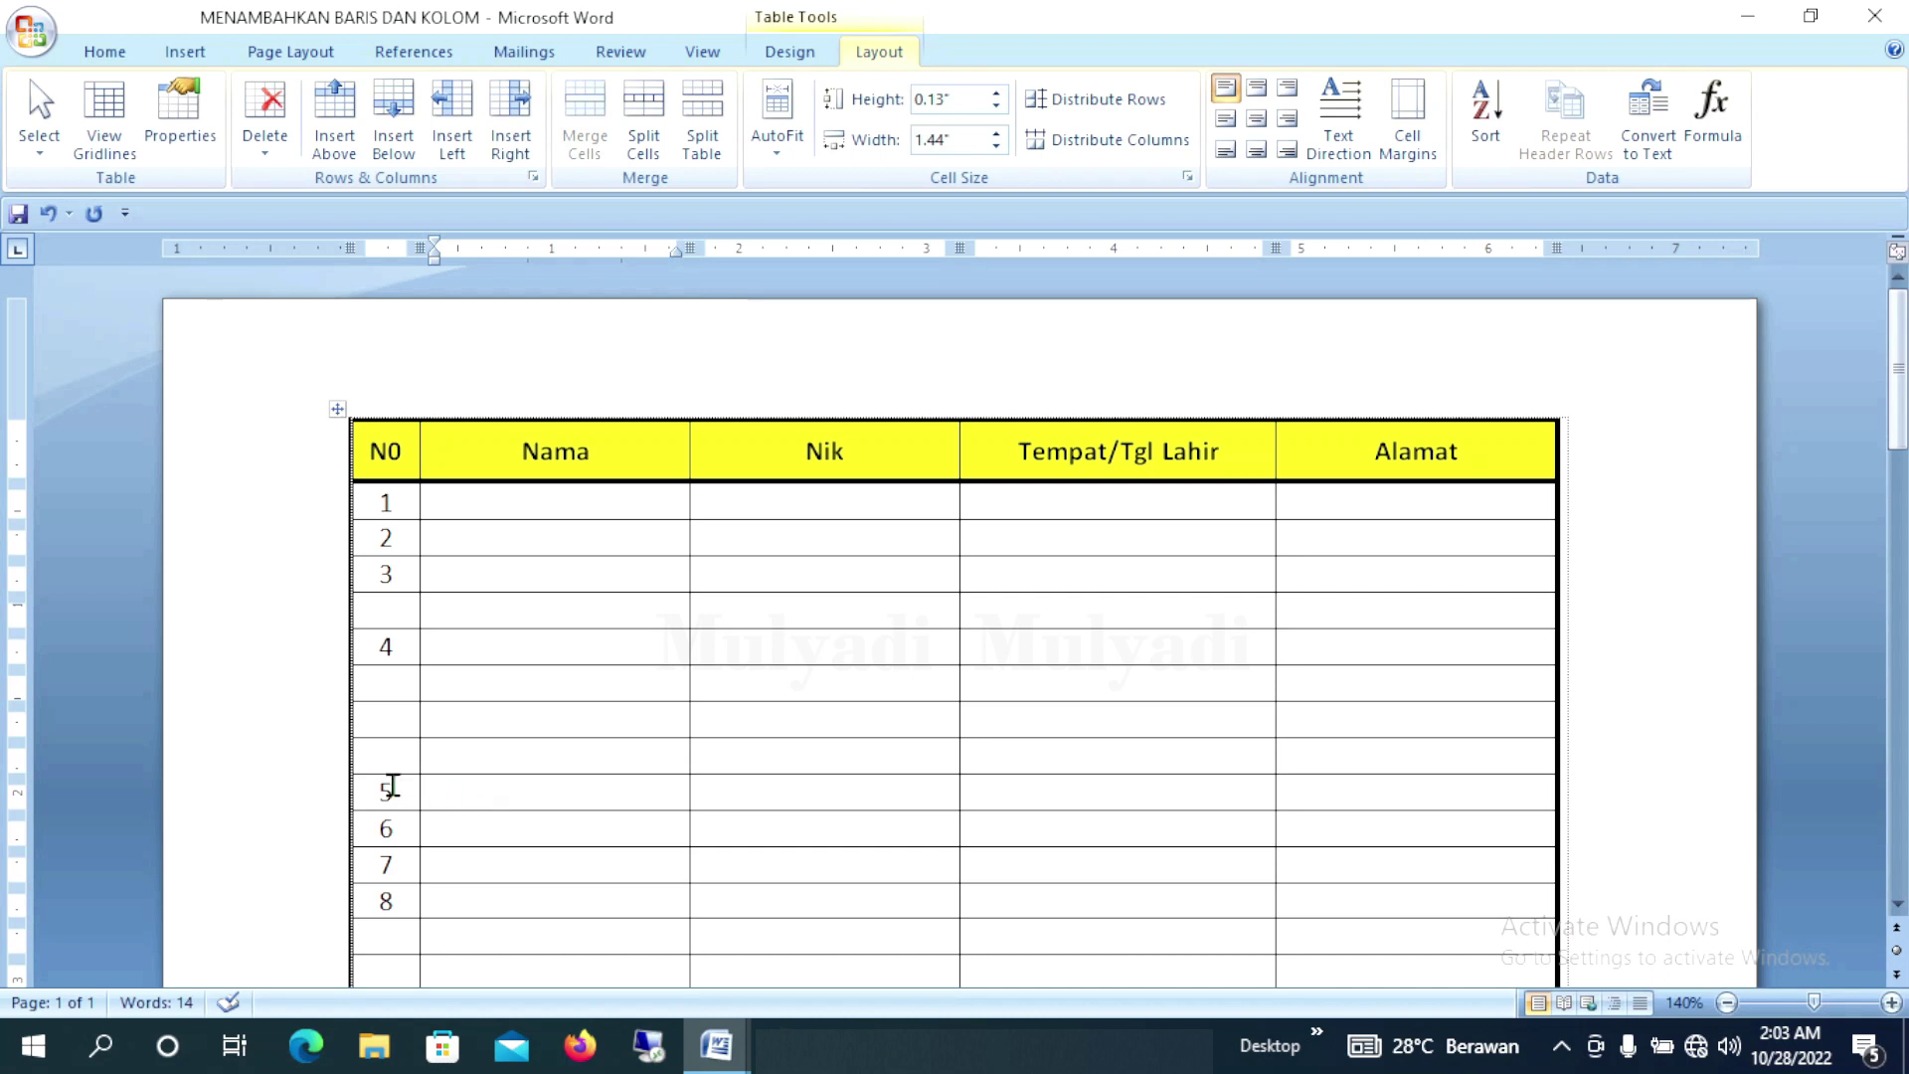
pyautogui.moveTo(350, 789)
pyautogui.mouseDown()
pyautogui.moveTo(1423, 848)
pyautogui.moveTo(1453, 913)
pyautogui.mouseUp()
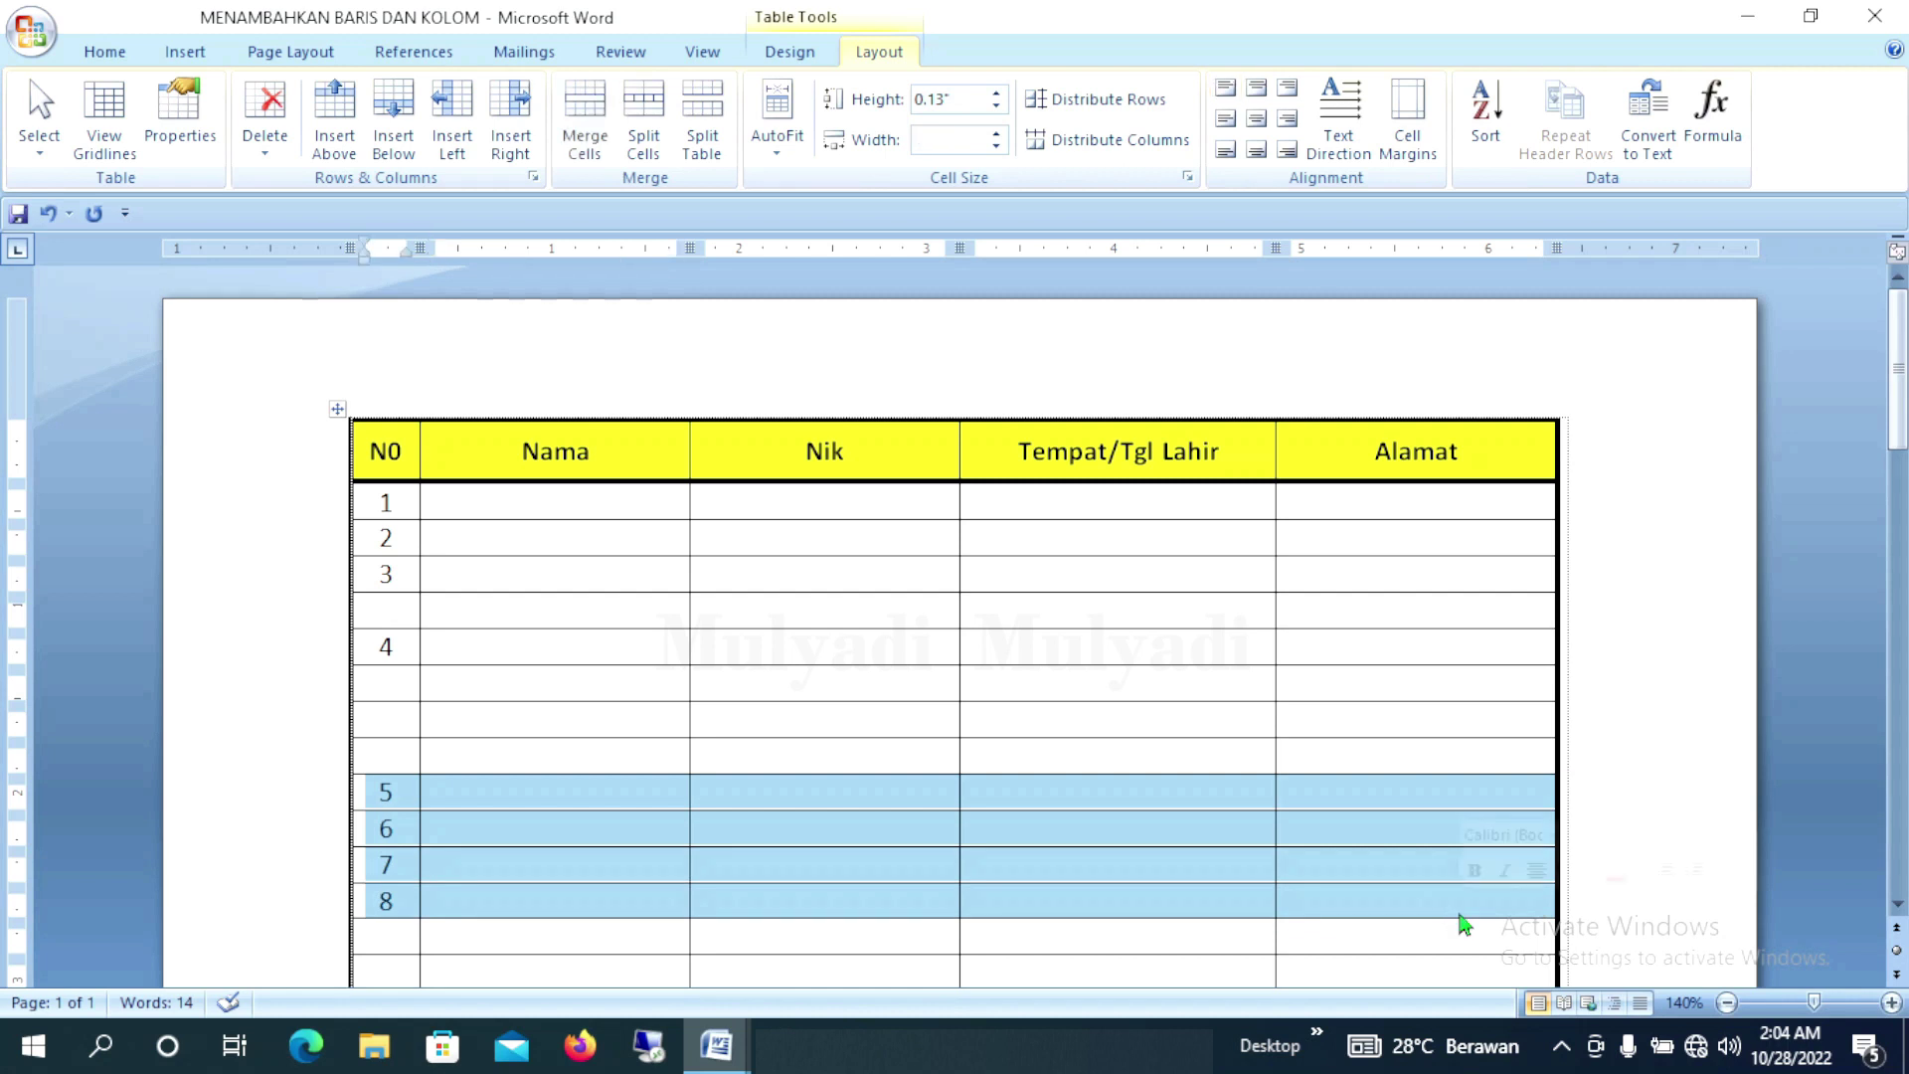
pyautogui.click(398, 109)
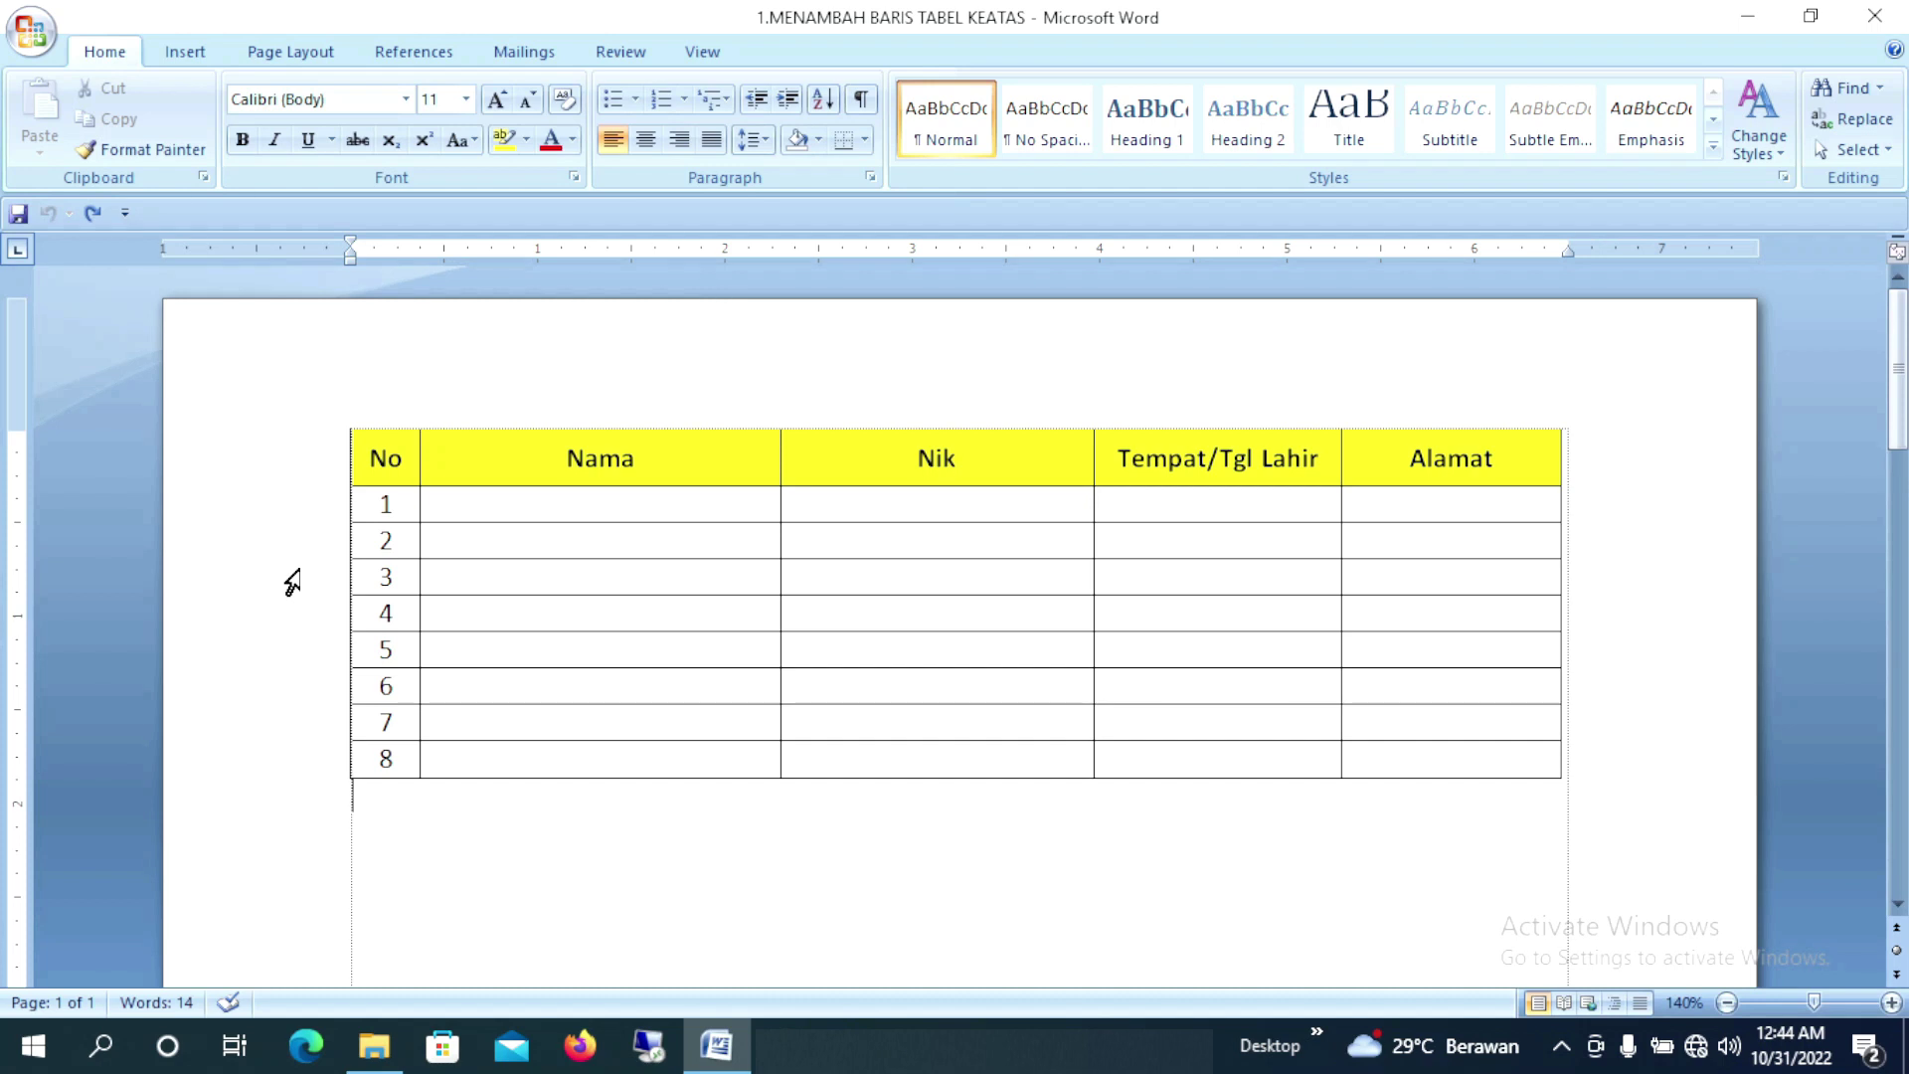
pyautogui.click(292, 582)
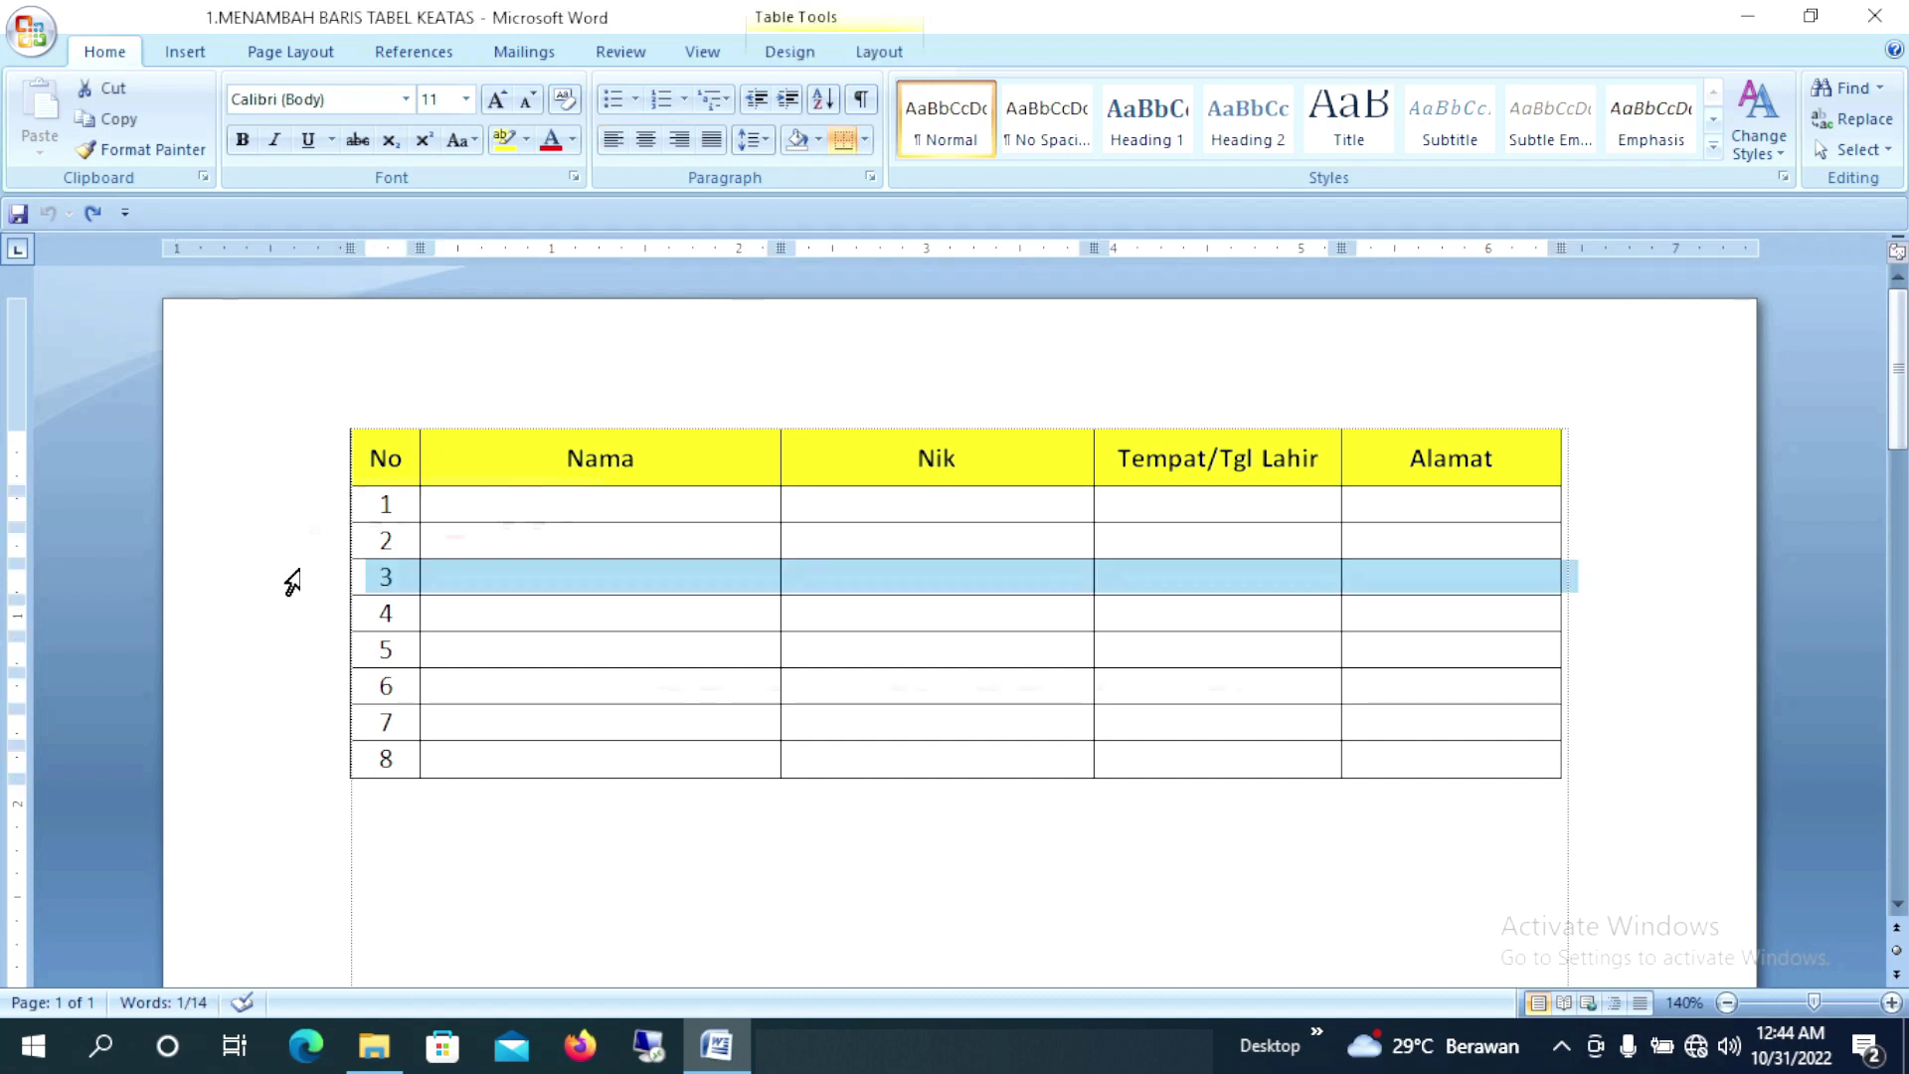
pyautogui.click(500, 863)
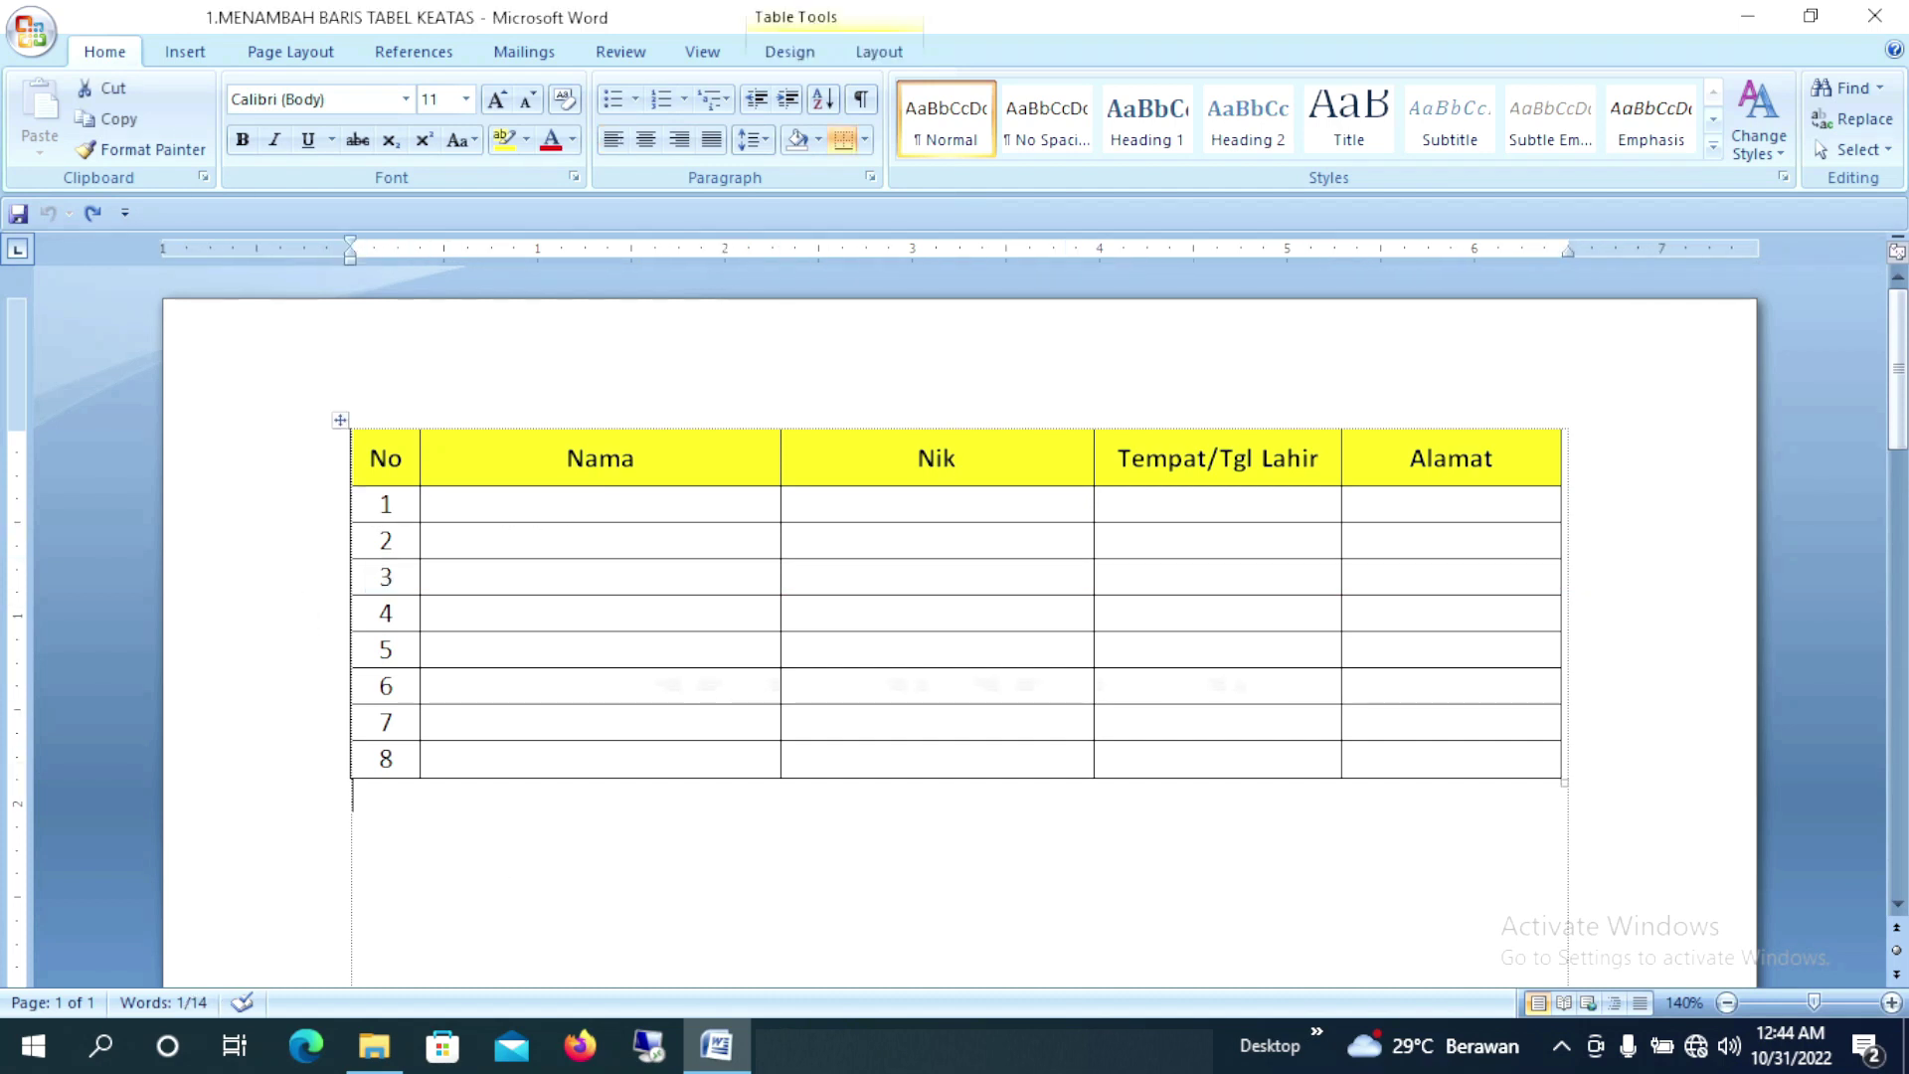
pyautogui.click(298, 583)
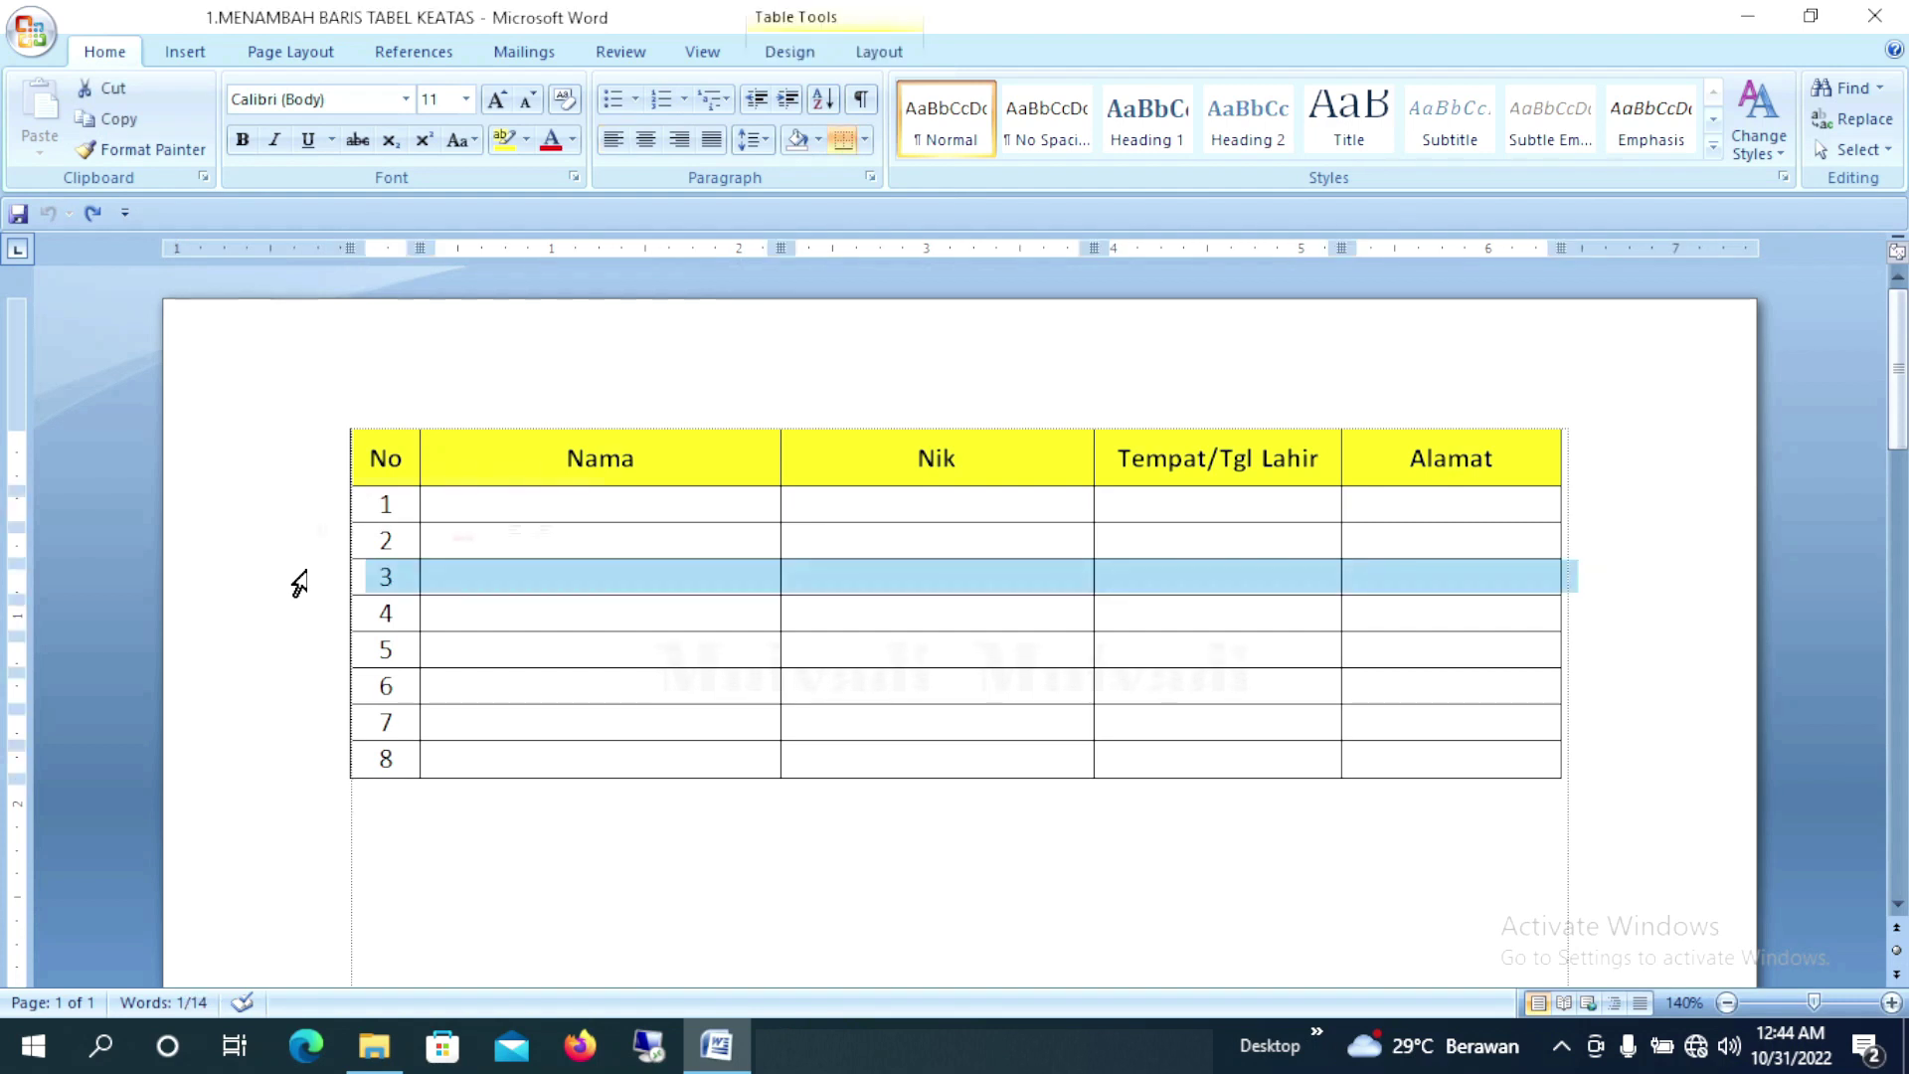
pyautogui.click(876, 61)
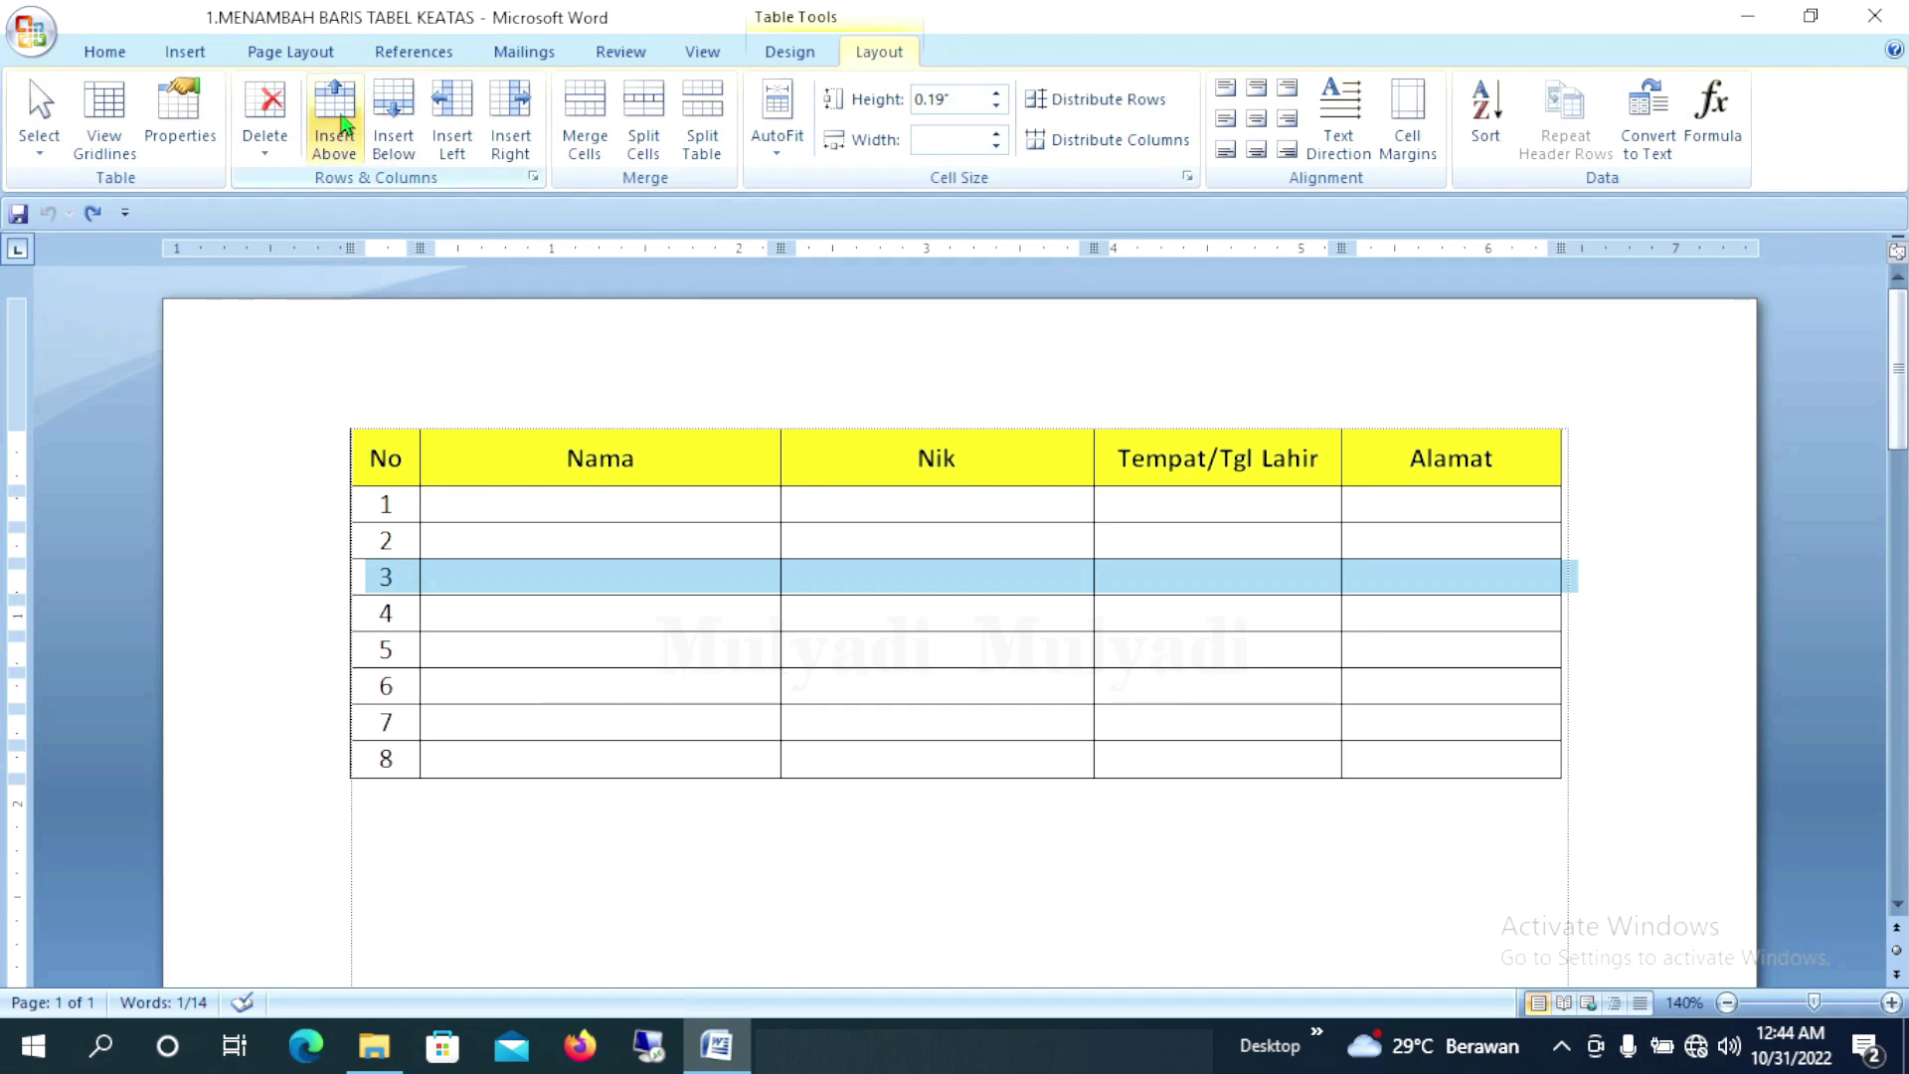
pyautogui.click(341, 124)
pyautogui.click(341, 124)
pyautogui.click(341, 124)
pyautogui.click(341, 124)
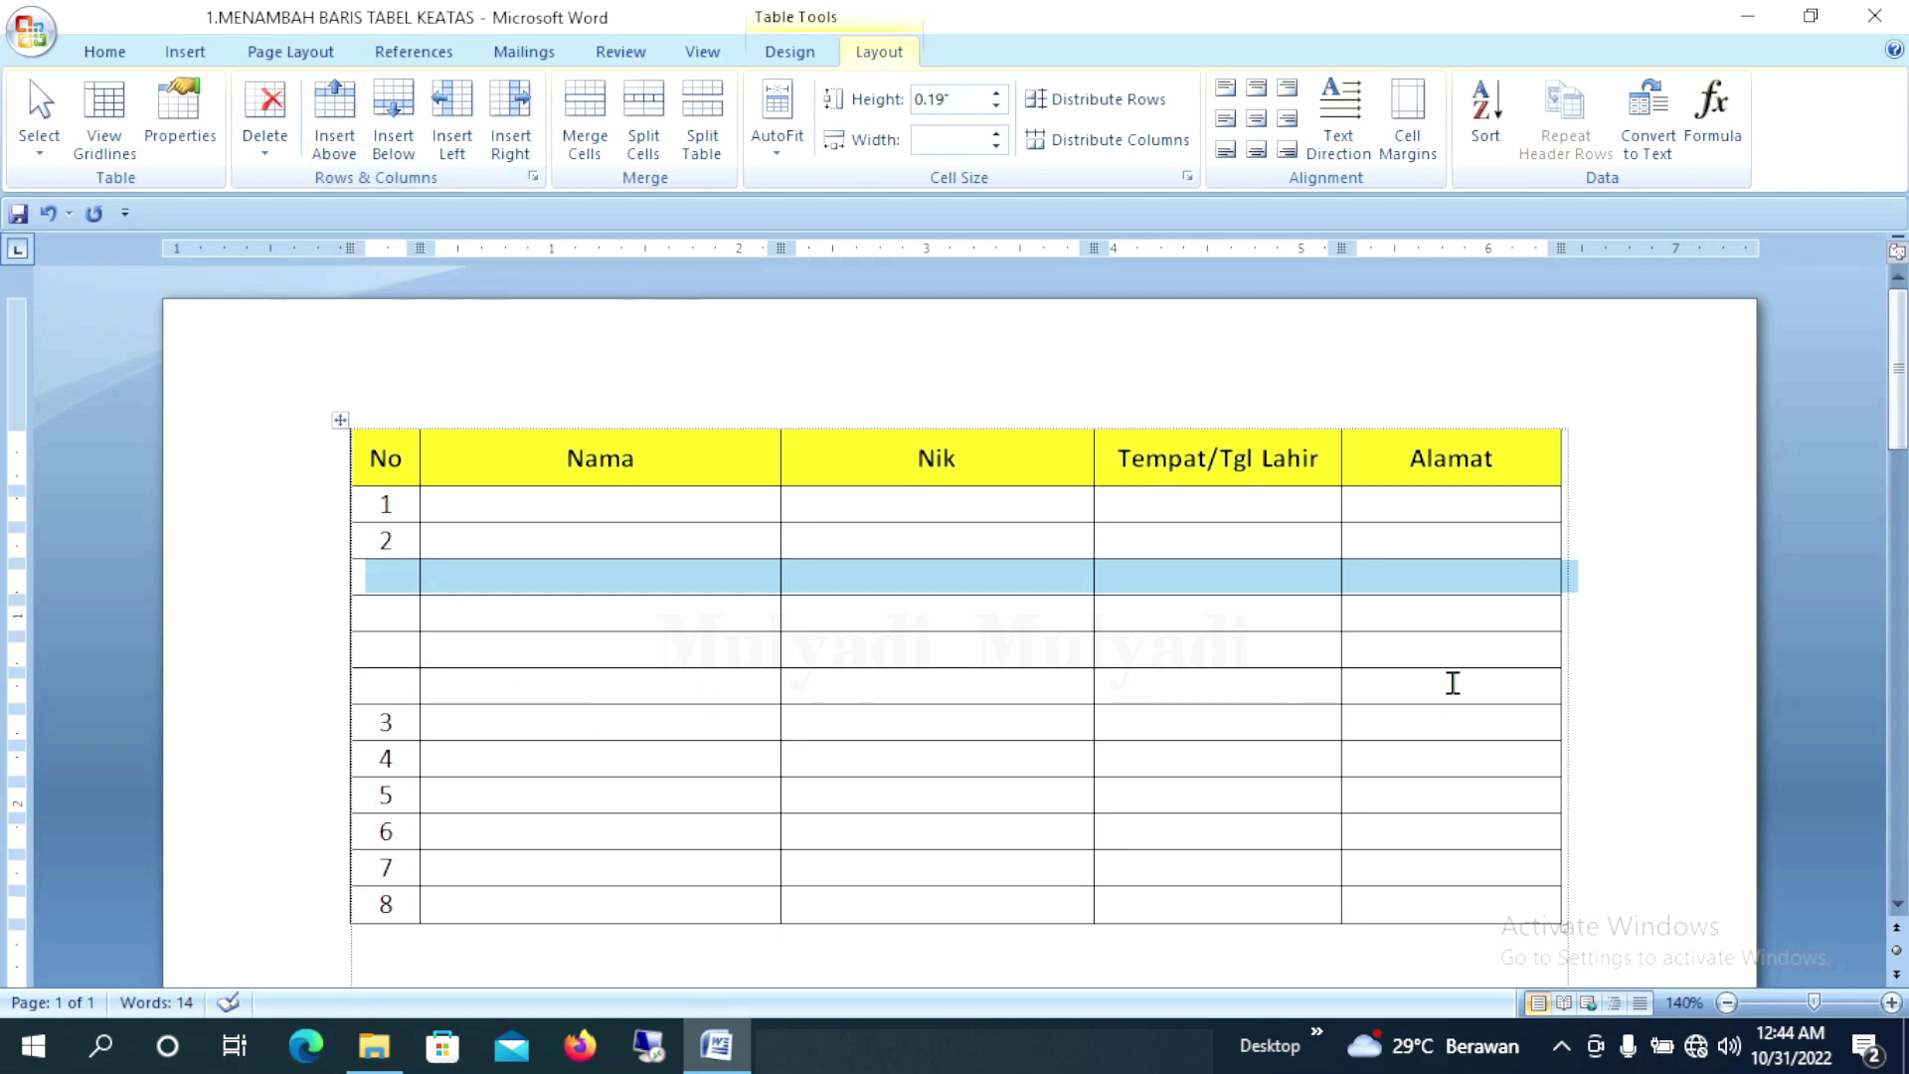
pyautogui.click(1673, 668)
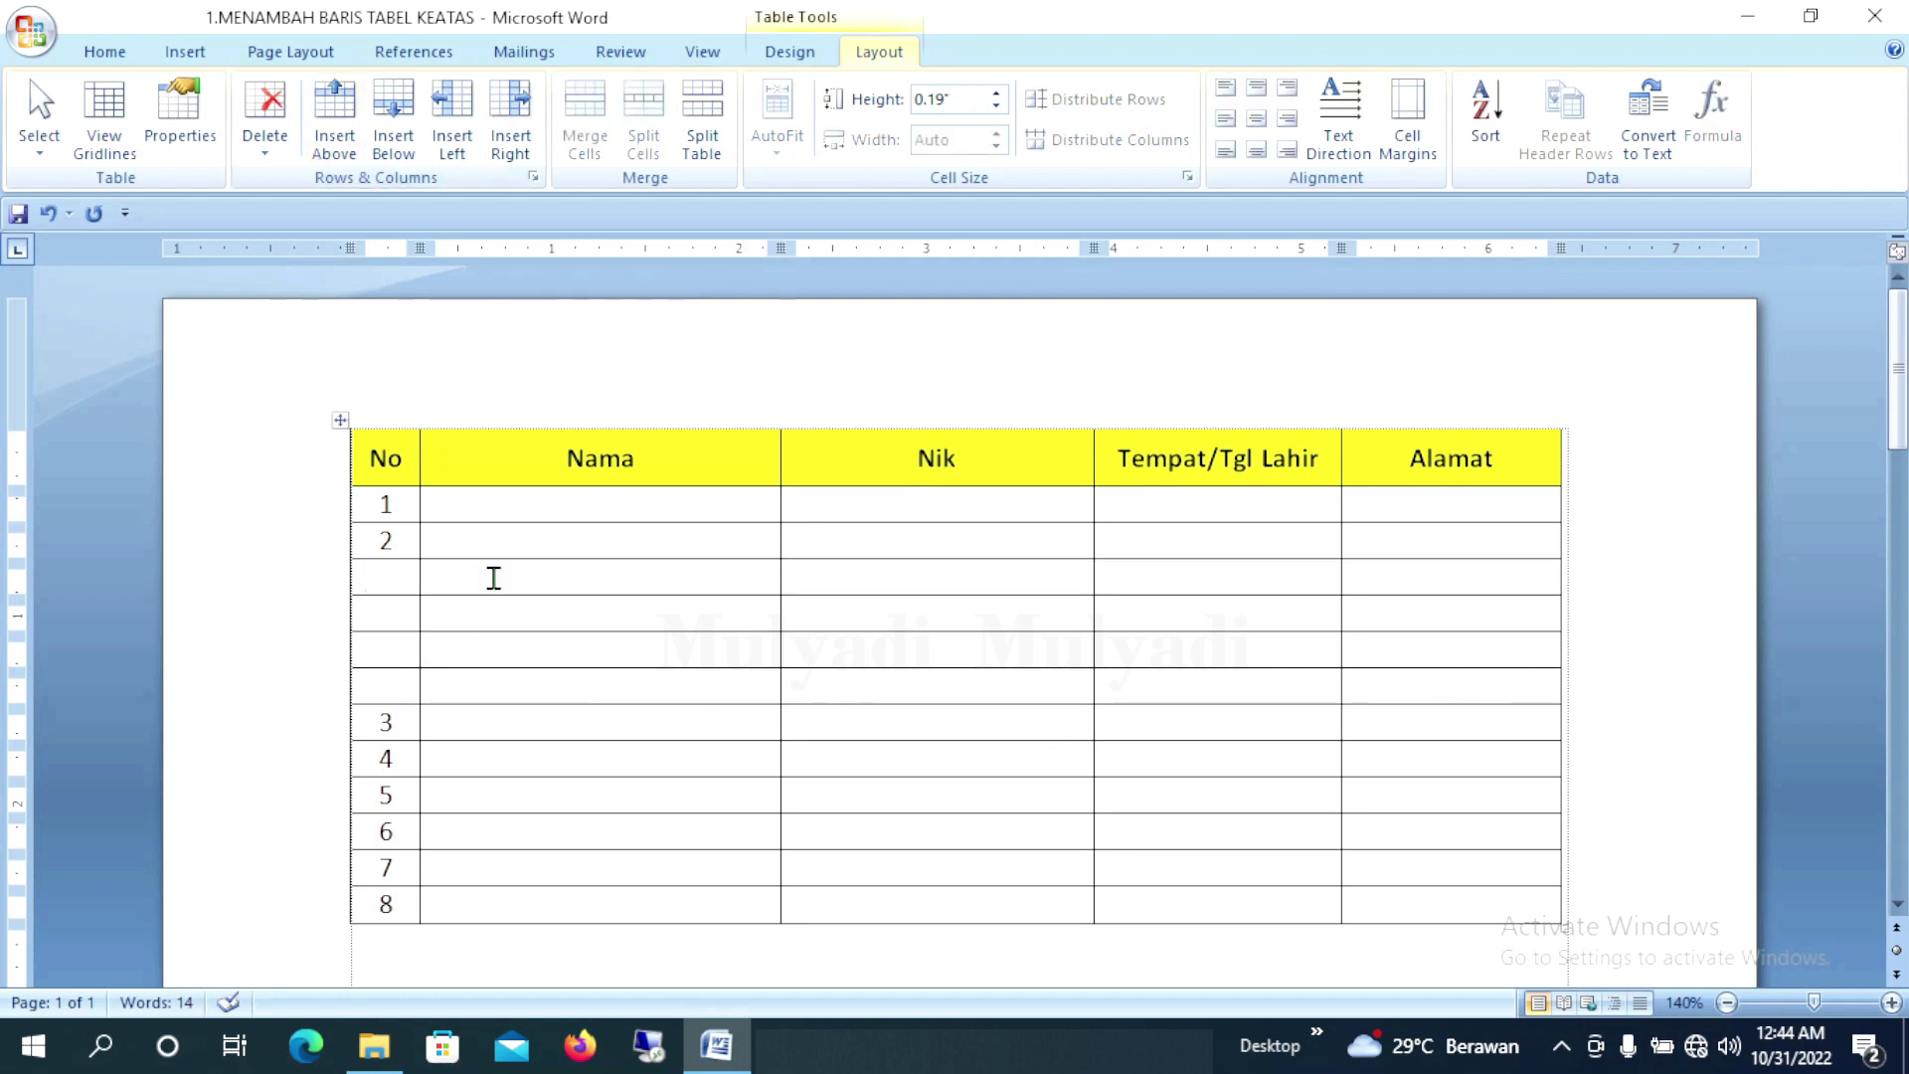
pyautogui.click(45, 214)
pyautogui.click(46, 214)
pyautogui.click(45, 214)
pyautogui.click(45, 214)
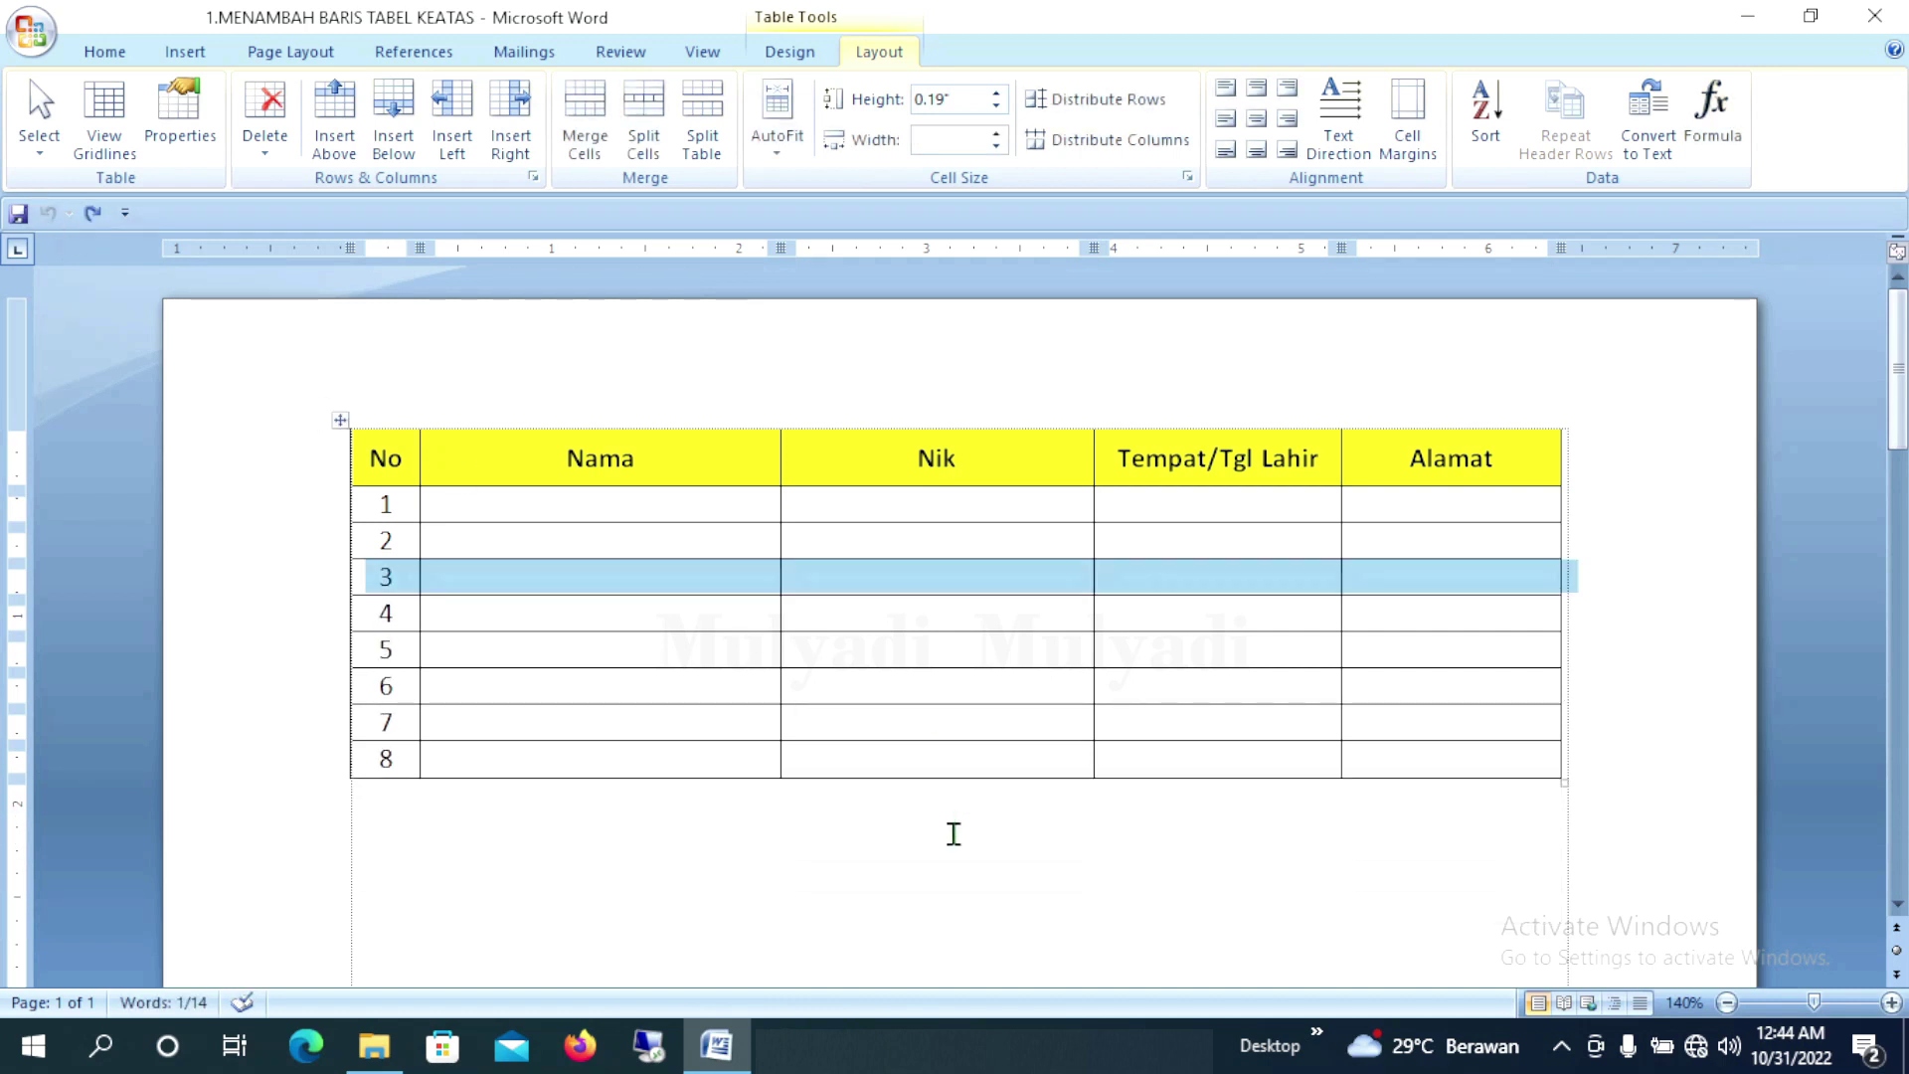
pyautogui.click(952, 828)
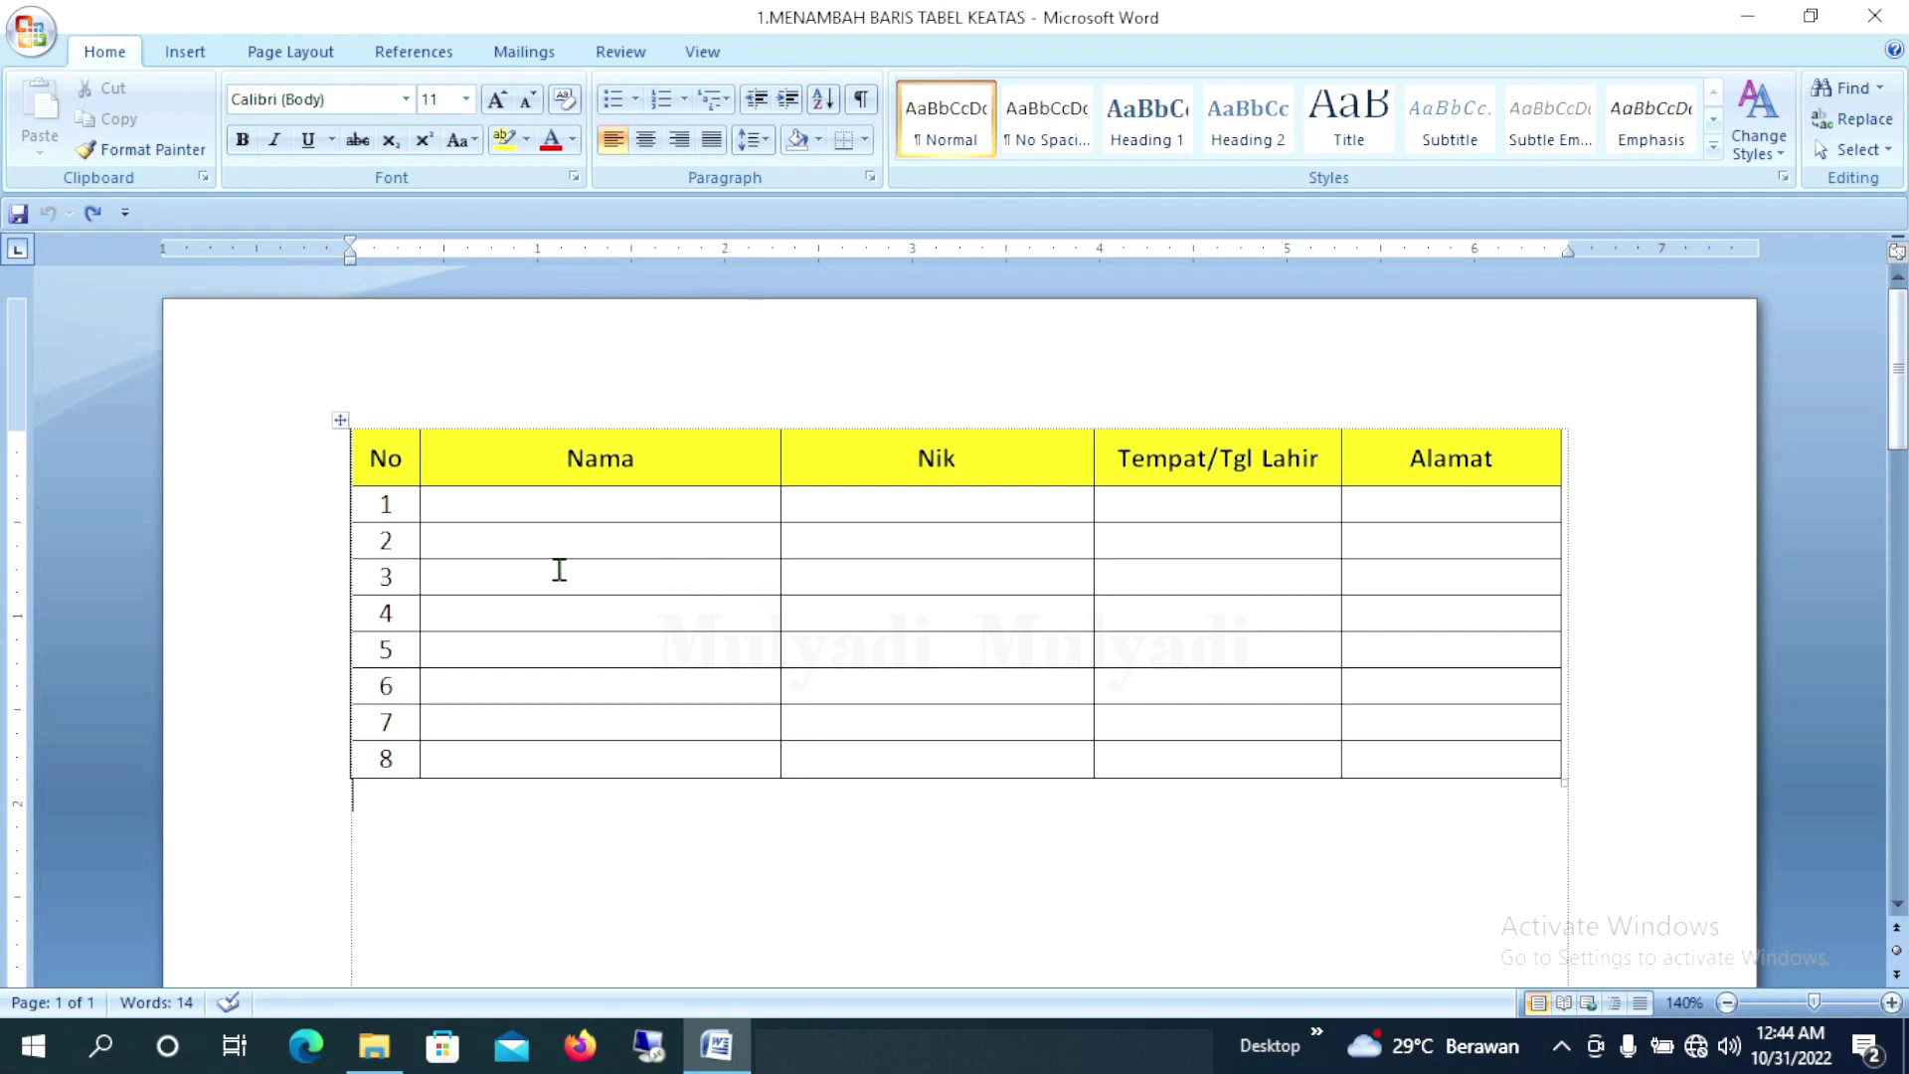
# Select rows 3 to 6 and insert blank rows above them twice, four at a time
pyautogui.click(296, 578)
pyautogui.moveTo(318, 593); pyautogui.dragTo(308, 704)
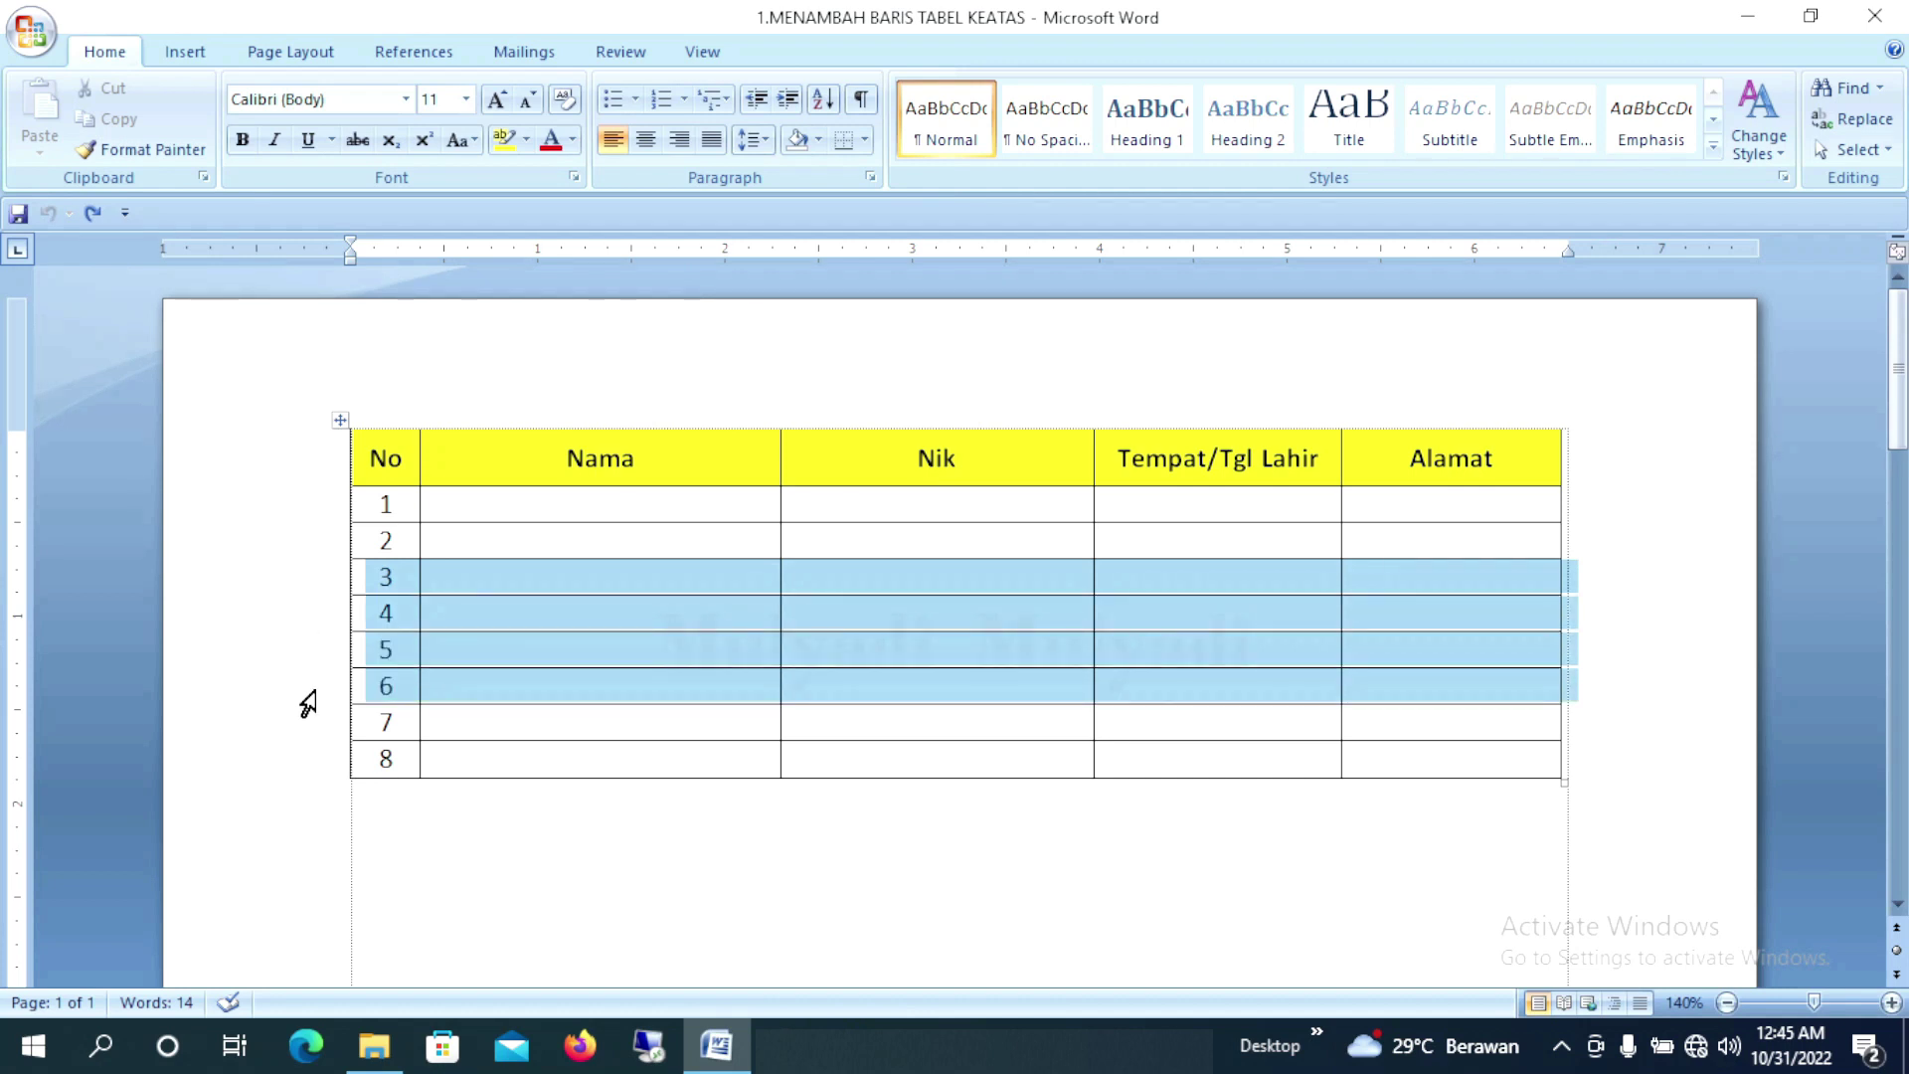
pyautogui.hotkey('alt', 'j')
pyautogui.press('l')
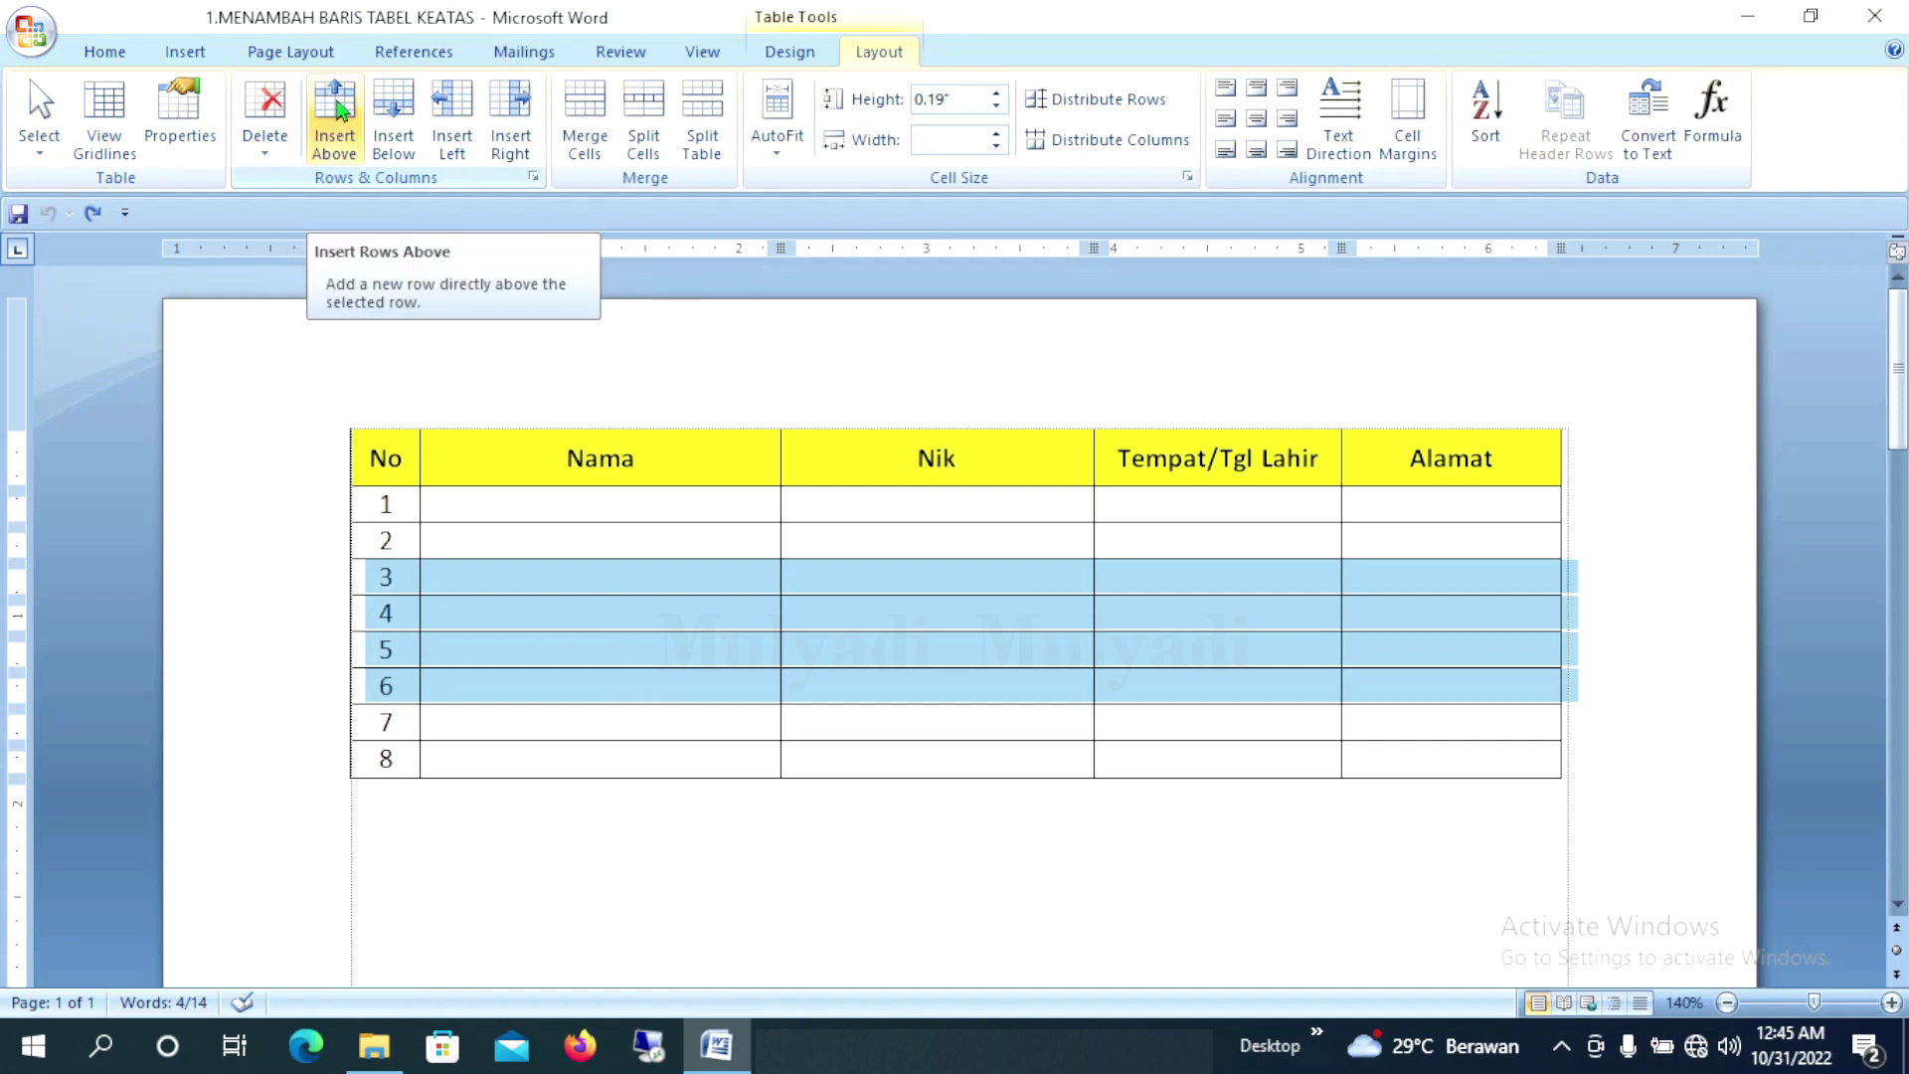
pyautogui.click(338, 110)
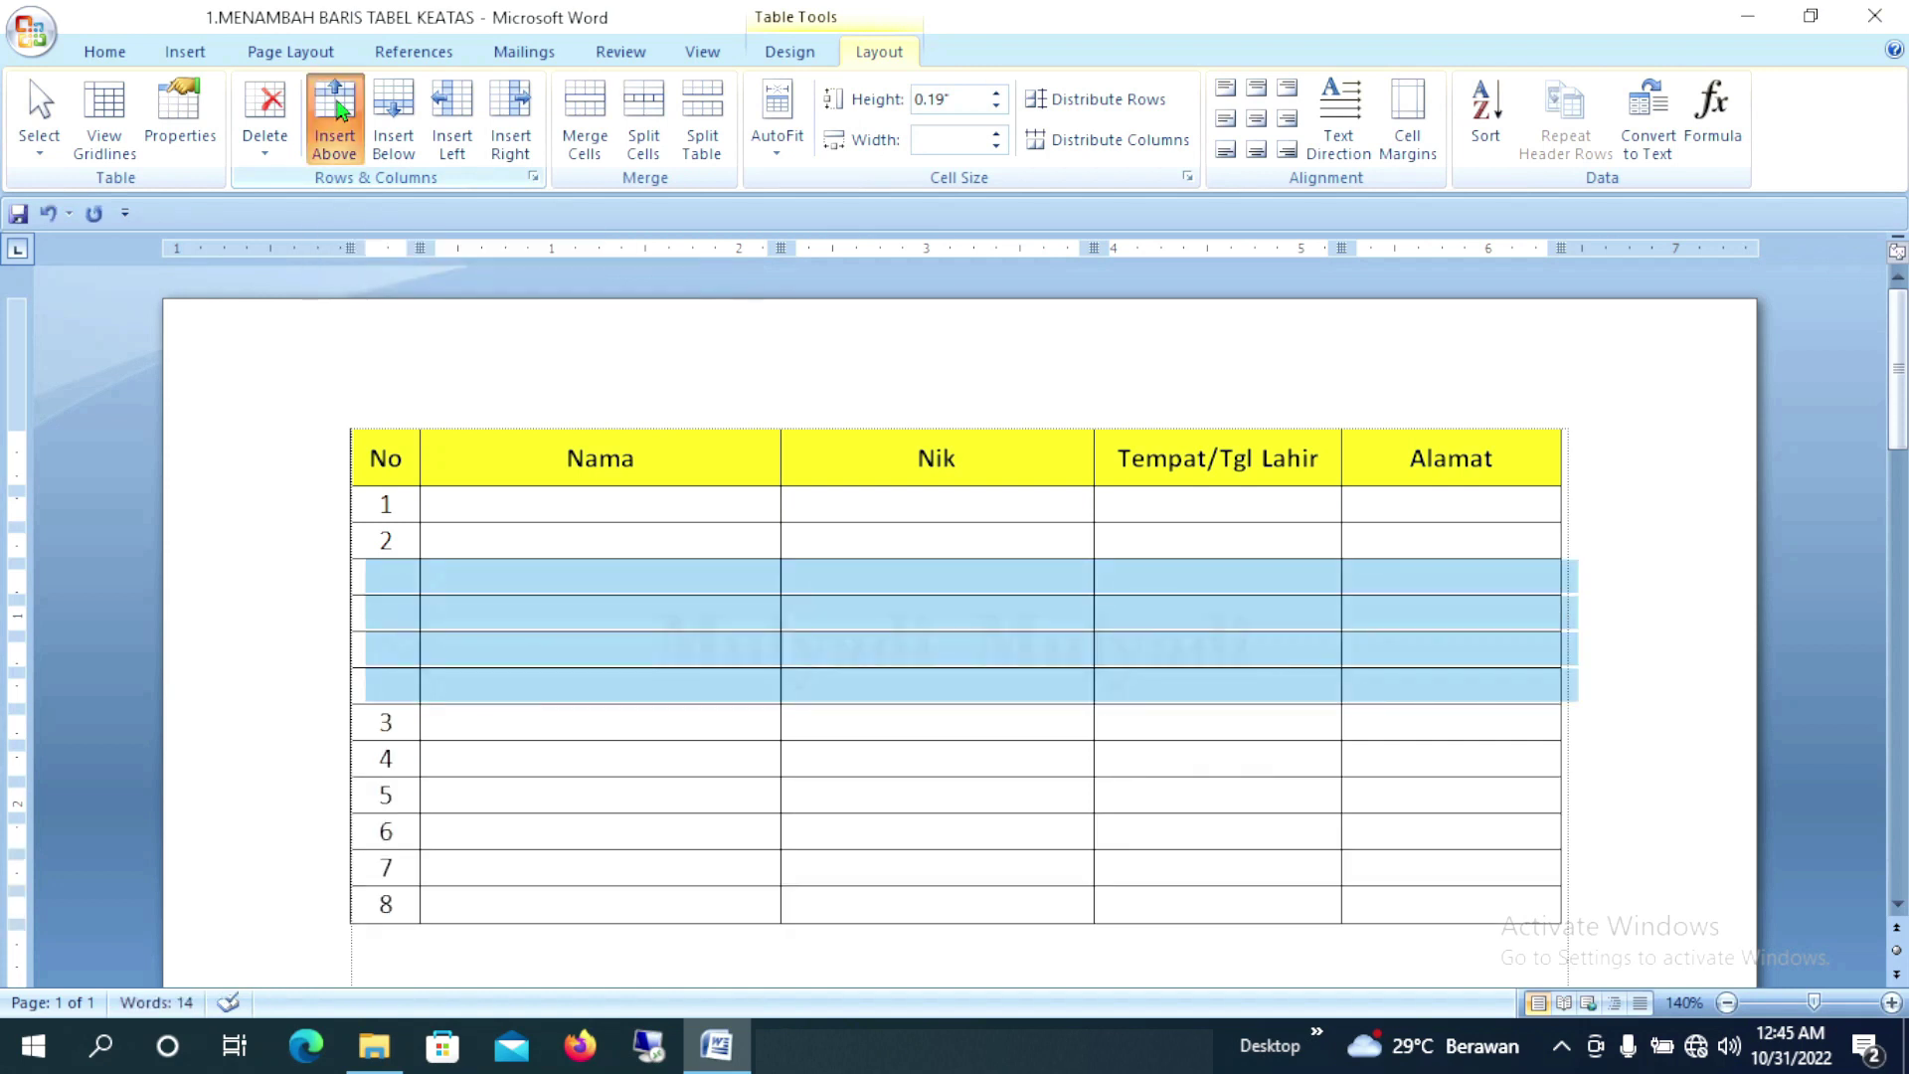
pyautogui.click(338, 109)
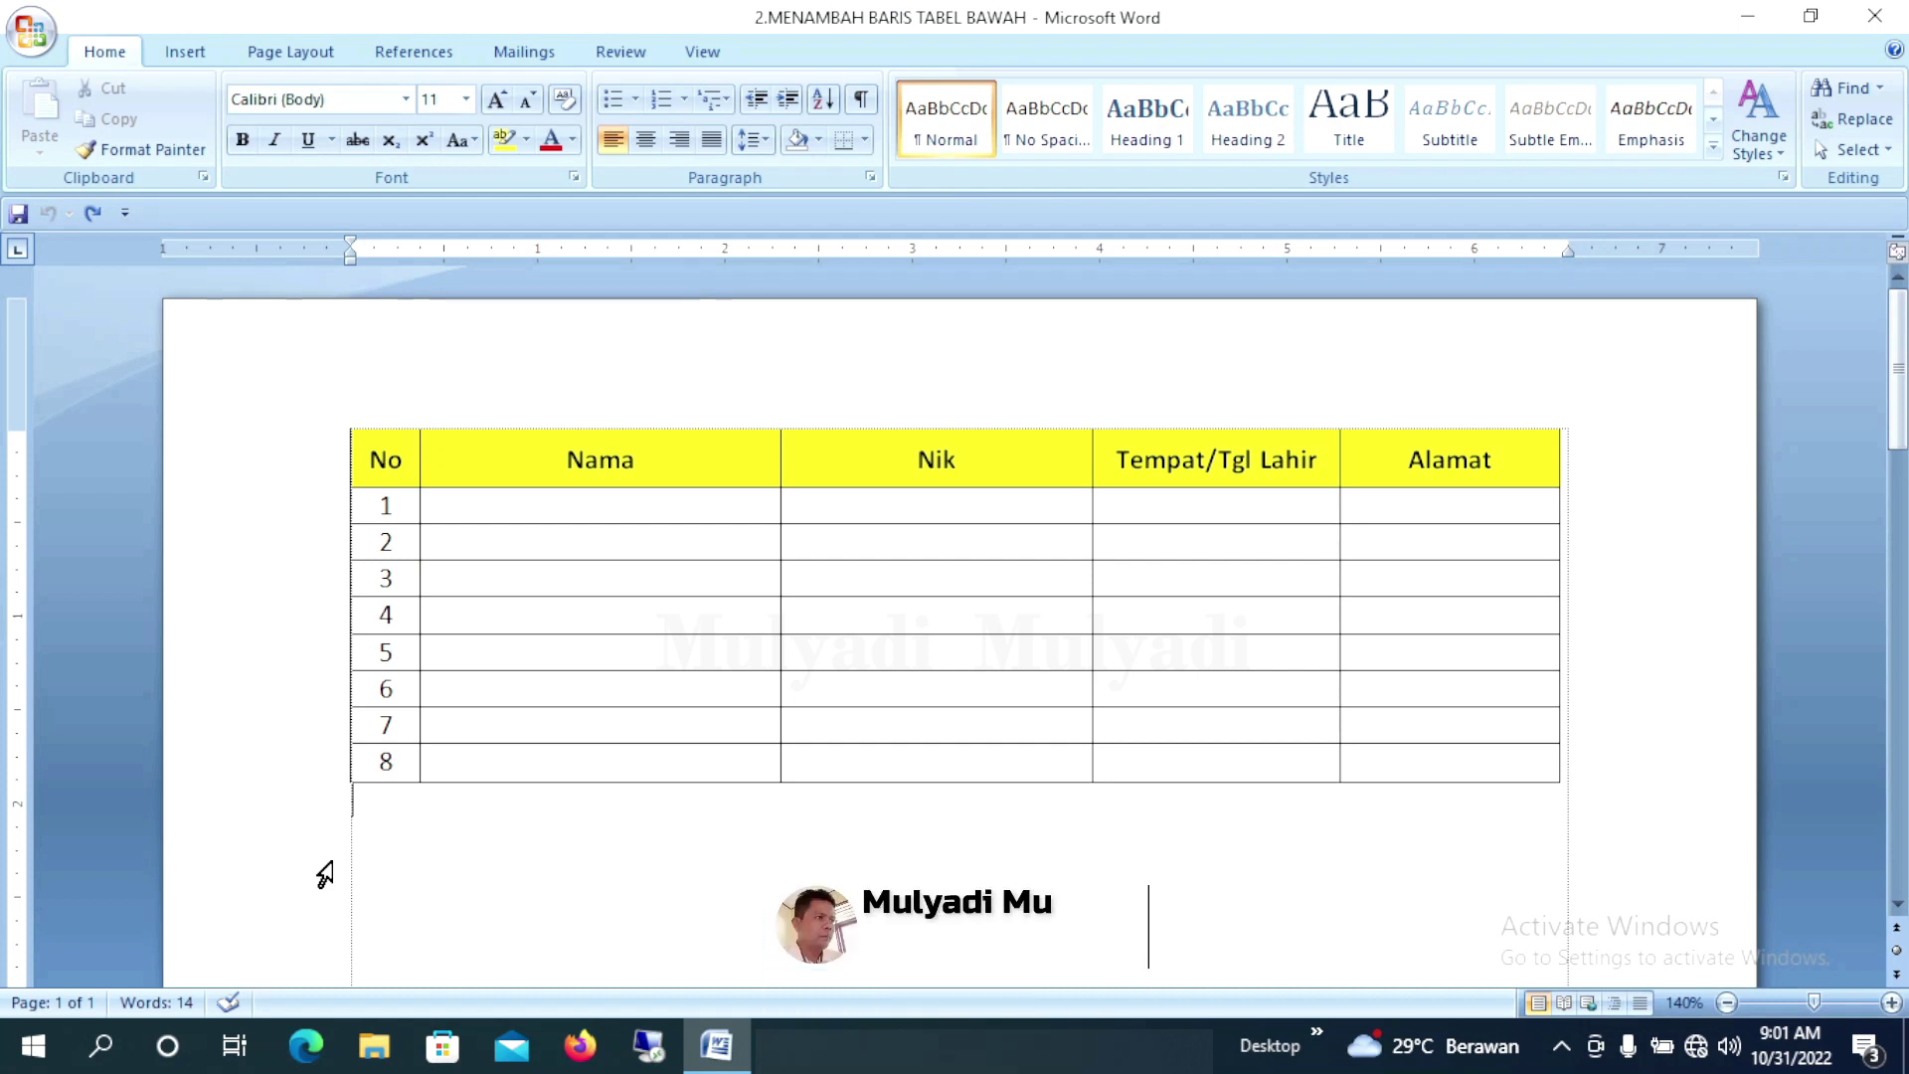
# Select row 1 and insert two blank rows below it
pyautogui.click(312, 512)
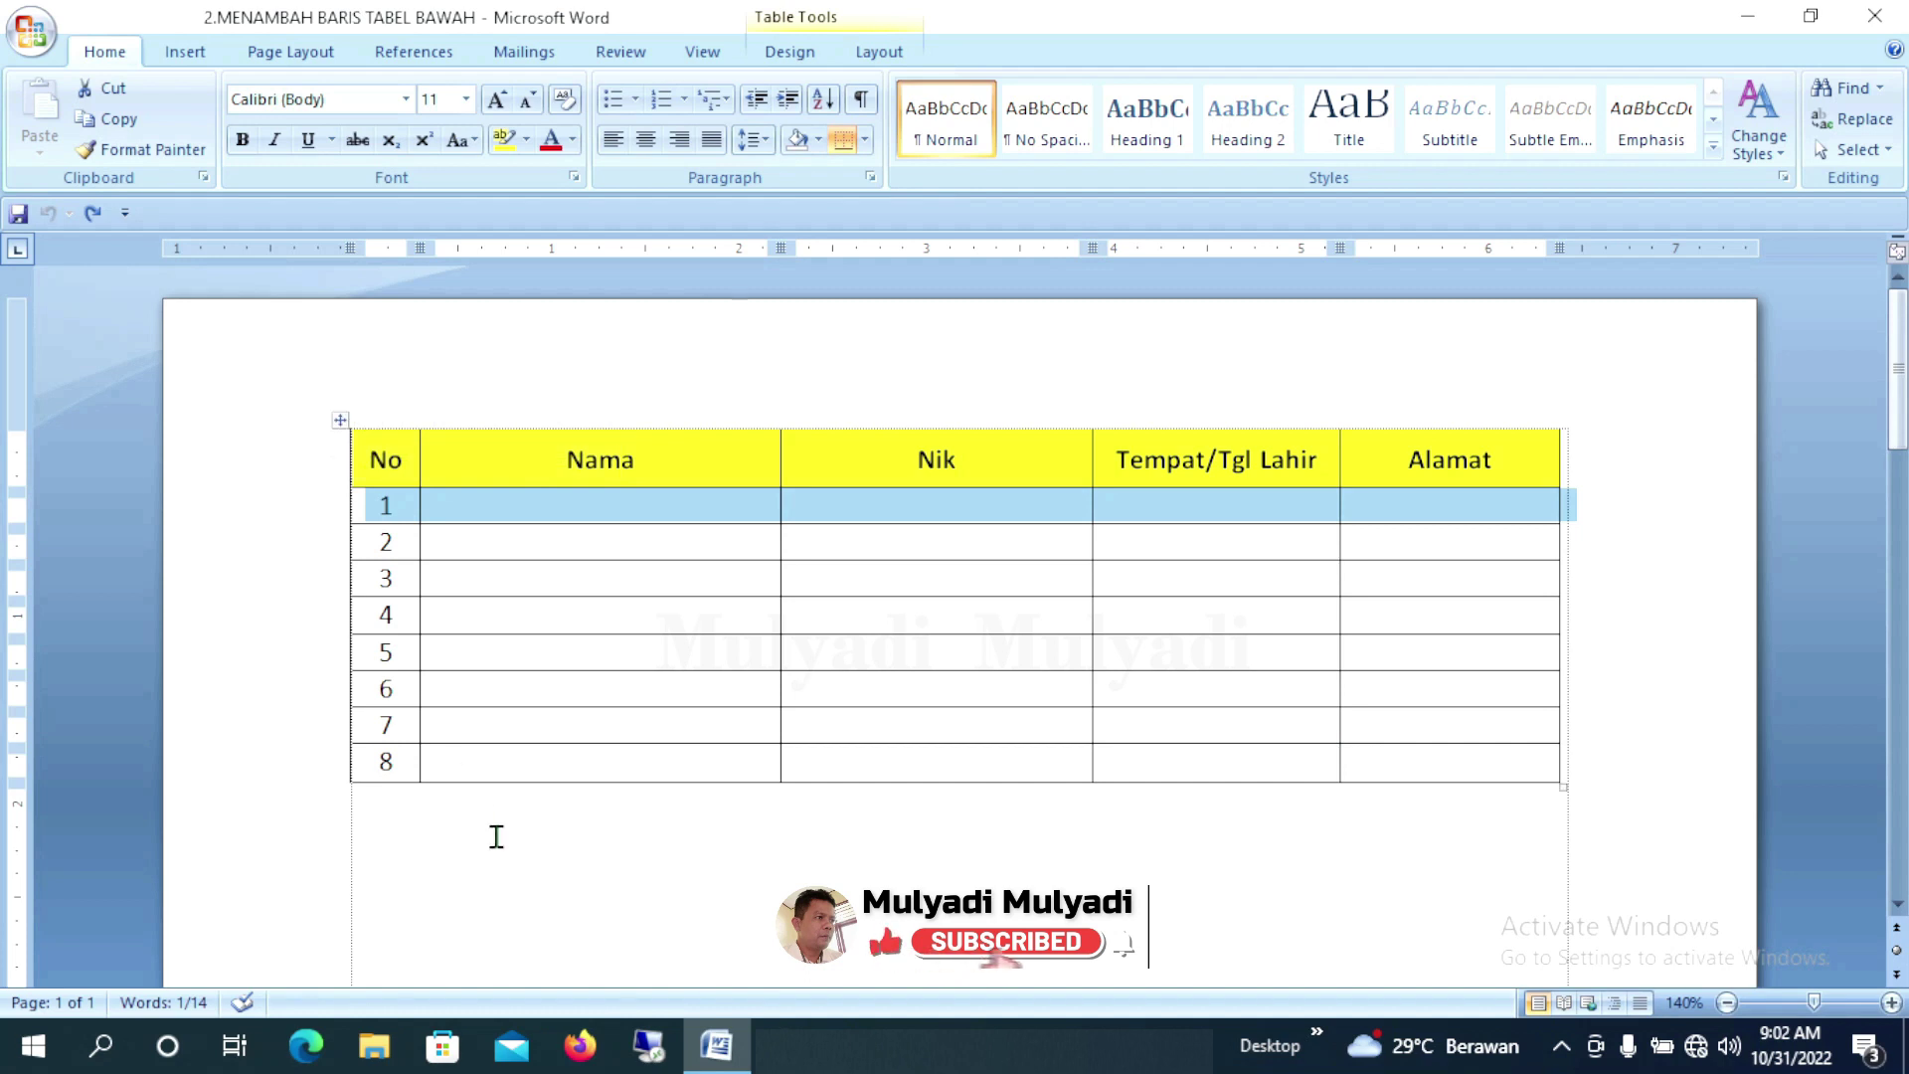
pyautogui.click(494, 828)
pyautogui.click(309, 512)
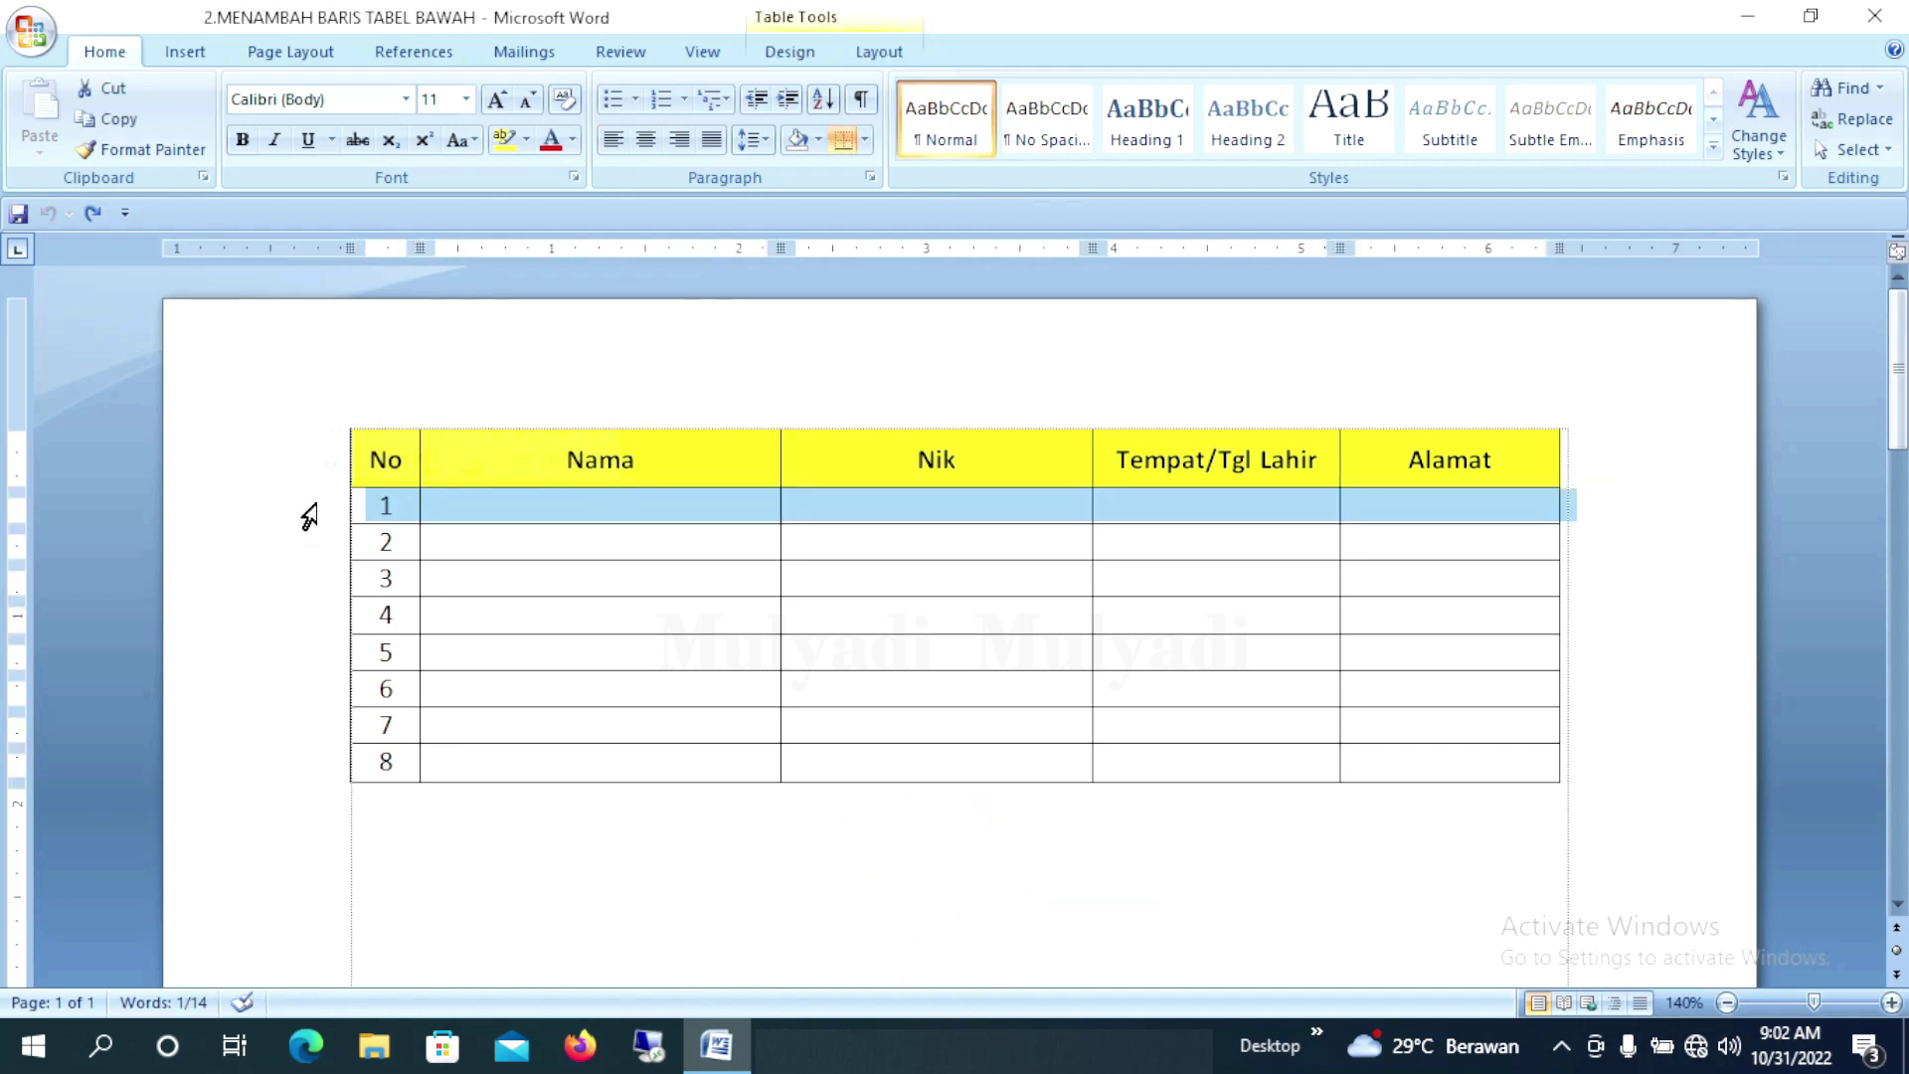
pyautogui.click(879, 53)
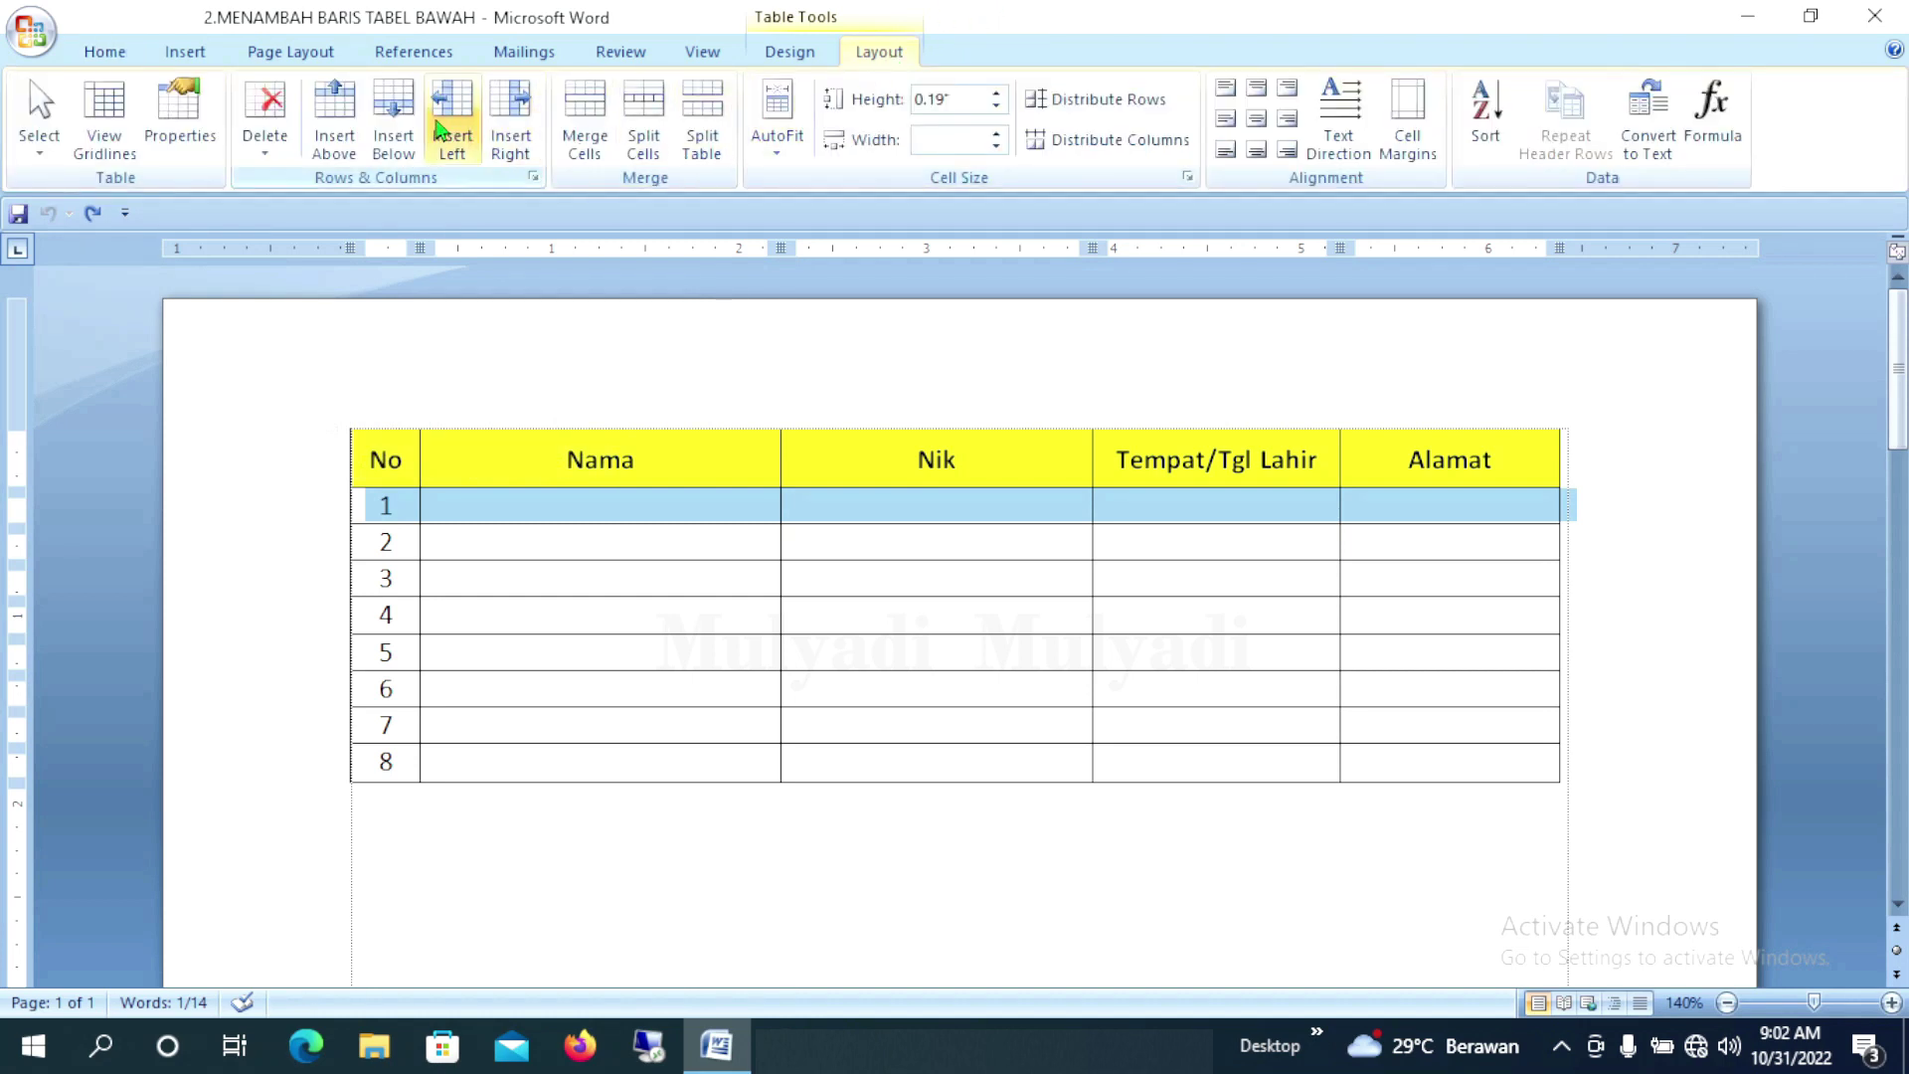
pyautogui.click(403, 117)
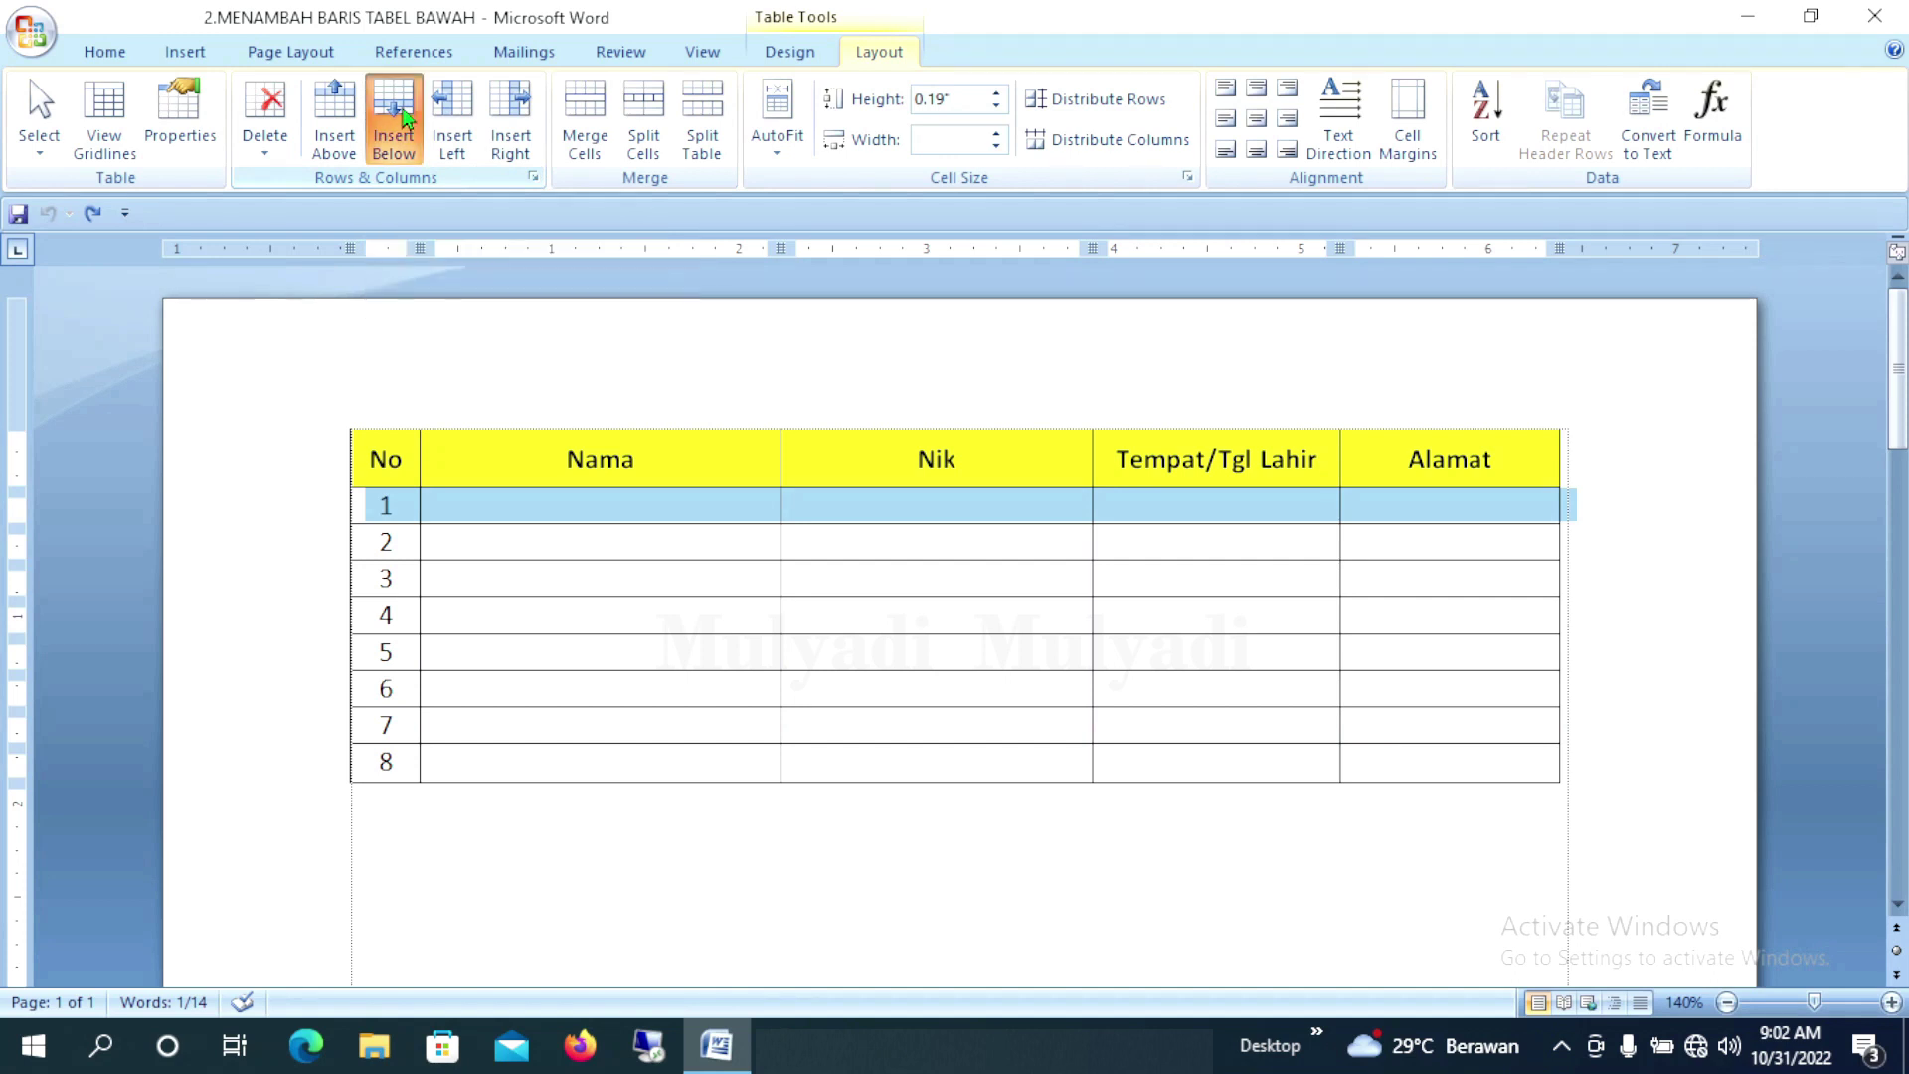
pyautogui.click(404, 117)
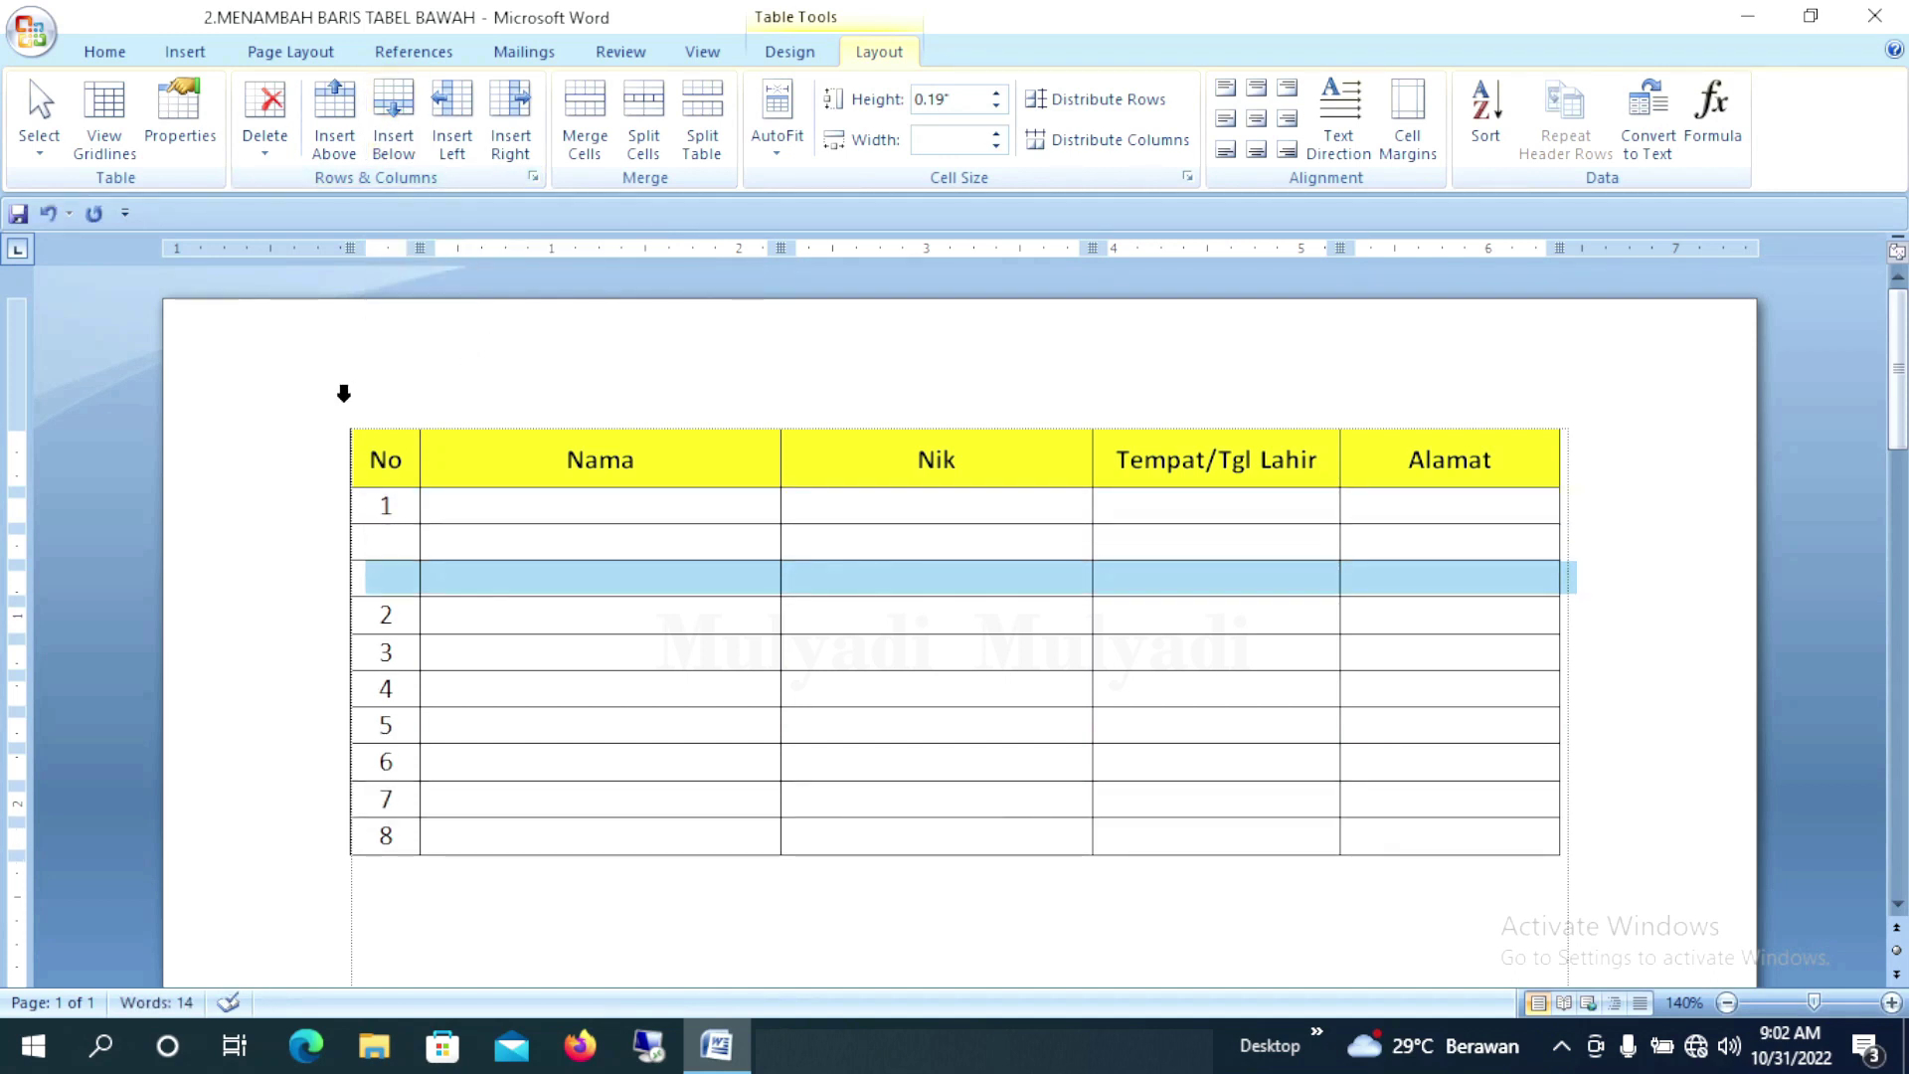
# Undo both inserted rows and clear the selection, leaving rows 1–8
pyautogui.click(48, 213)
pyautogui.click(48, 213)
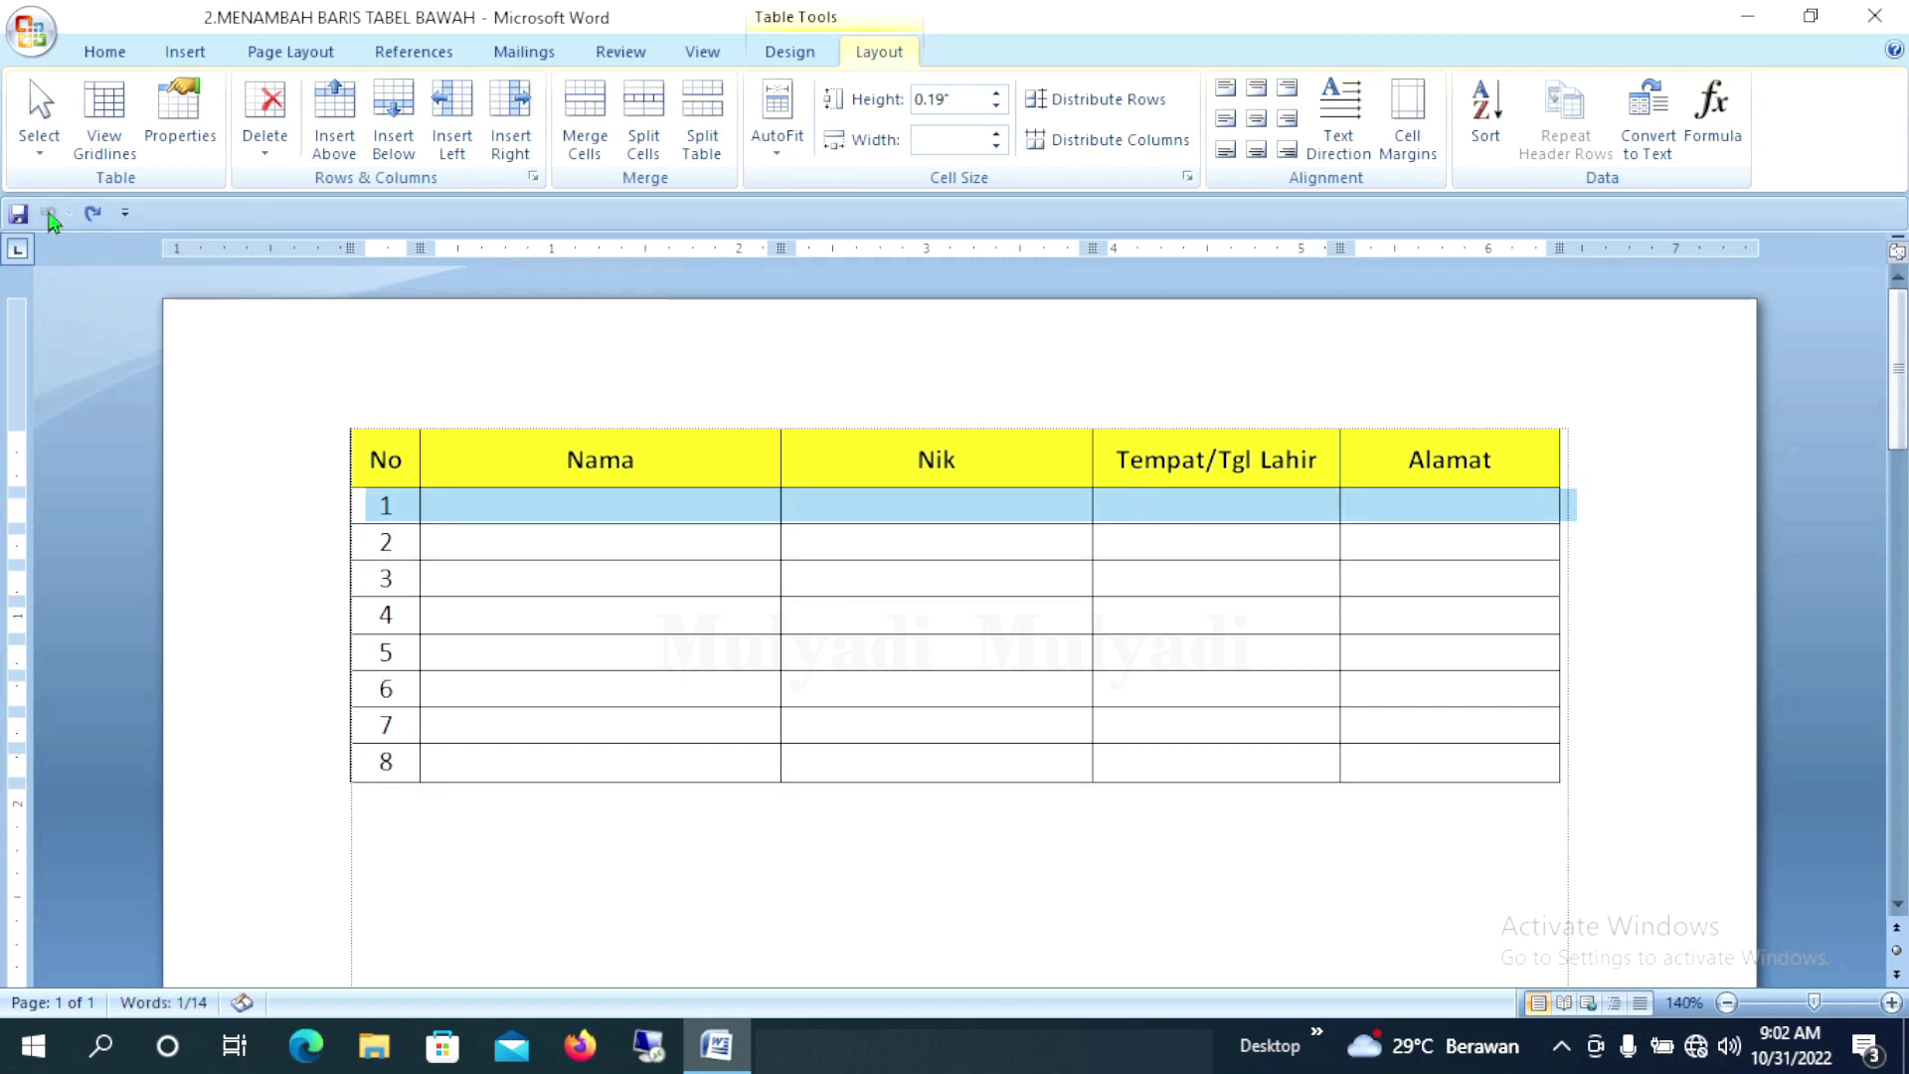
pyautogui.click(328, 630)
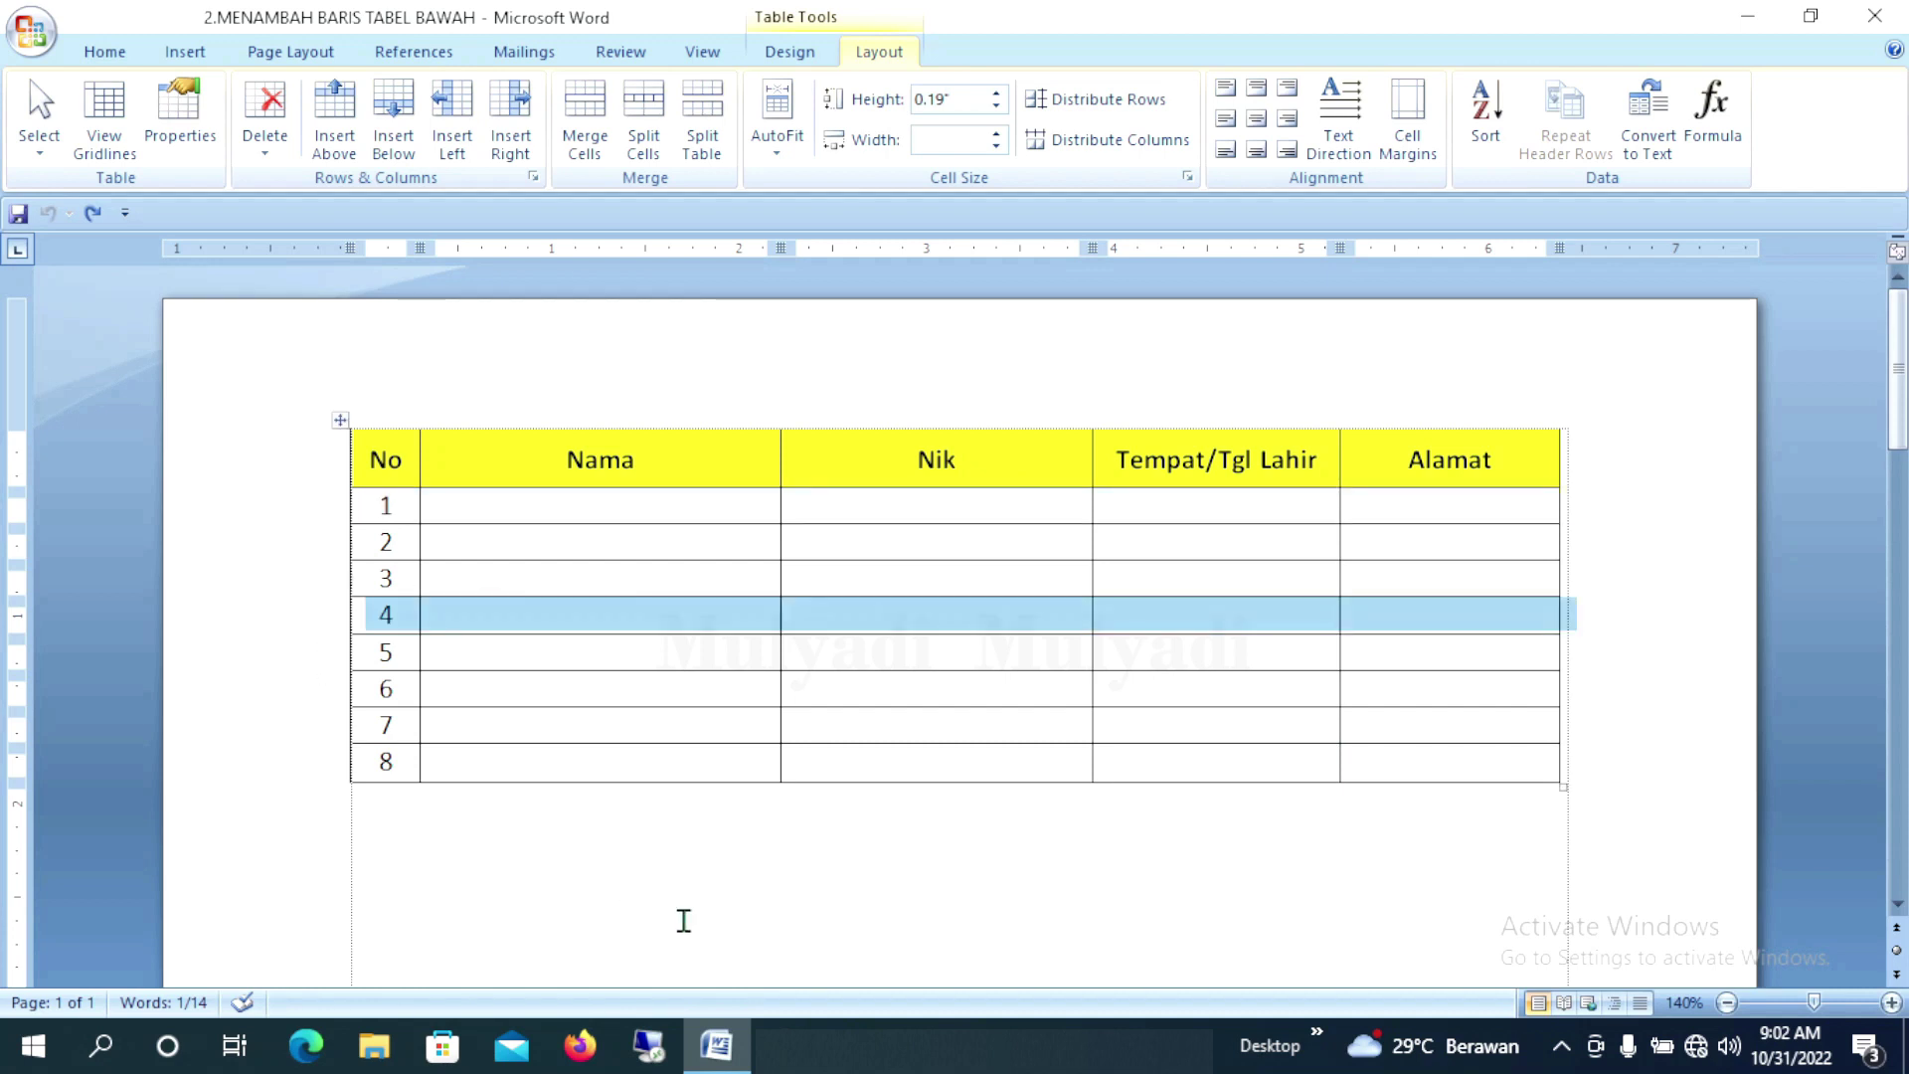
pyautogui.click(683, 920)
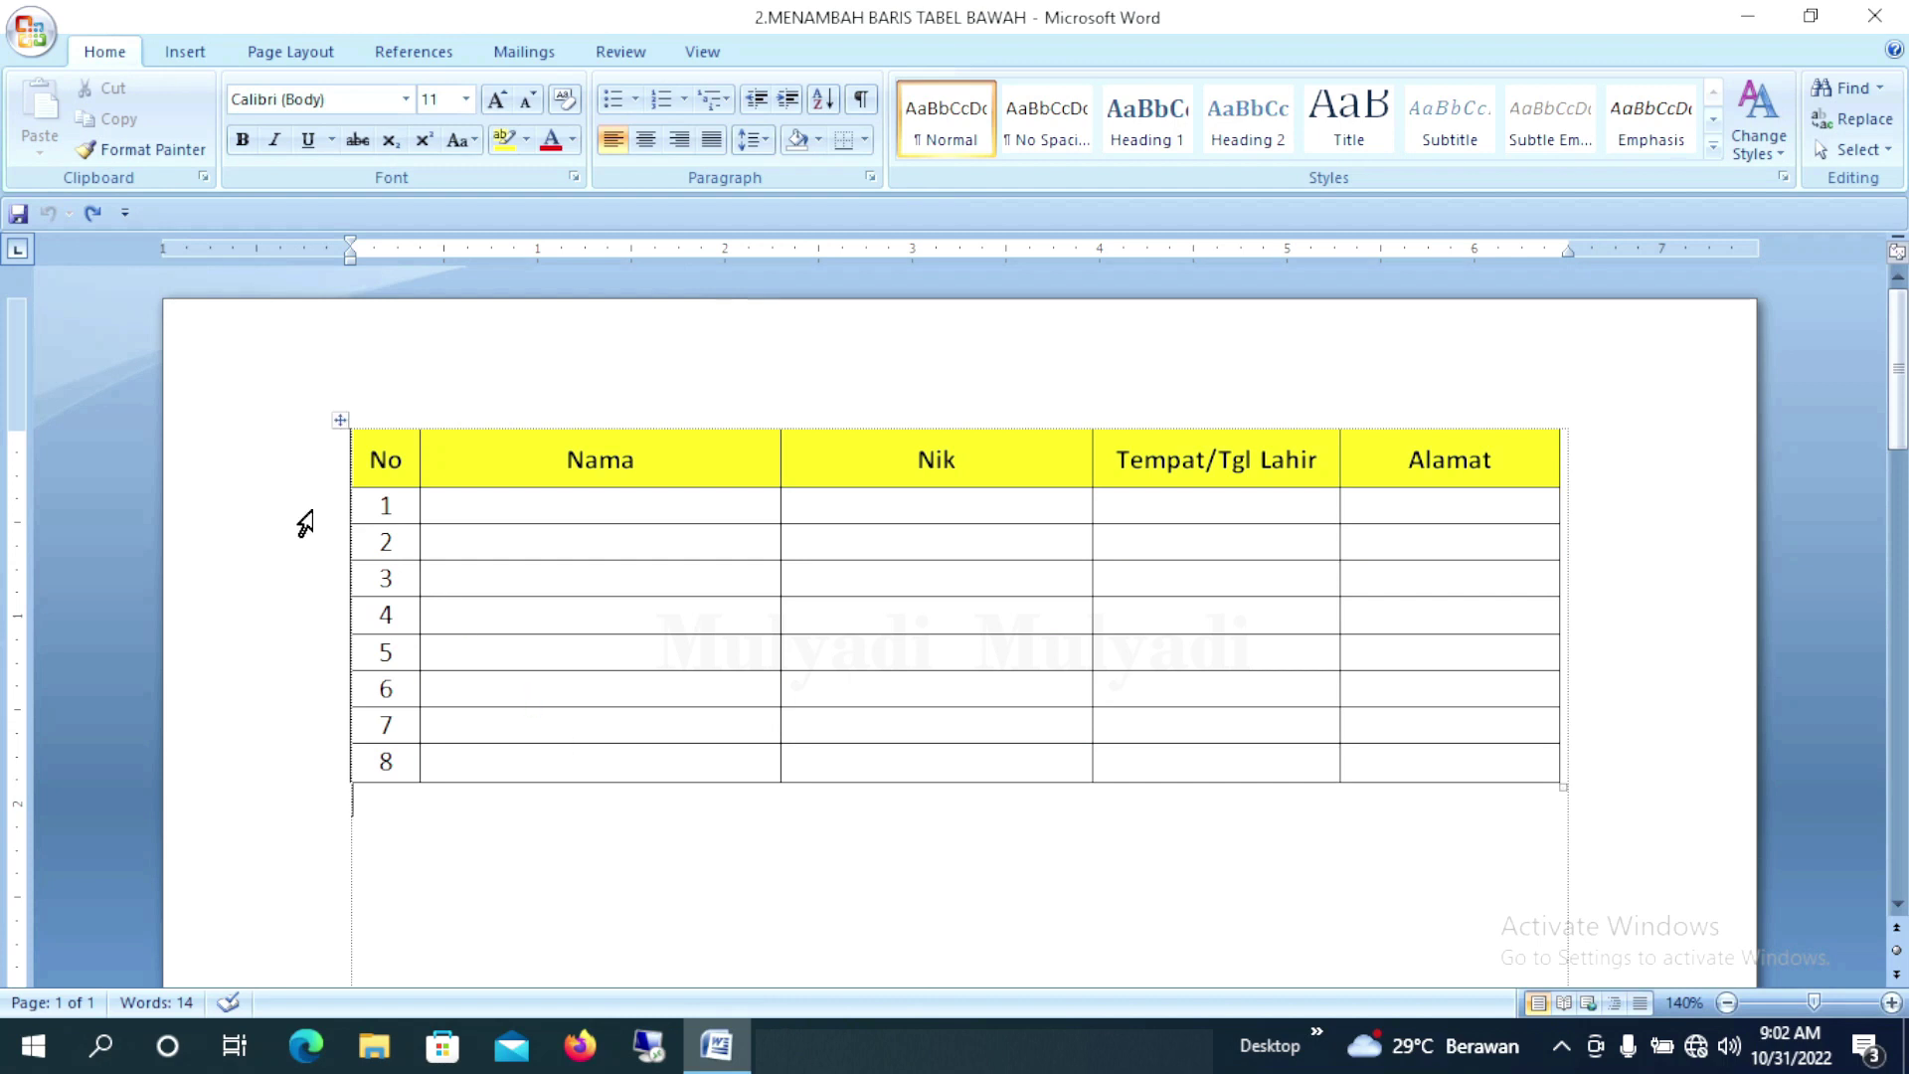
# Select rows 1 to 5 and insert blank rows below row 5 twice, five at a time
pyautogui.moveTo(305, 522); pyautogui.dragTo(291, 649)
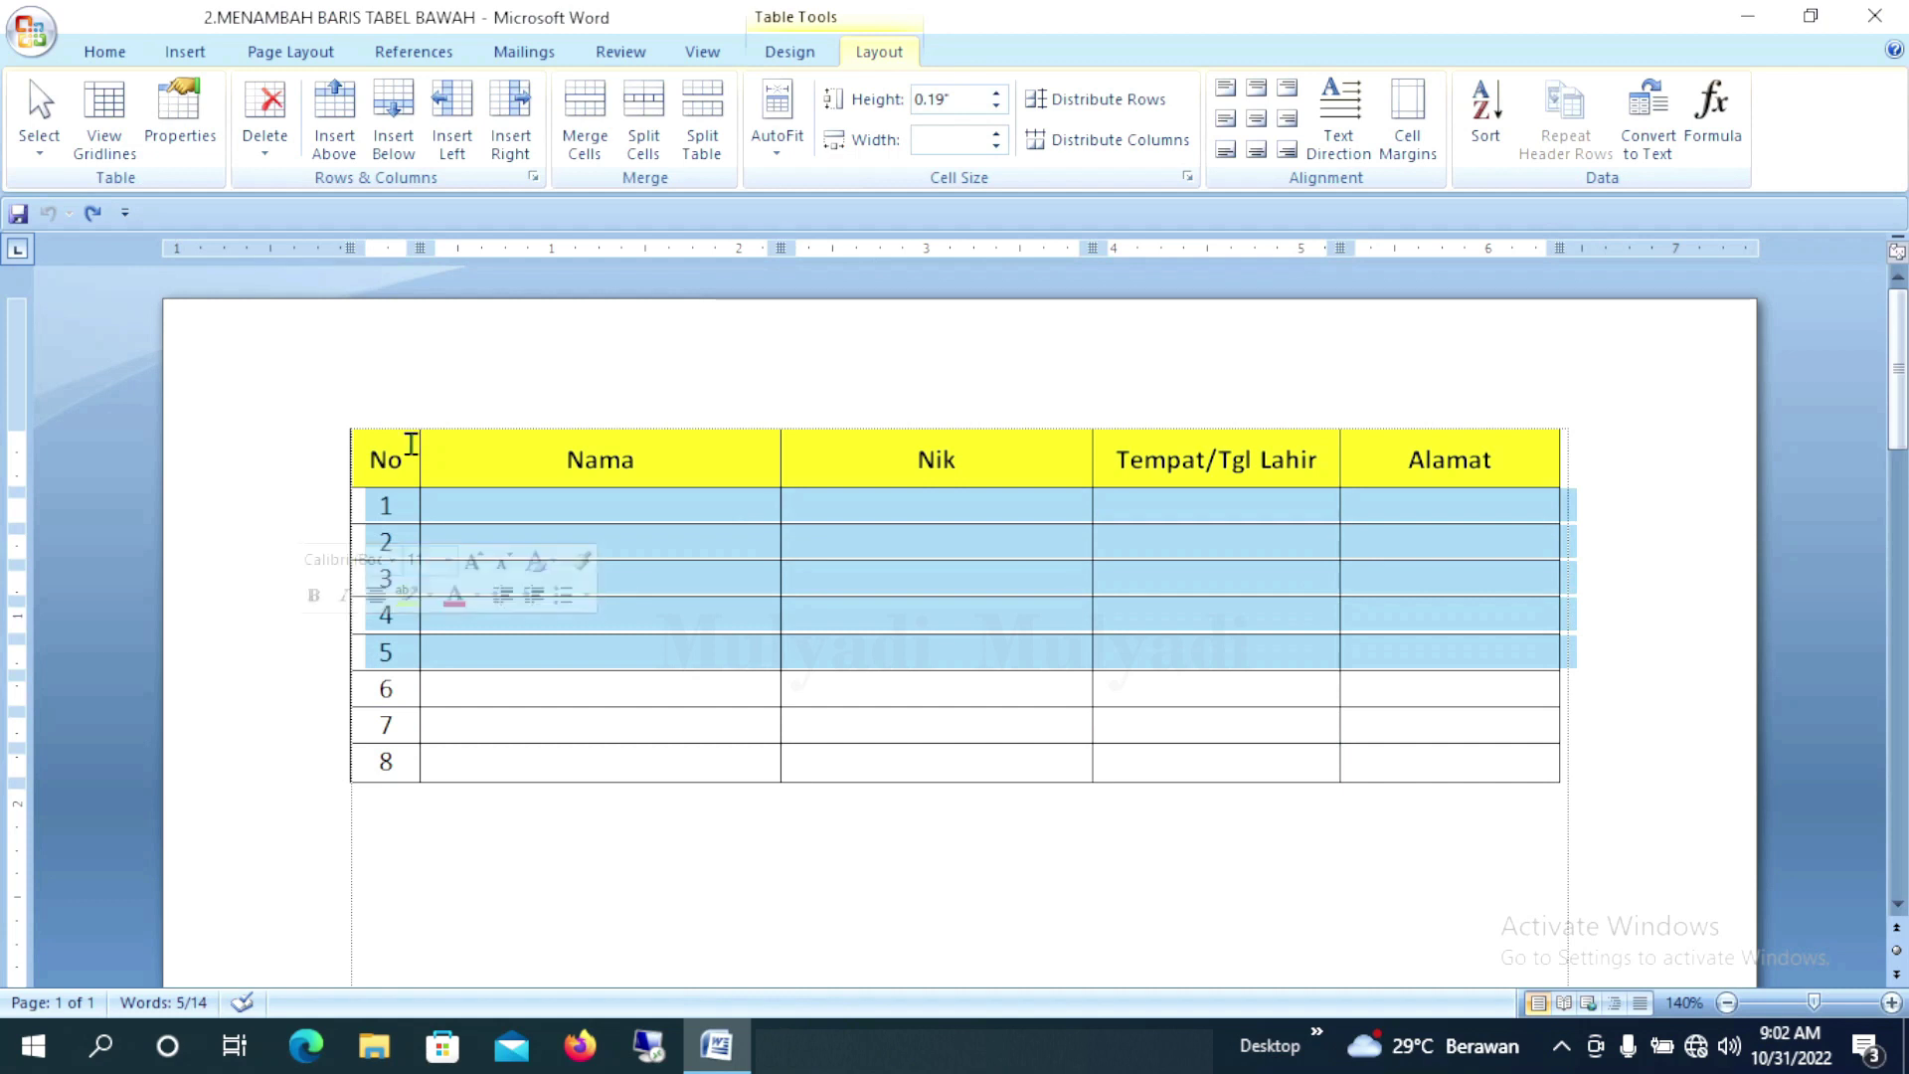
pyautogui.click(396, 135)
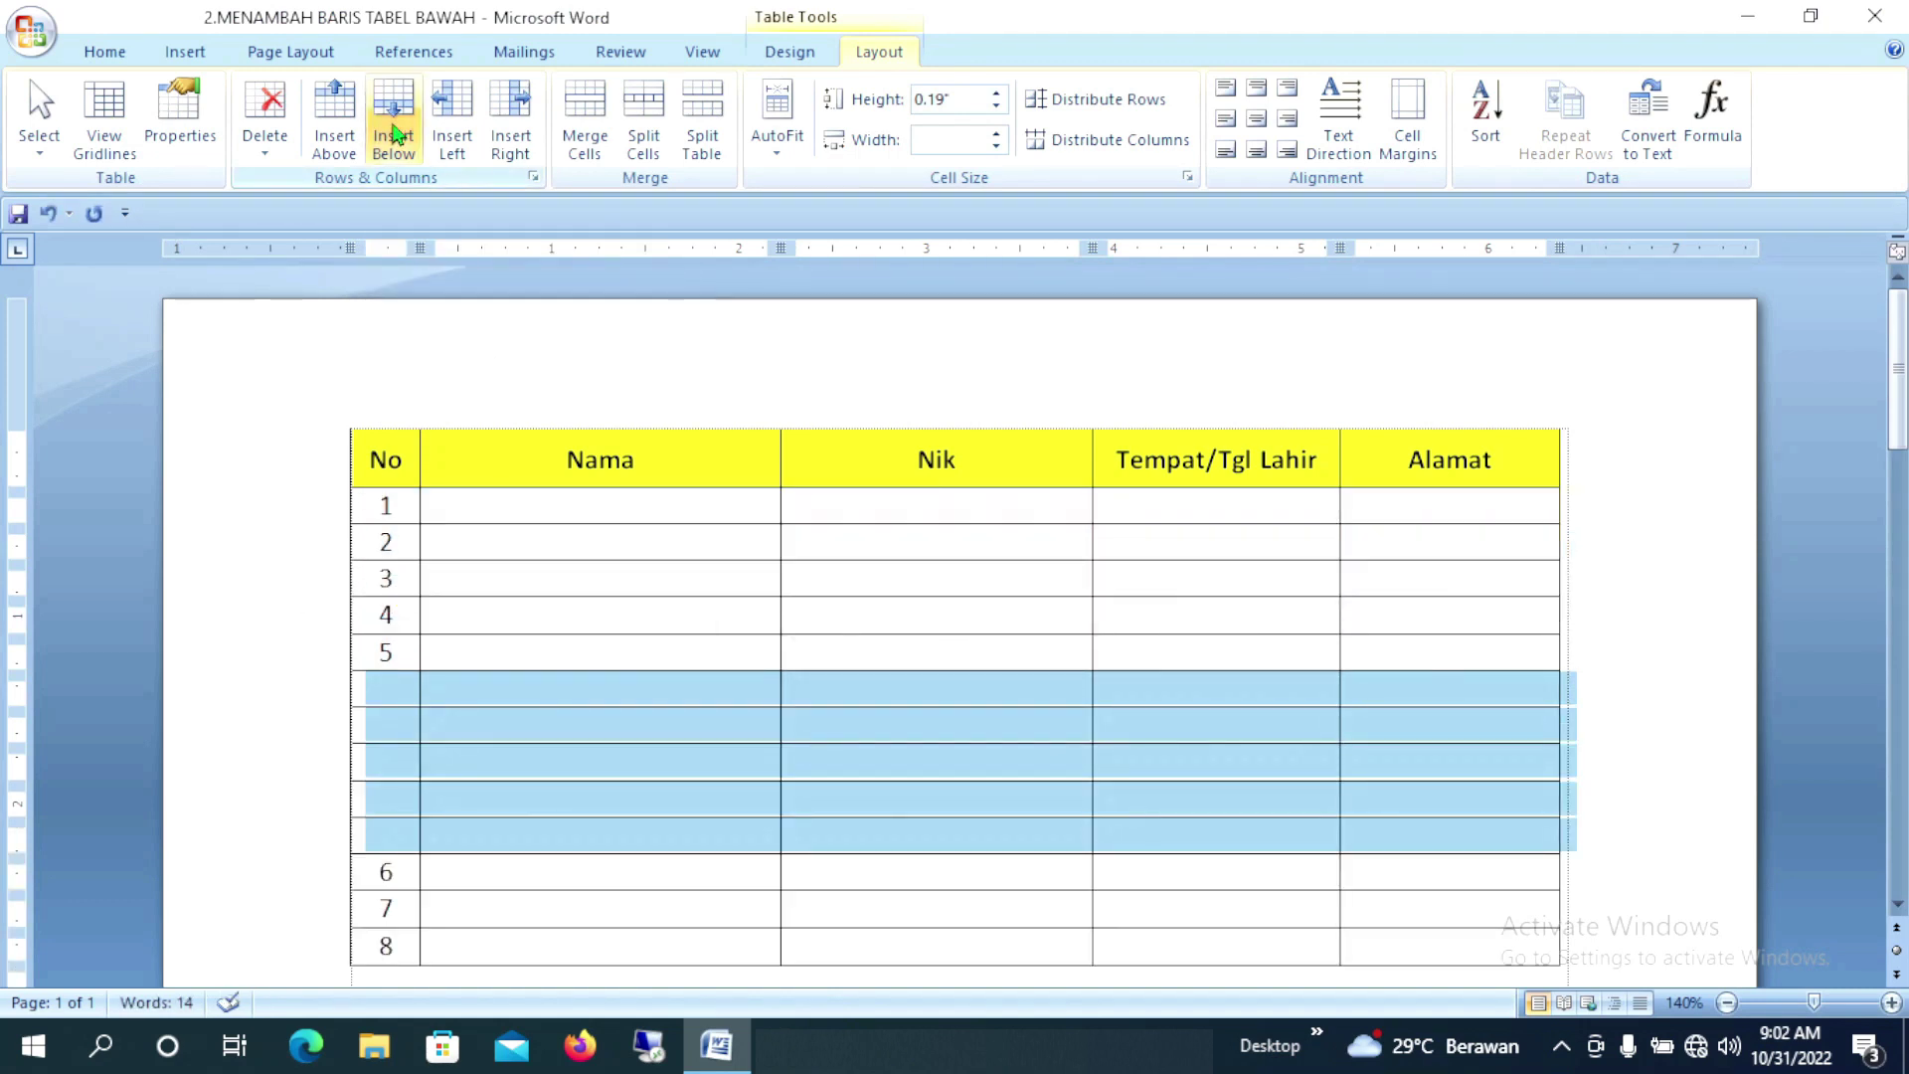
pyautogui.click(395, 134)
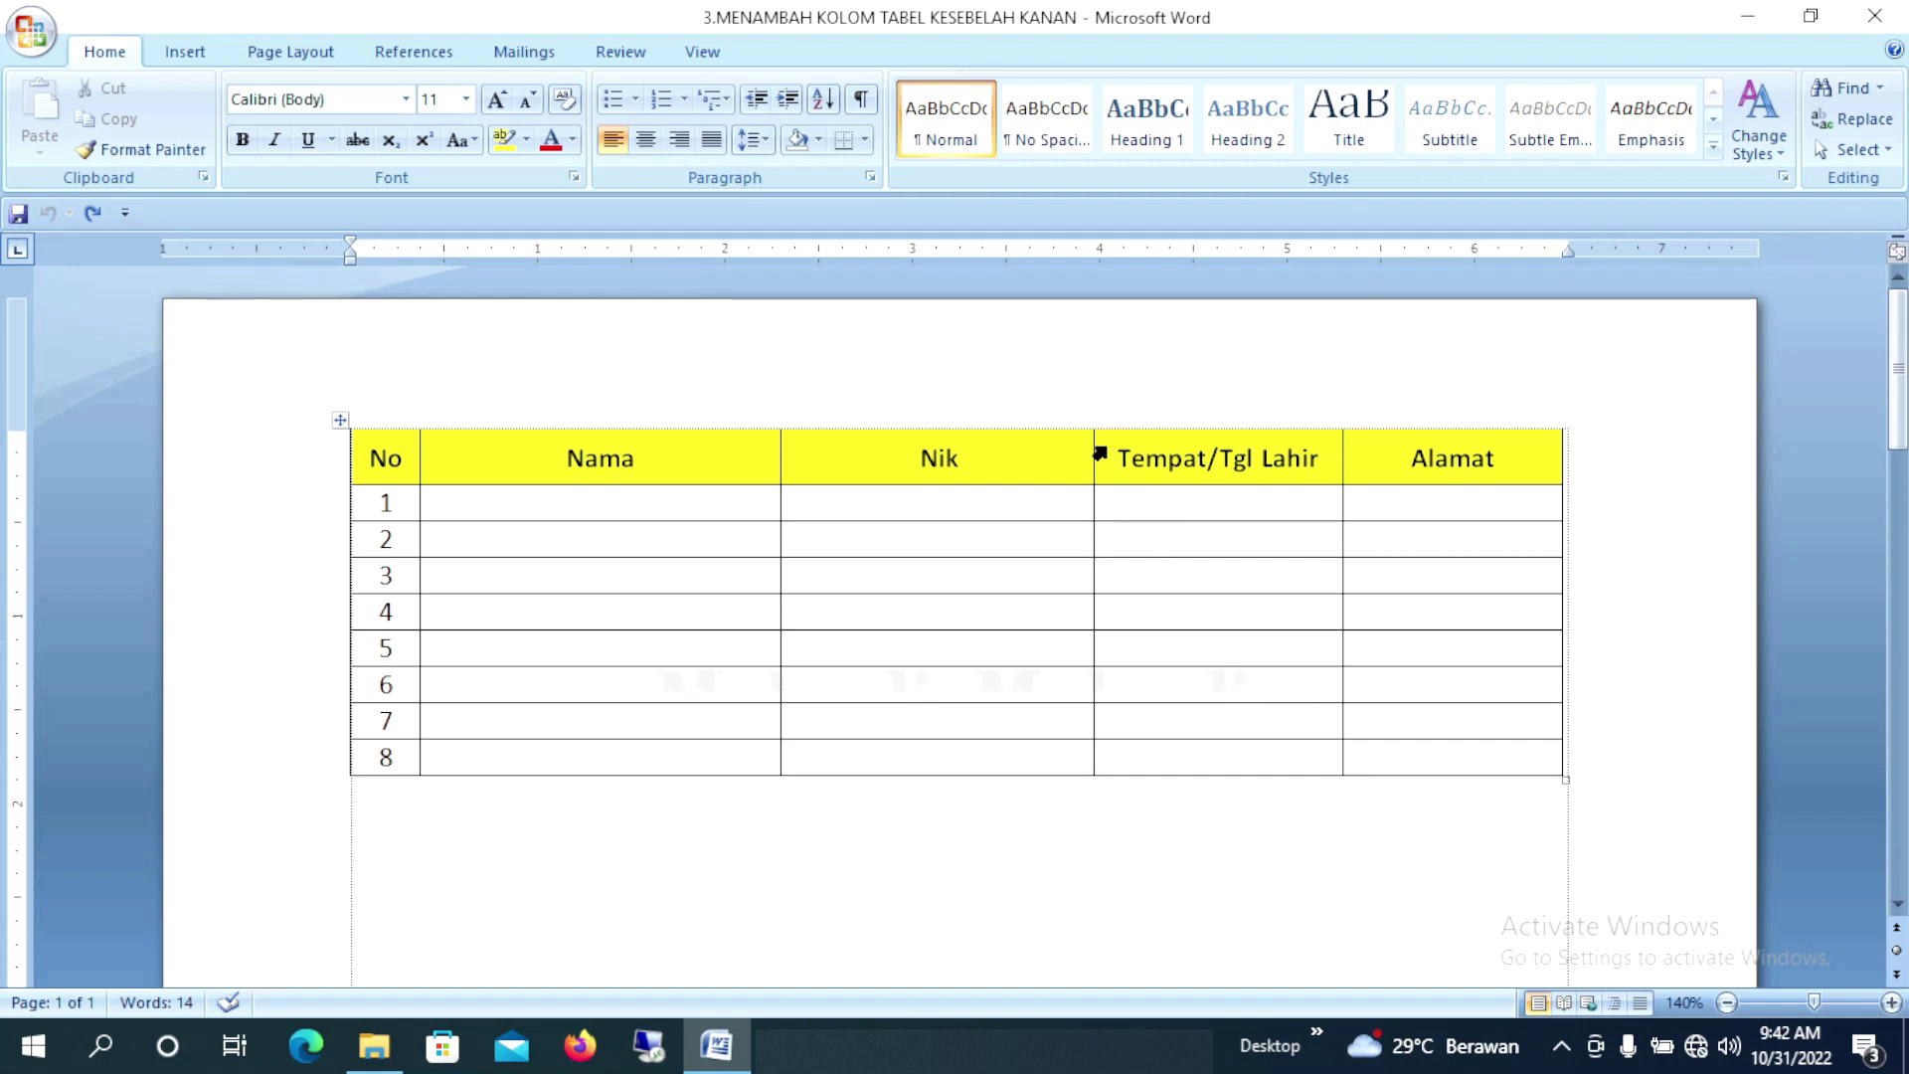
# Select the Tempat/Tgl Lahir column and insert three empty columns to its right
pyautogui.moveTo(1100, 454); pyautogui.dragTo(1152, 783)
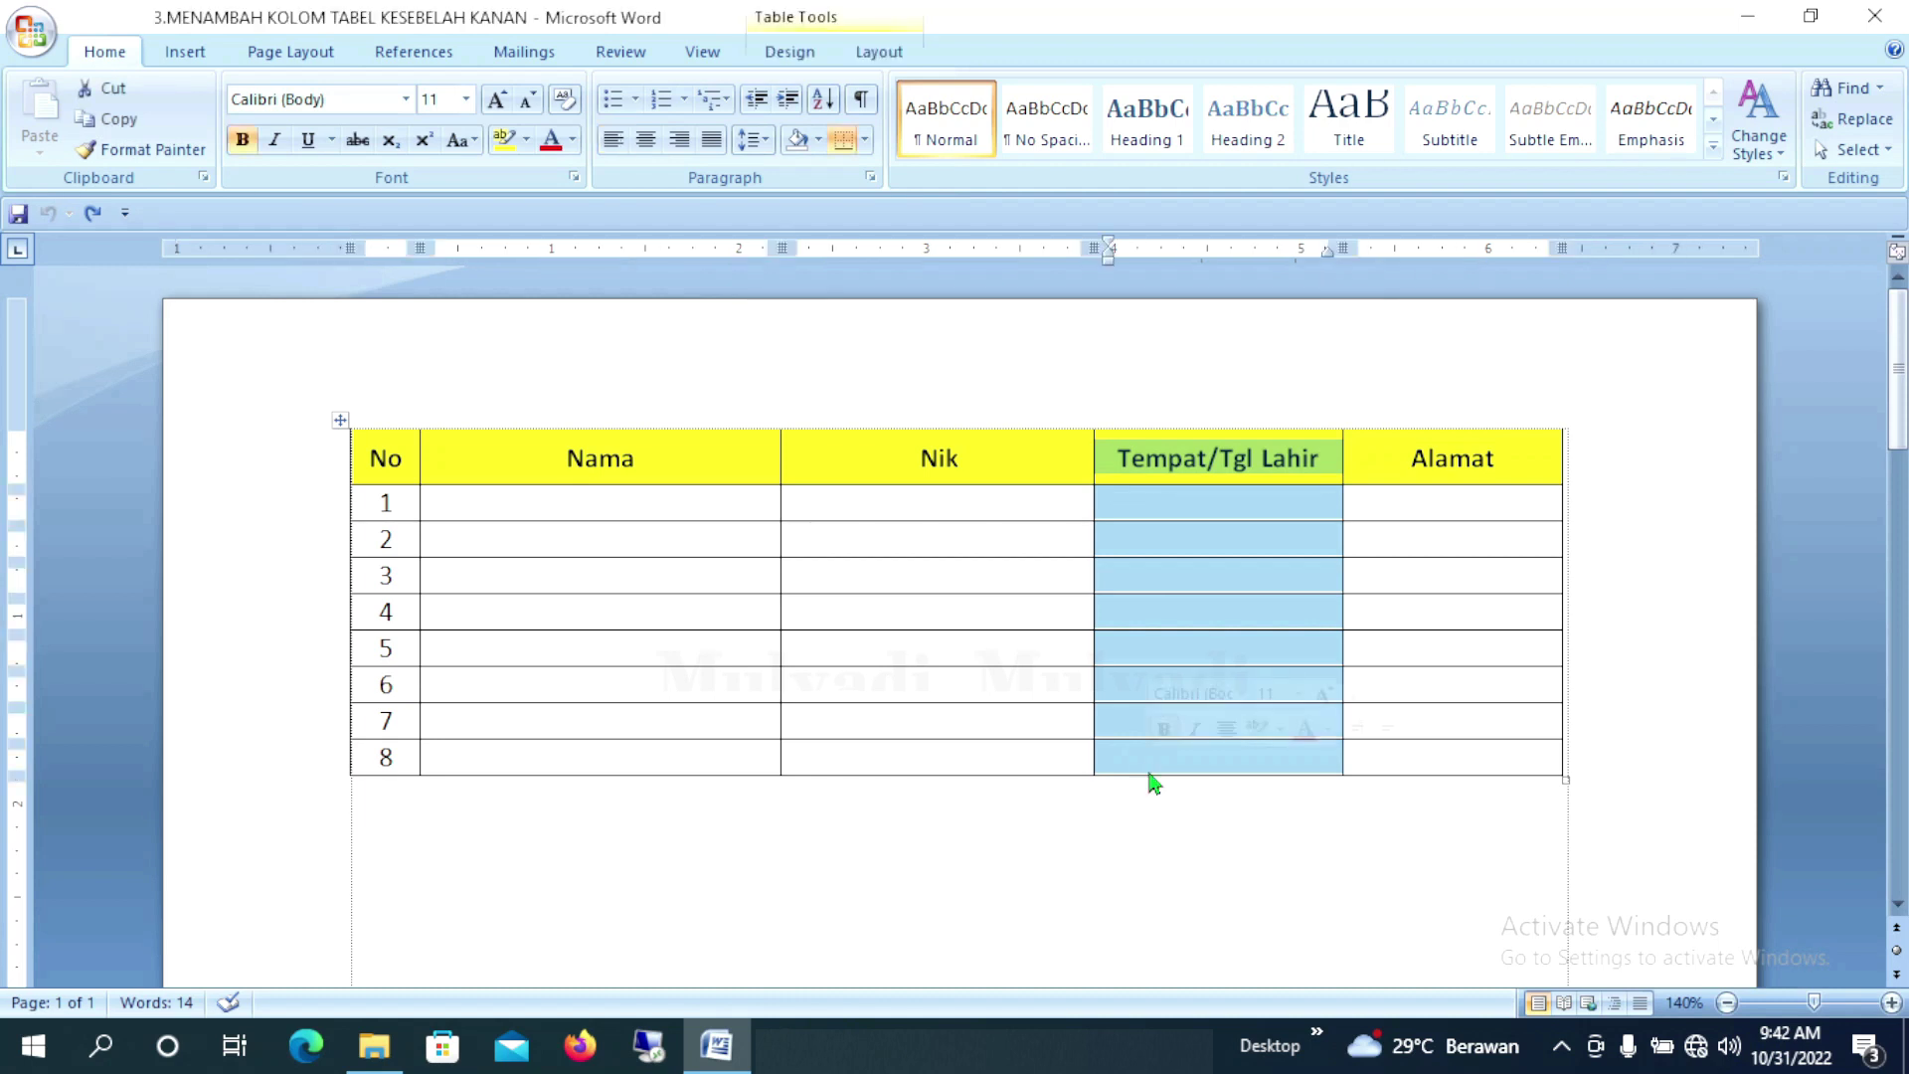
pyautogui.click(885, 56)
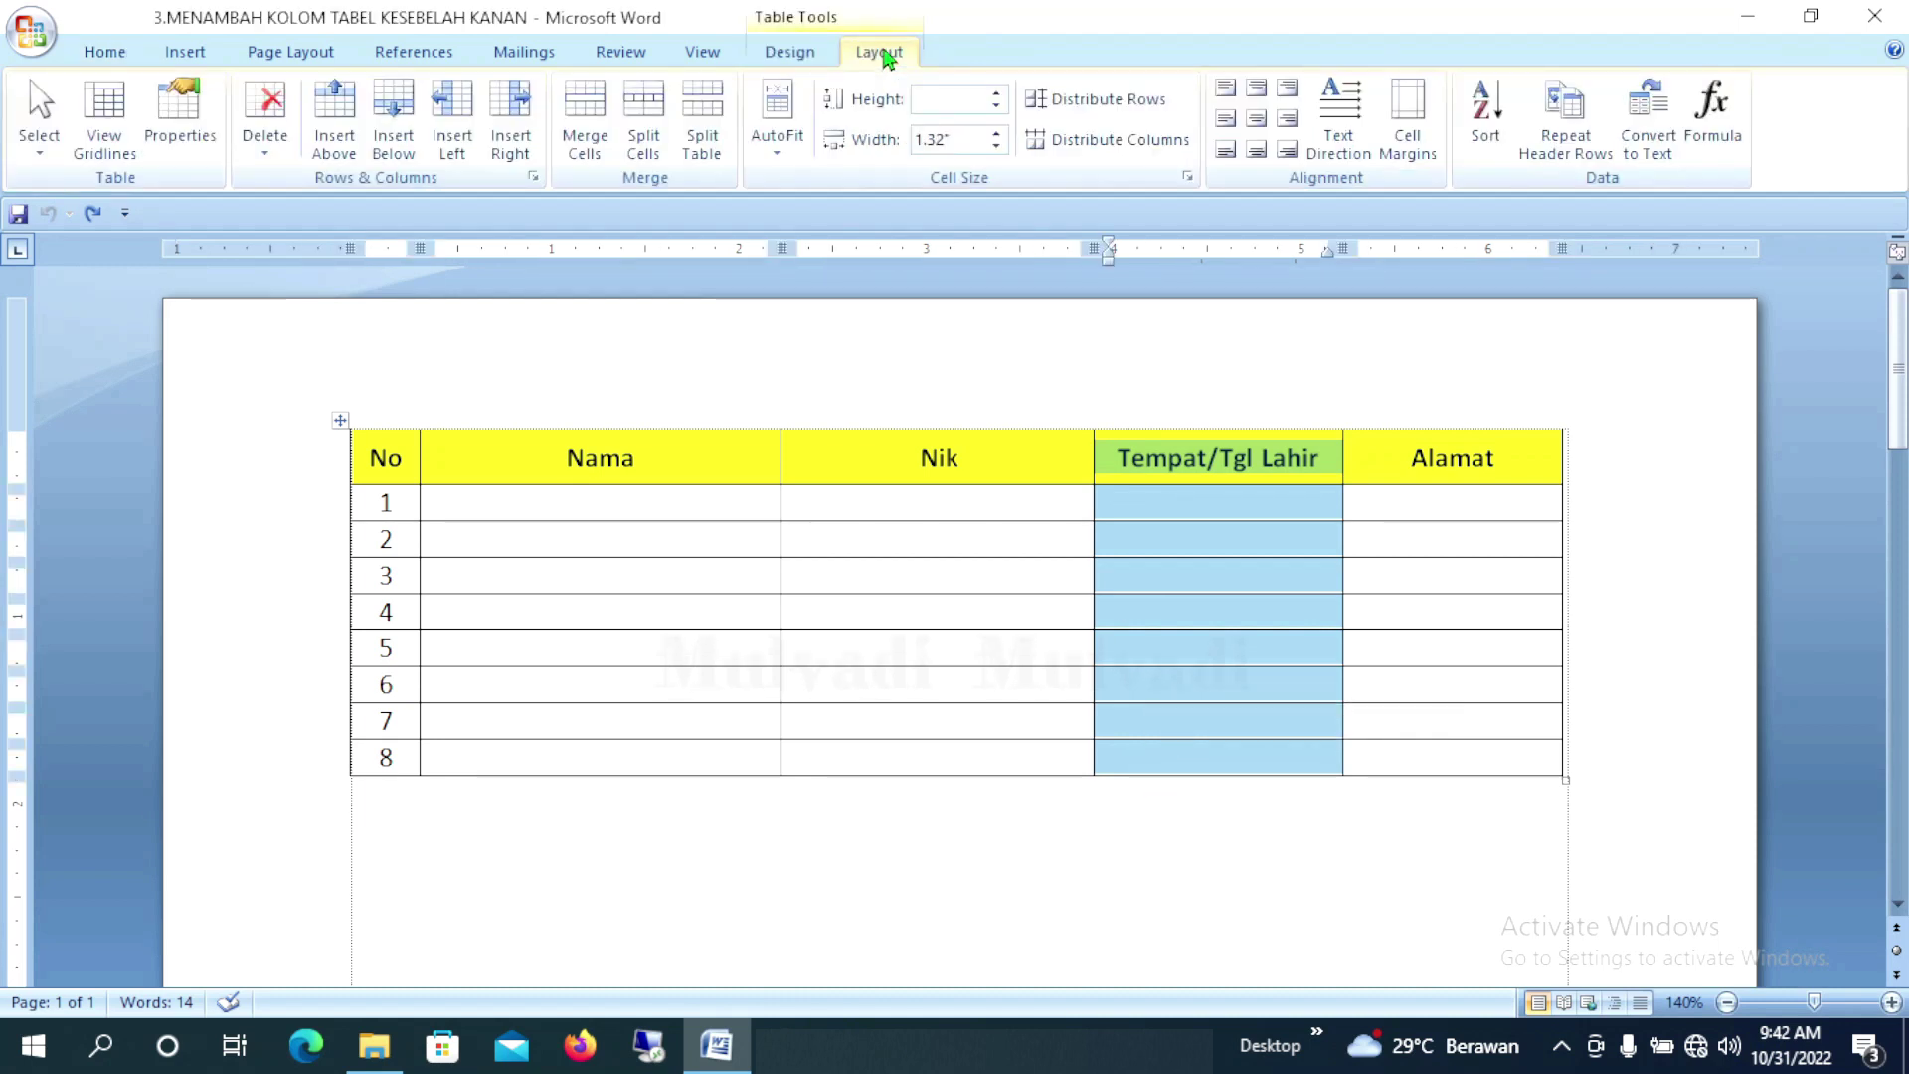
pyautogui.click(510, 110)
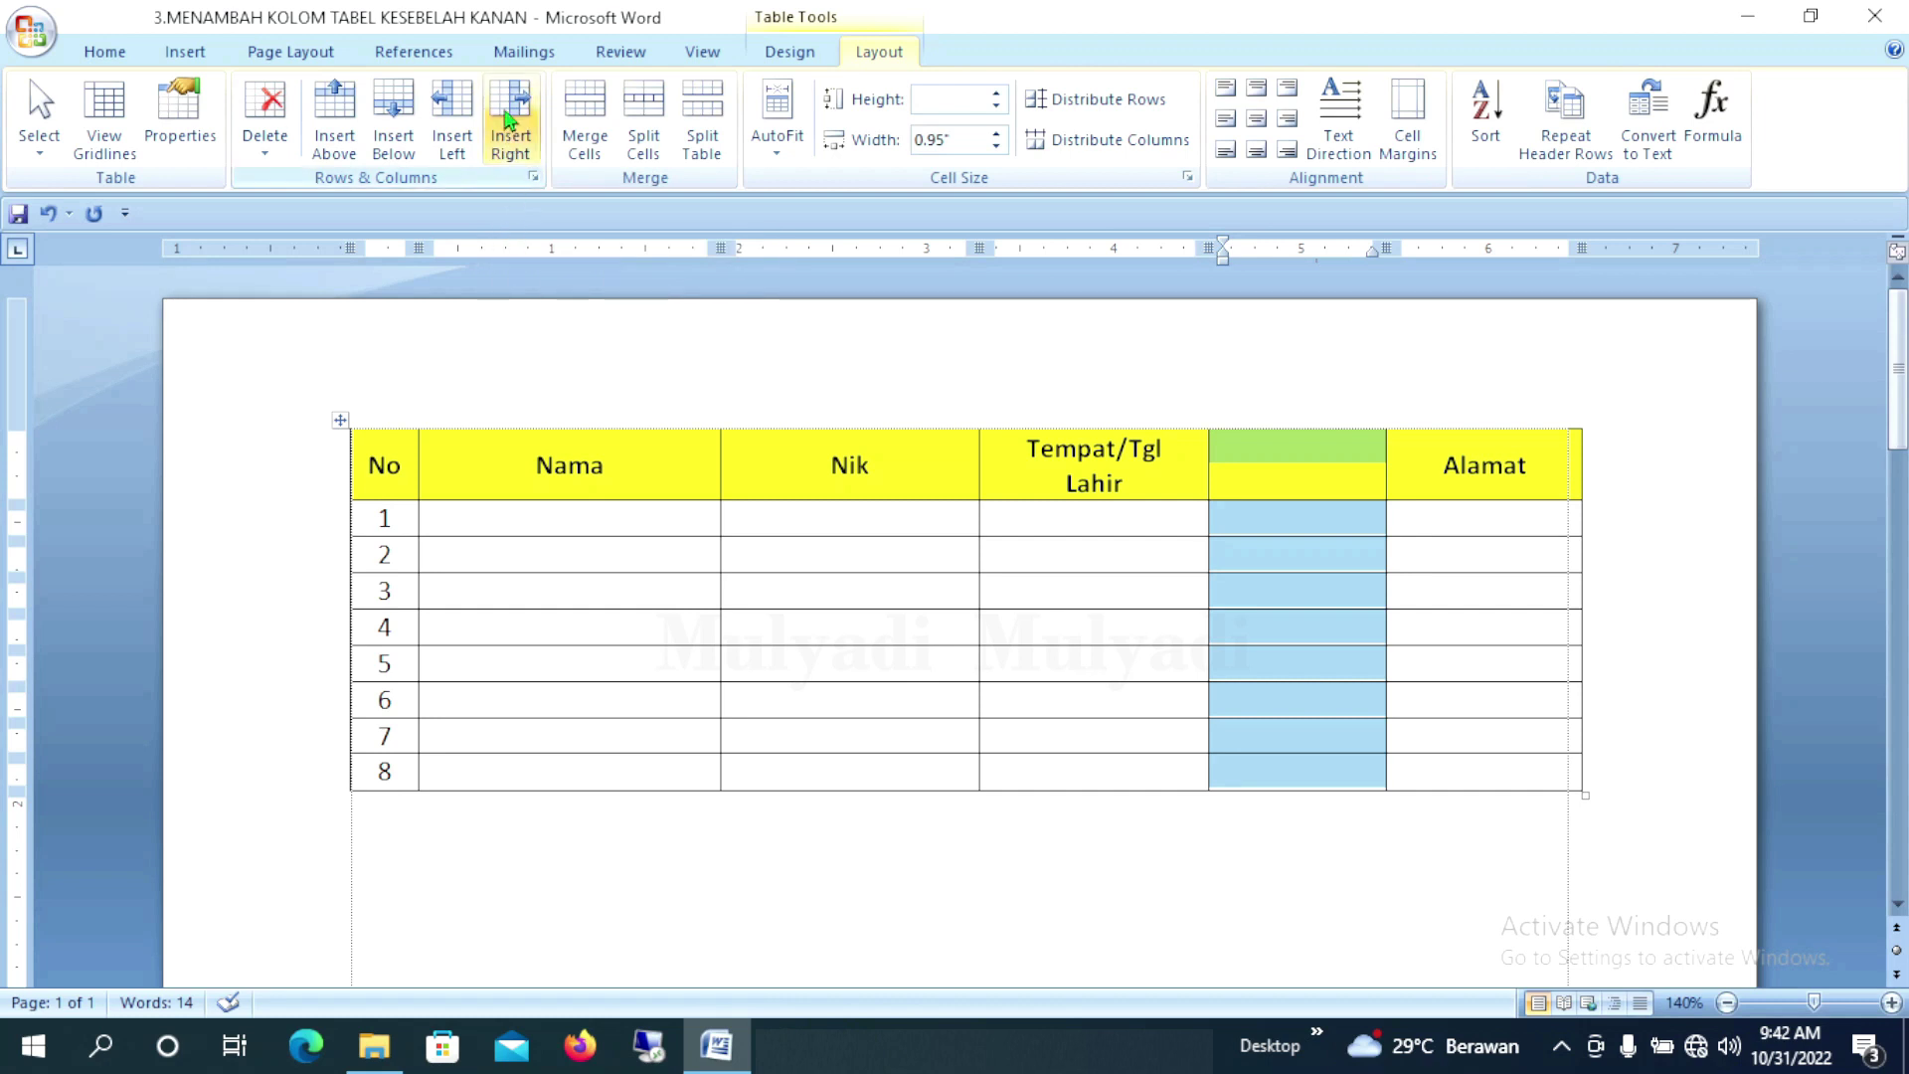
pyautogui.click(509, 117)
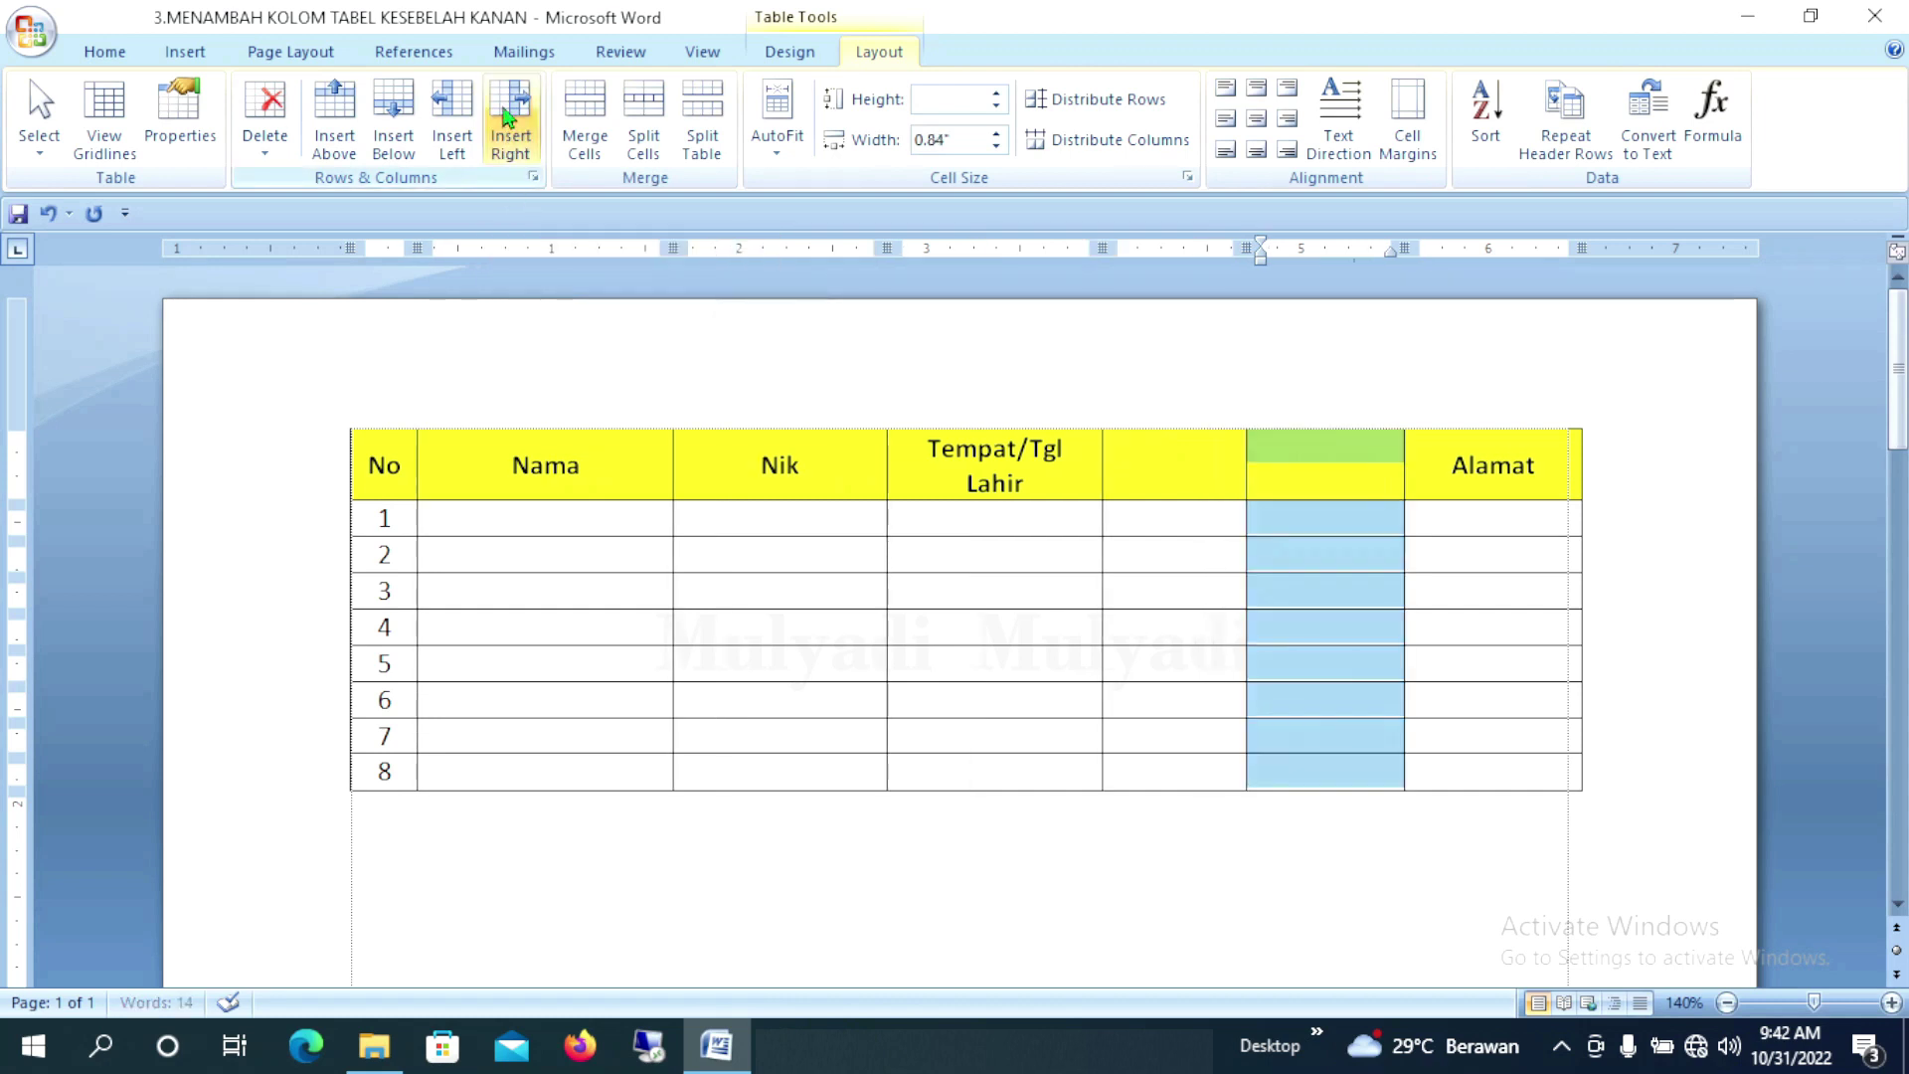
pyautogui.click(510, 117)
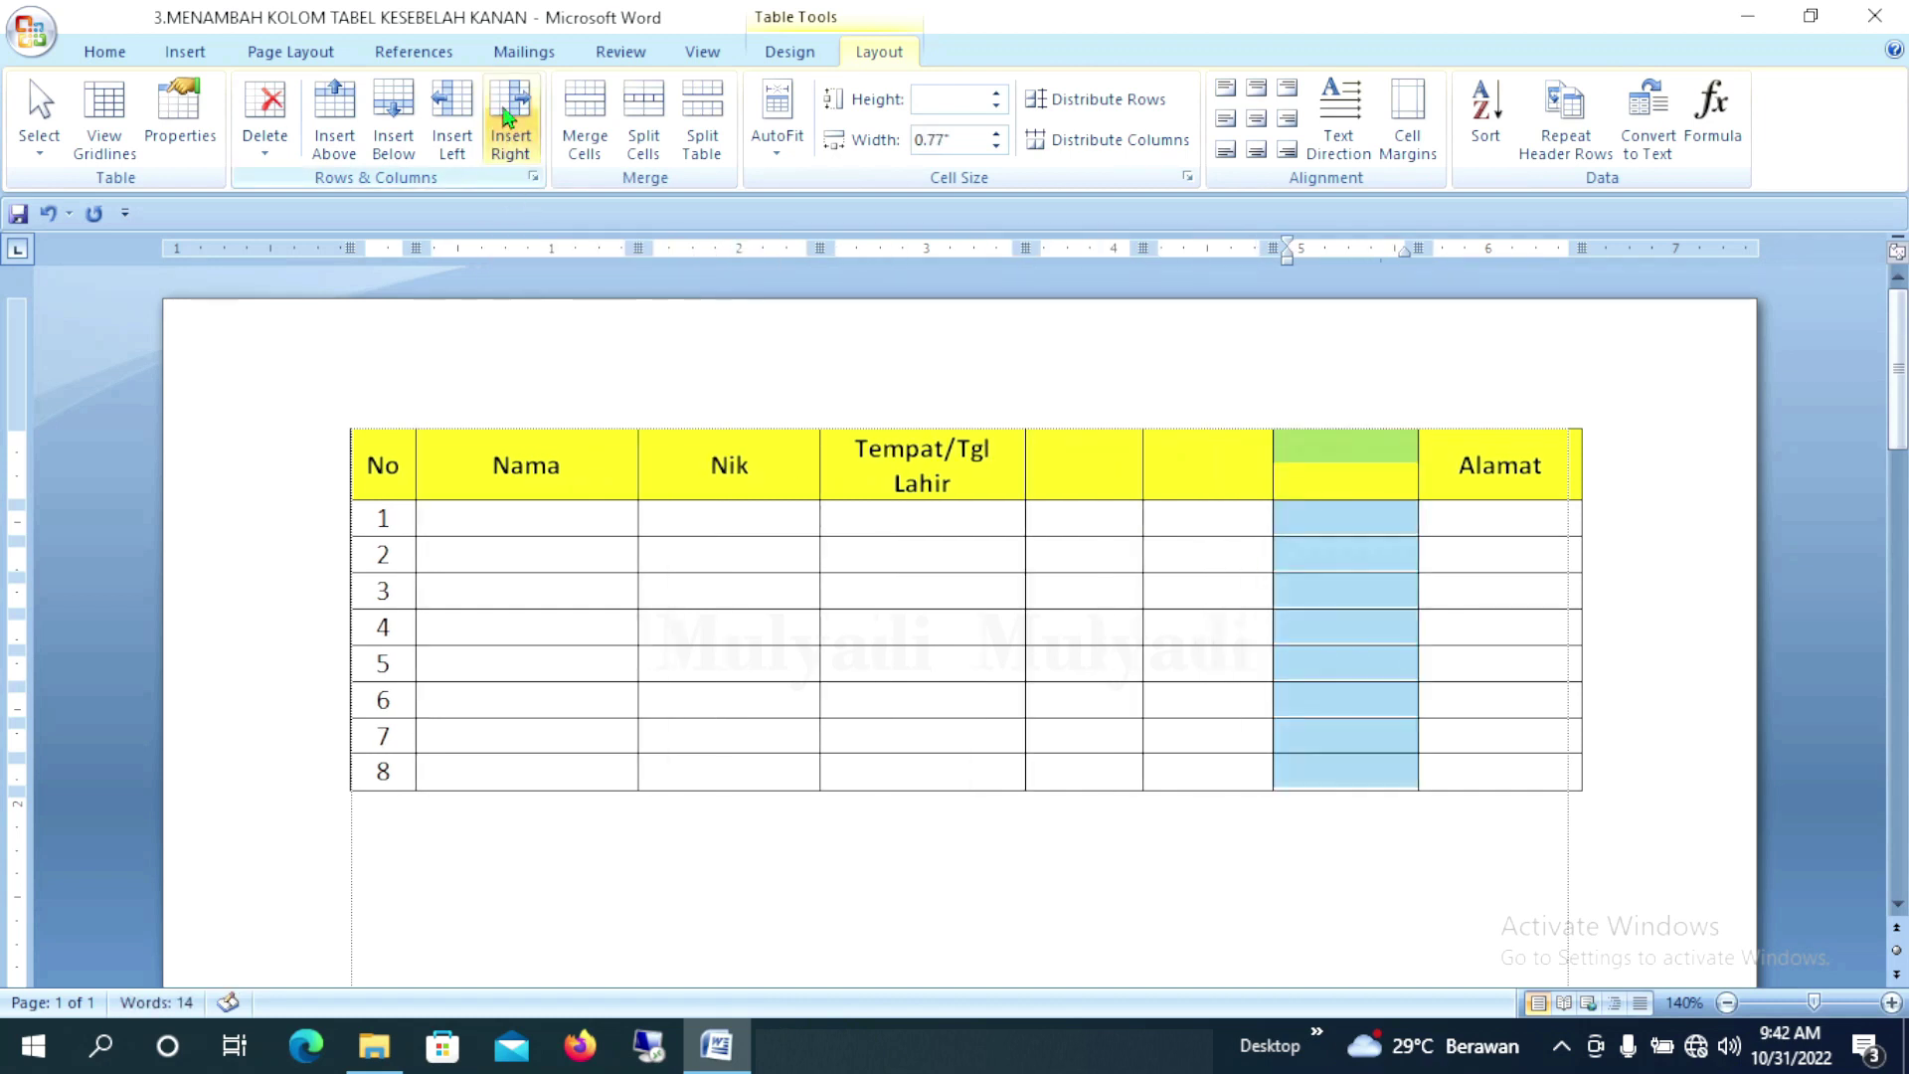
pyautogui.moveTo(1201, 472)
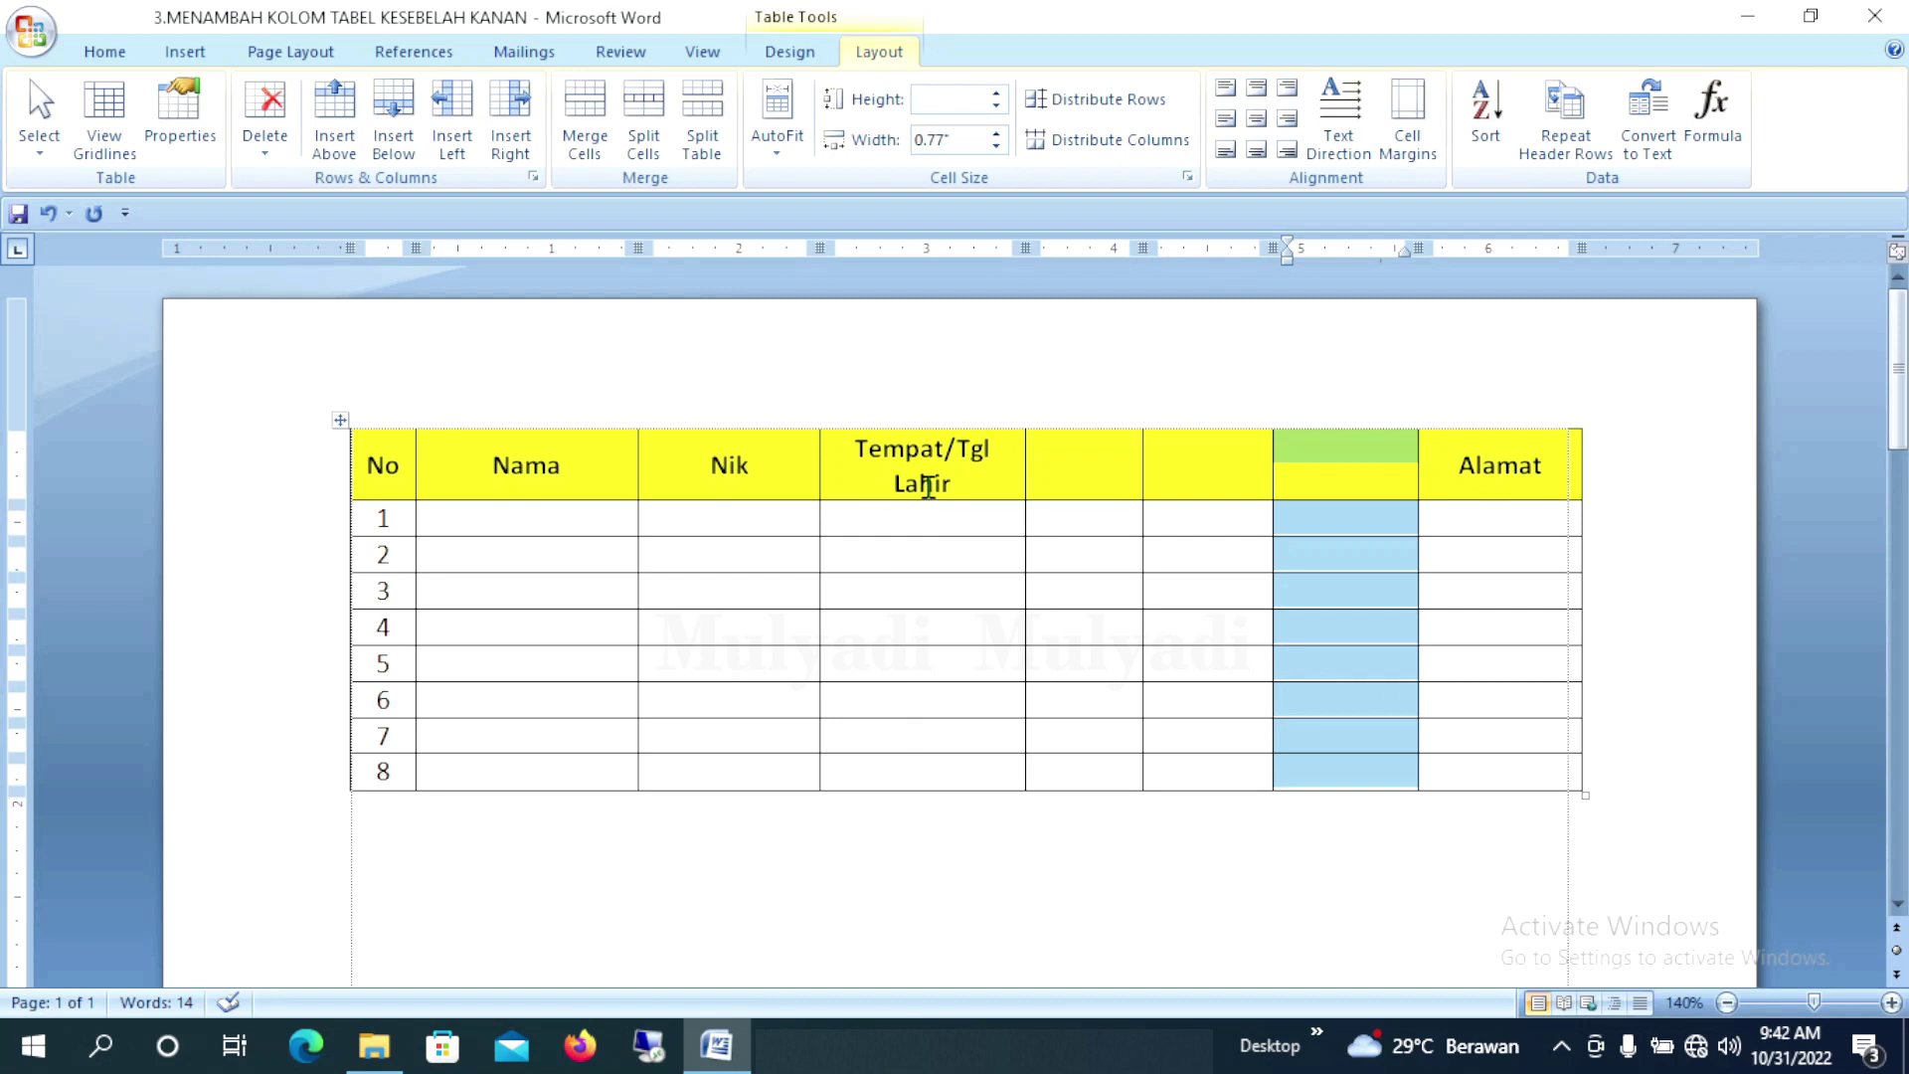
pyautogui.click(1091, 661)
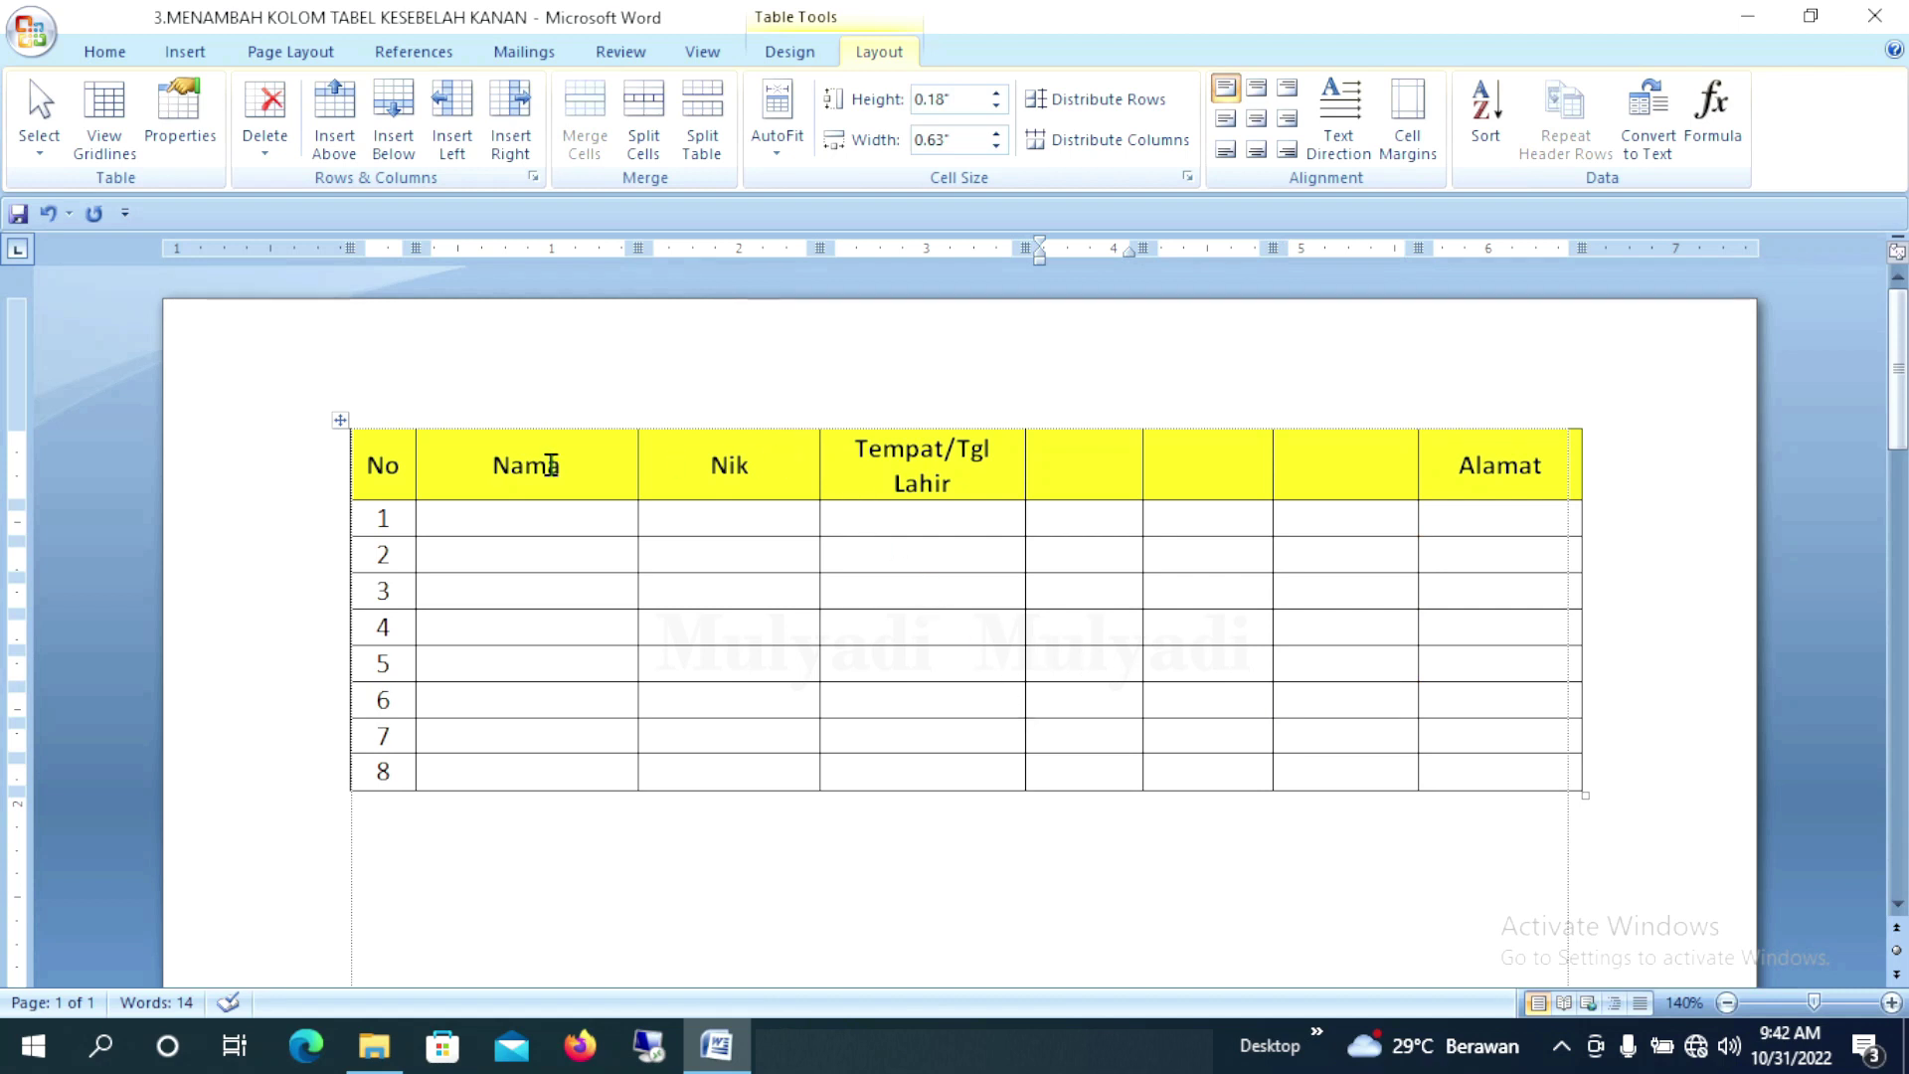
# Select the Tempat/Tgl Lahir column and insert four empty columns to its left, after Nik
pyautogui.click(827, 457)
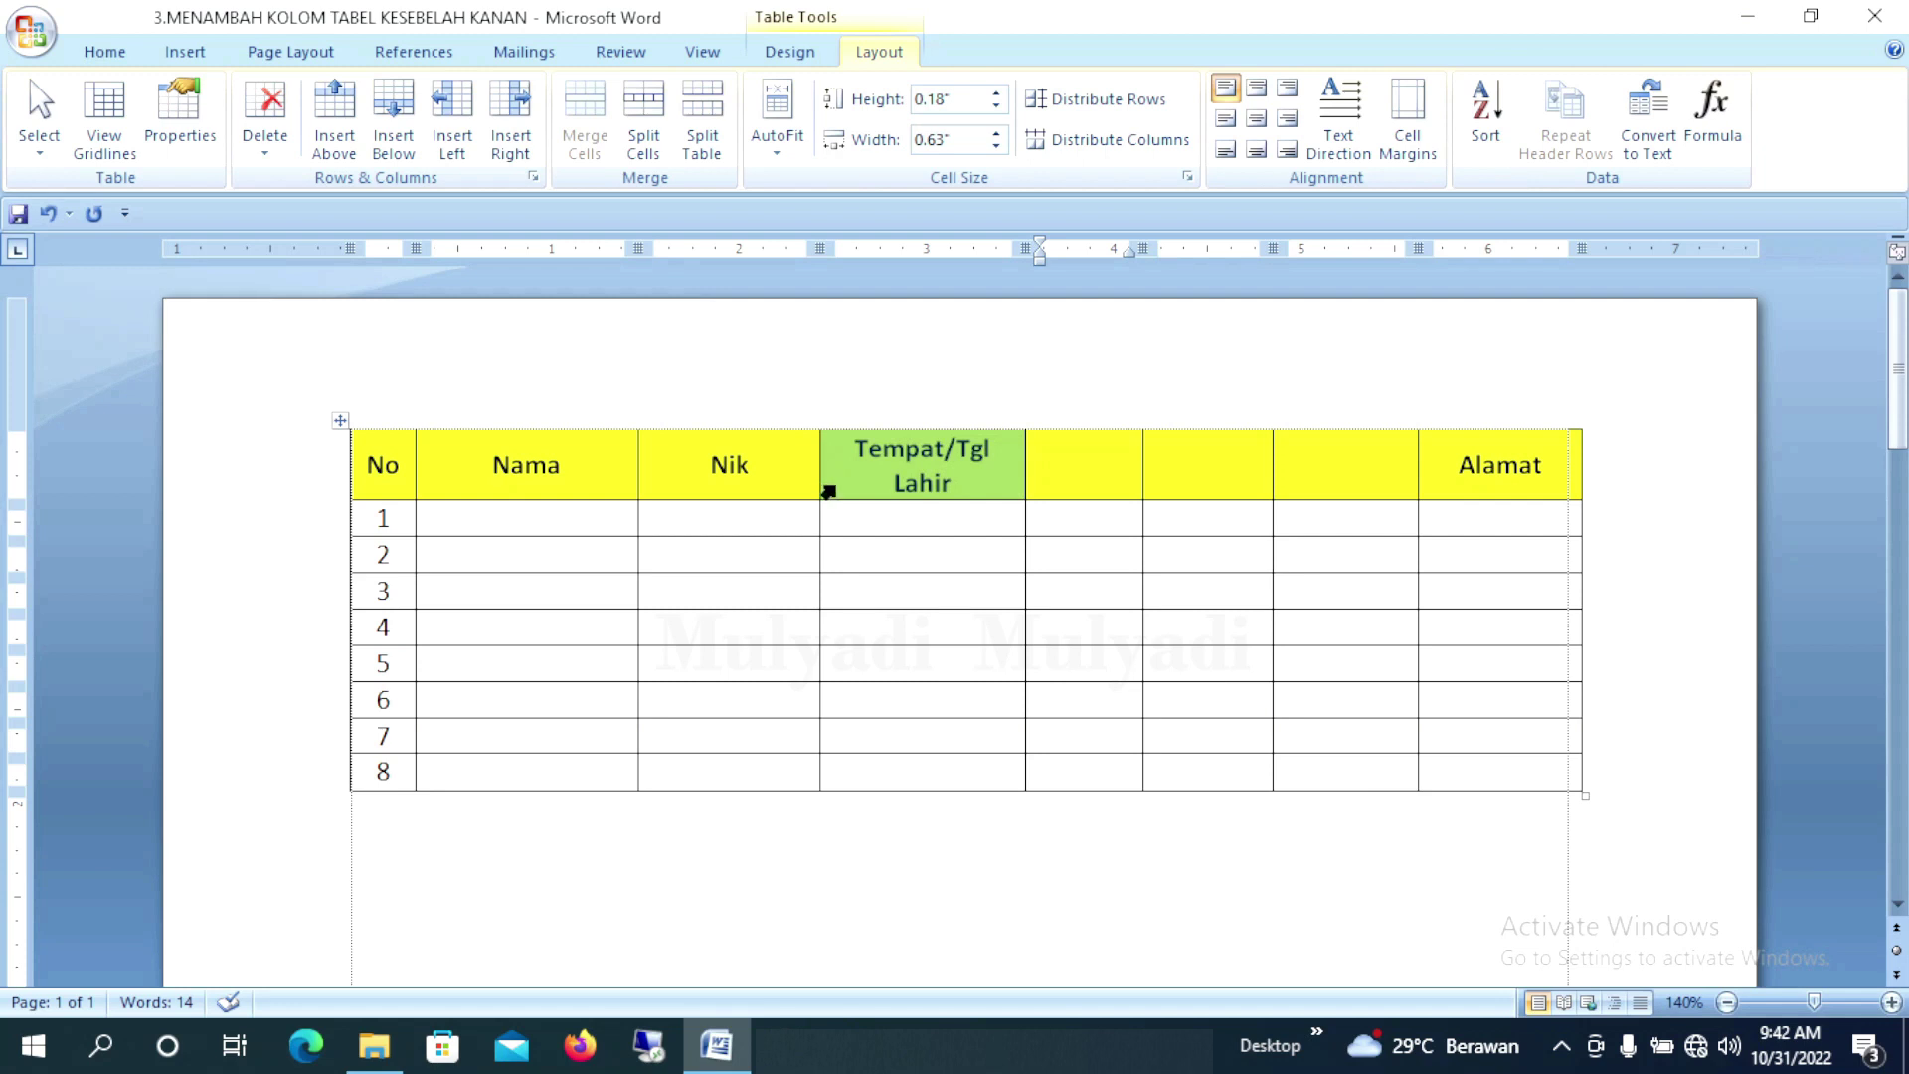
pyautogui.moveTo(827, 490); pyautogui.dragTo(844, 779)
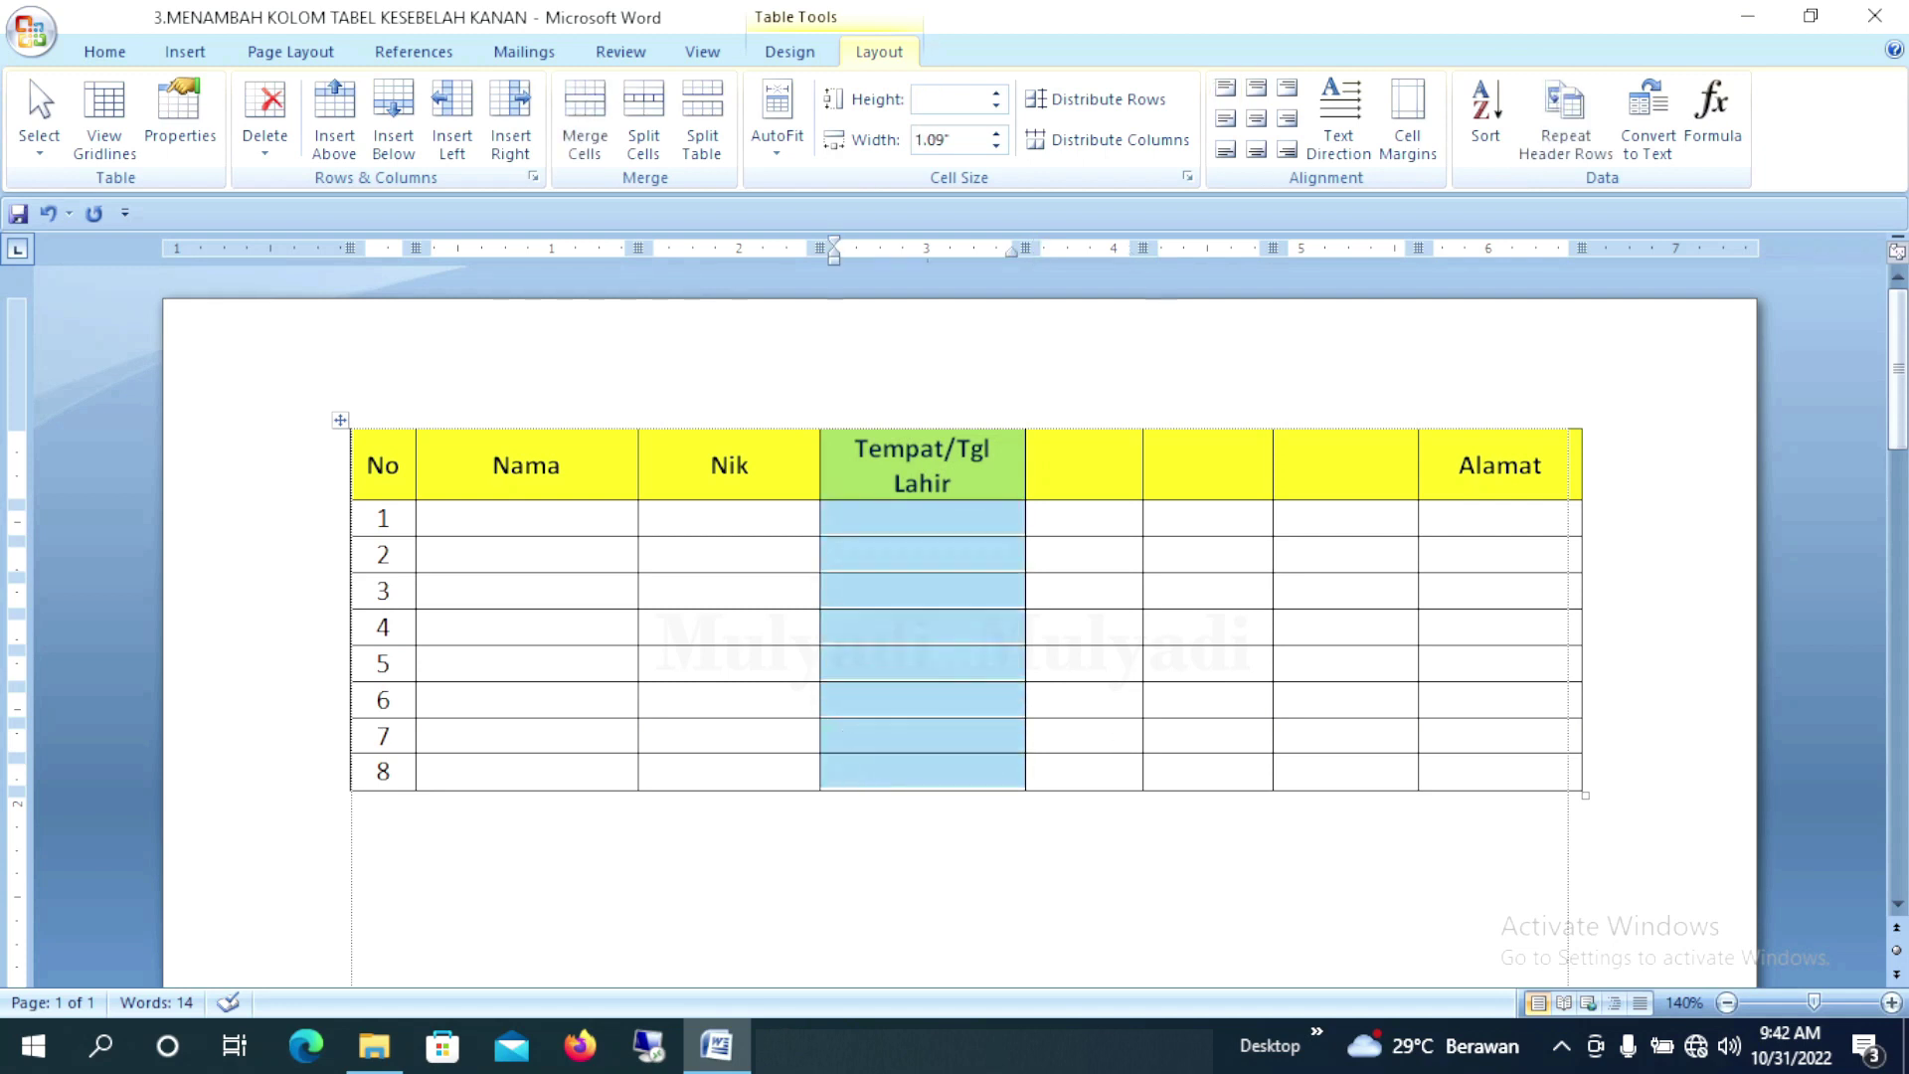
pyautogui.click(844, 808)
pyautogui.moveTo(827, 460); pyautogui.dragTo(845, 779)
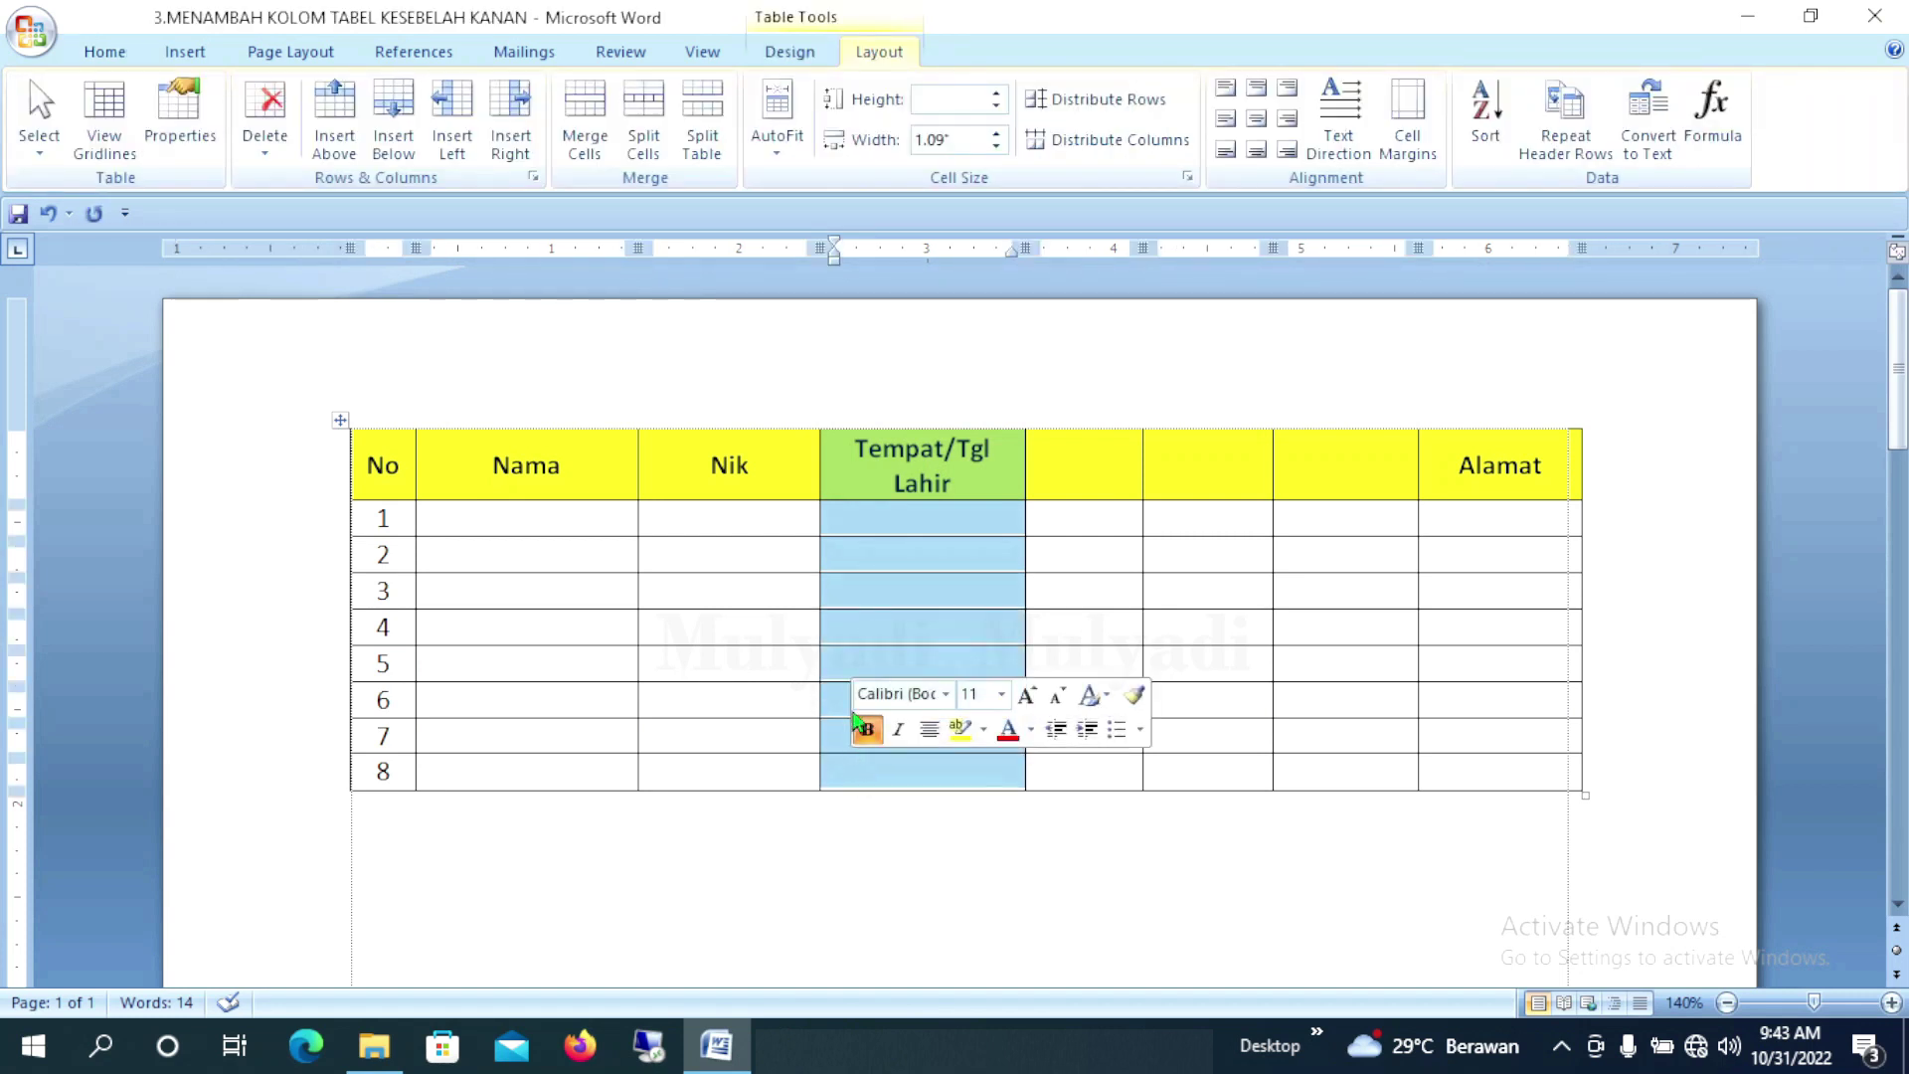
pyautogui.click(453, 119)
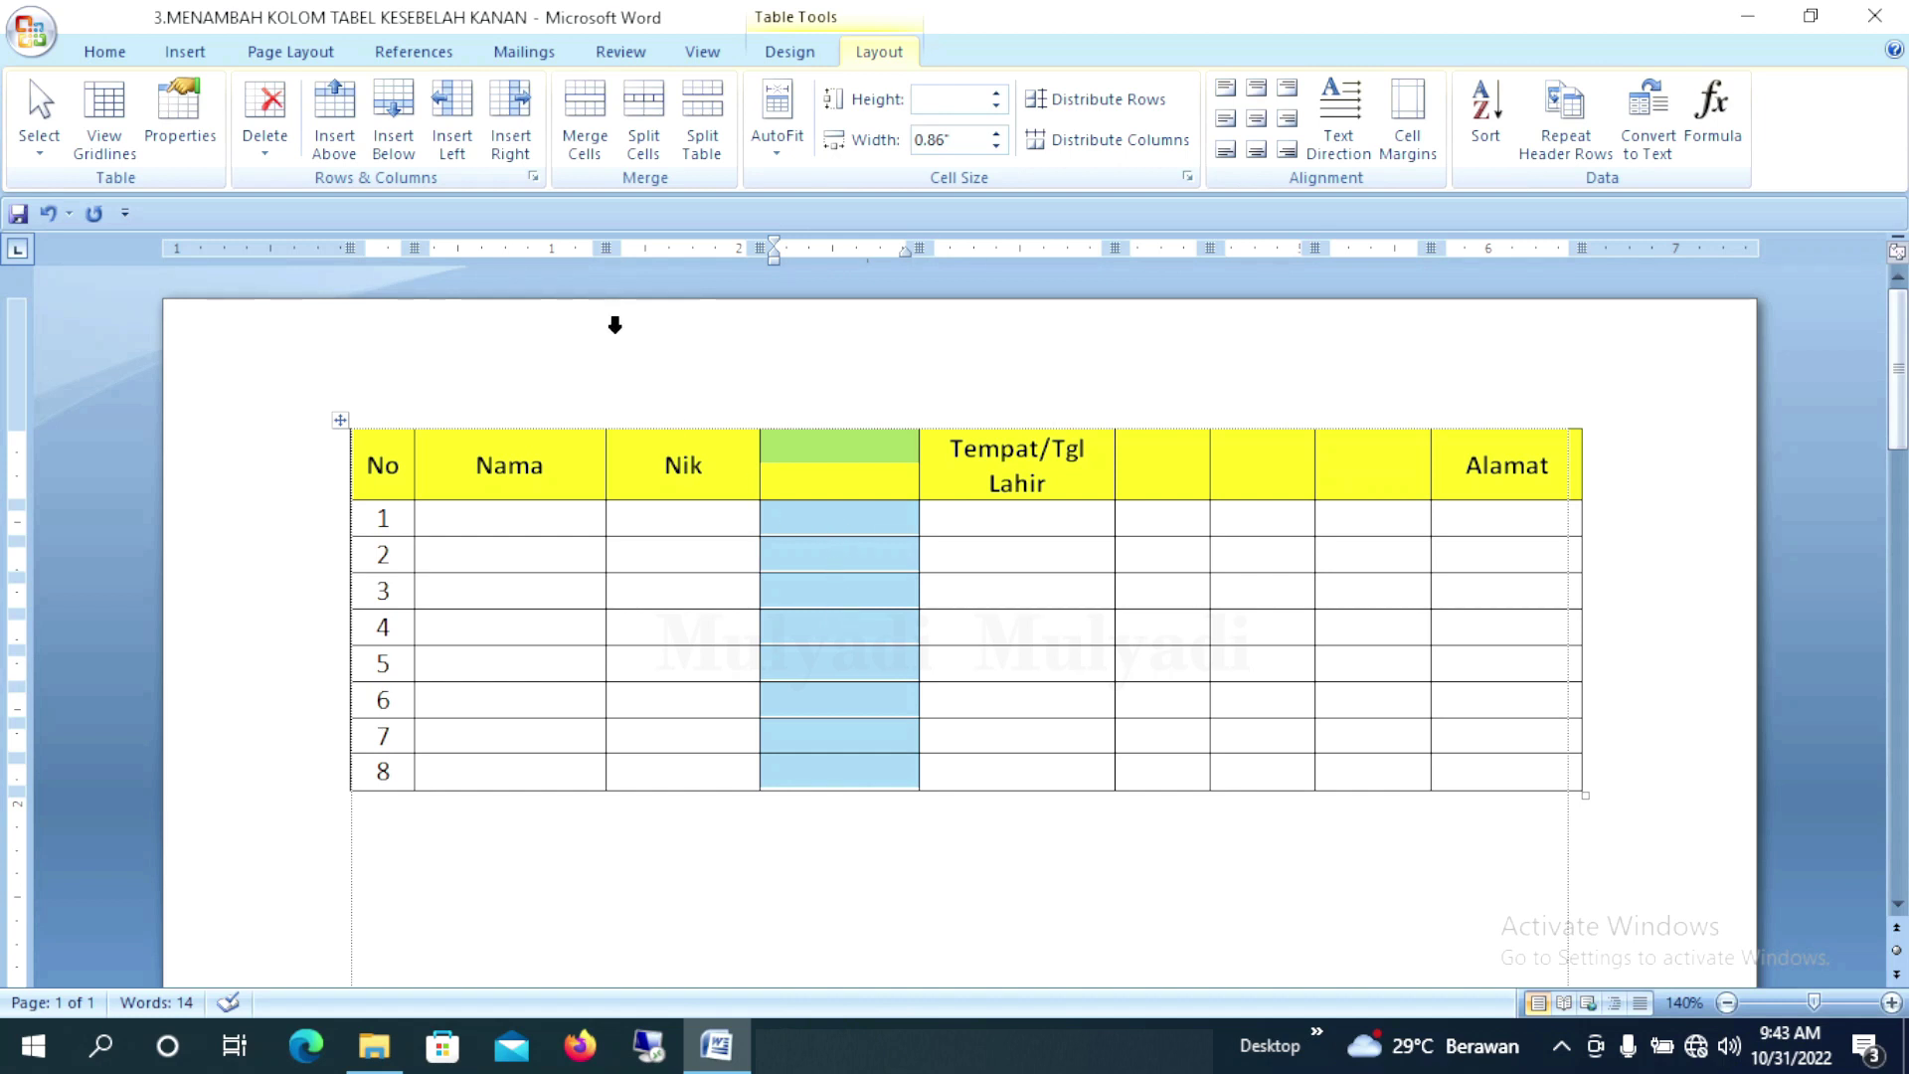
pyautogui.click(458, 100)
pyautogui.click(458, 99)
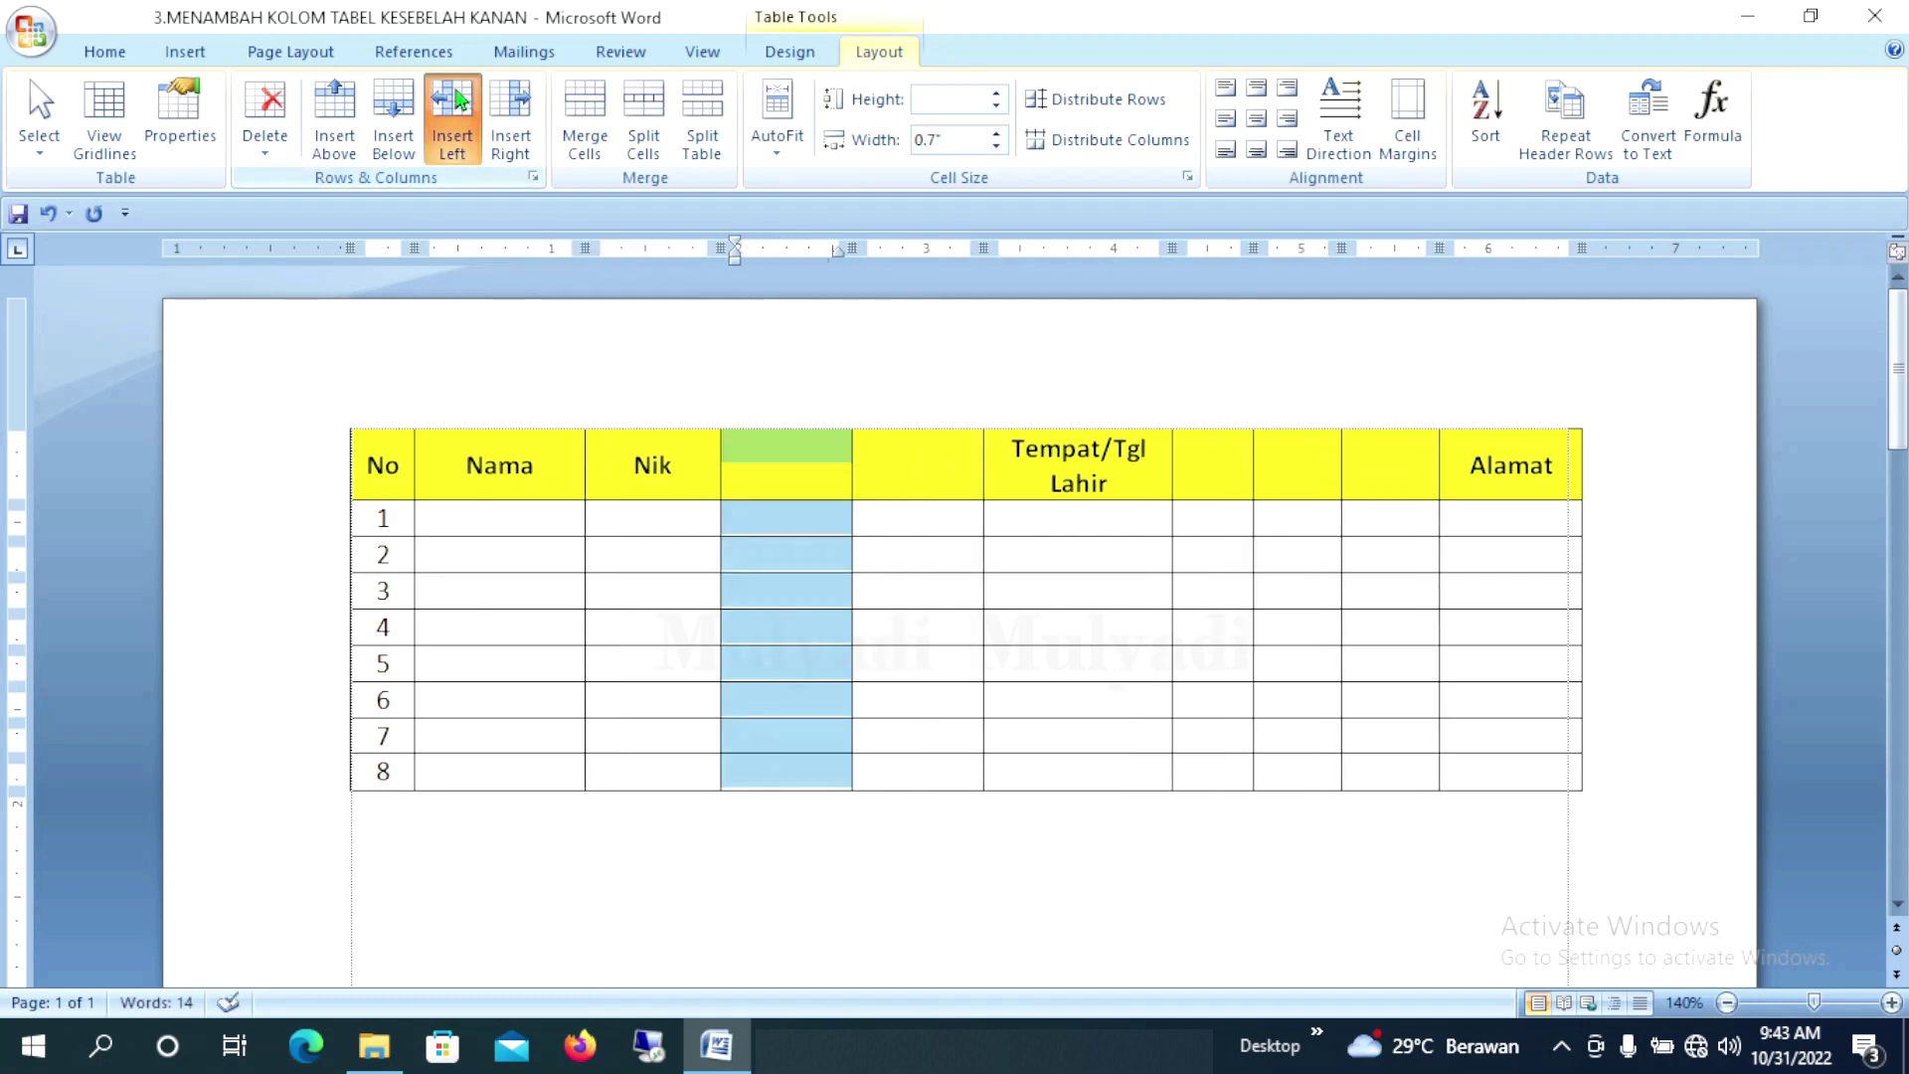
pyautogui.click(459, 100)
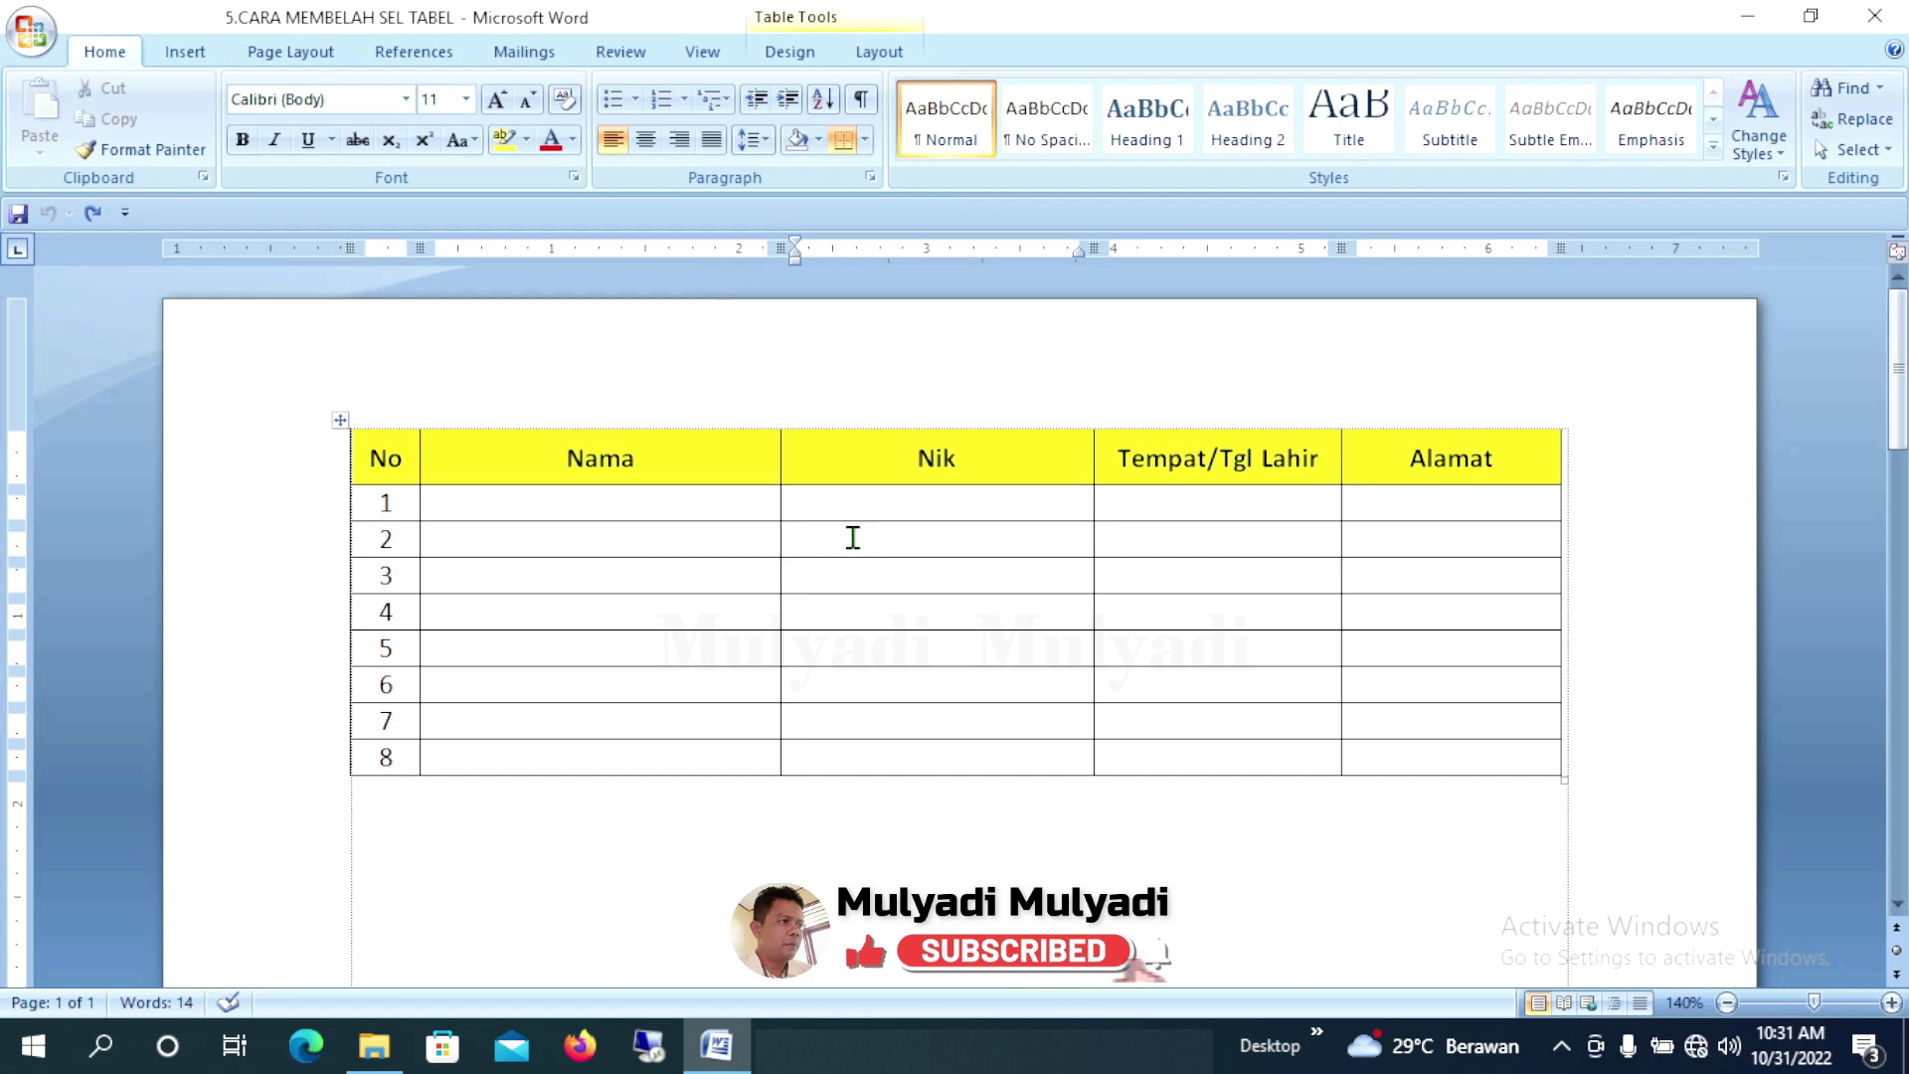
# Select the Nik header cell and bring up the table Layout commands
pyautogui.click(798, 461)
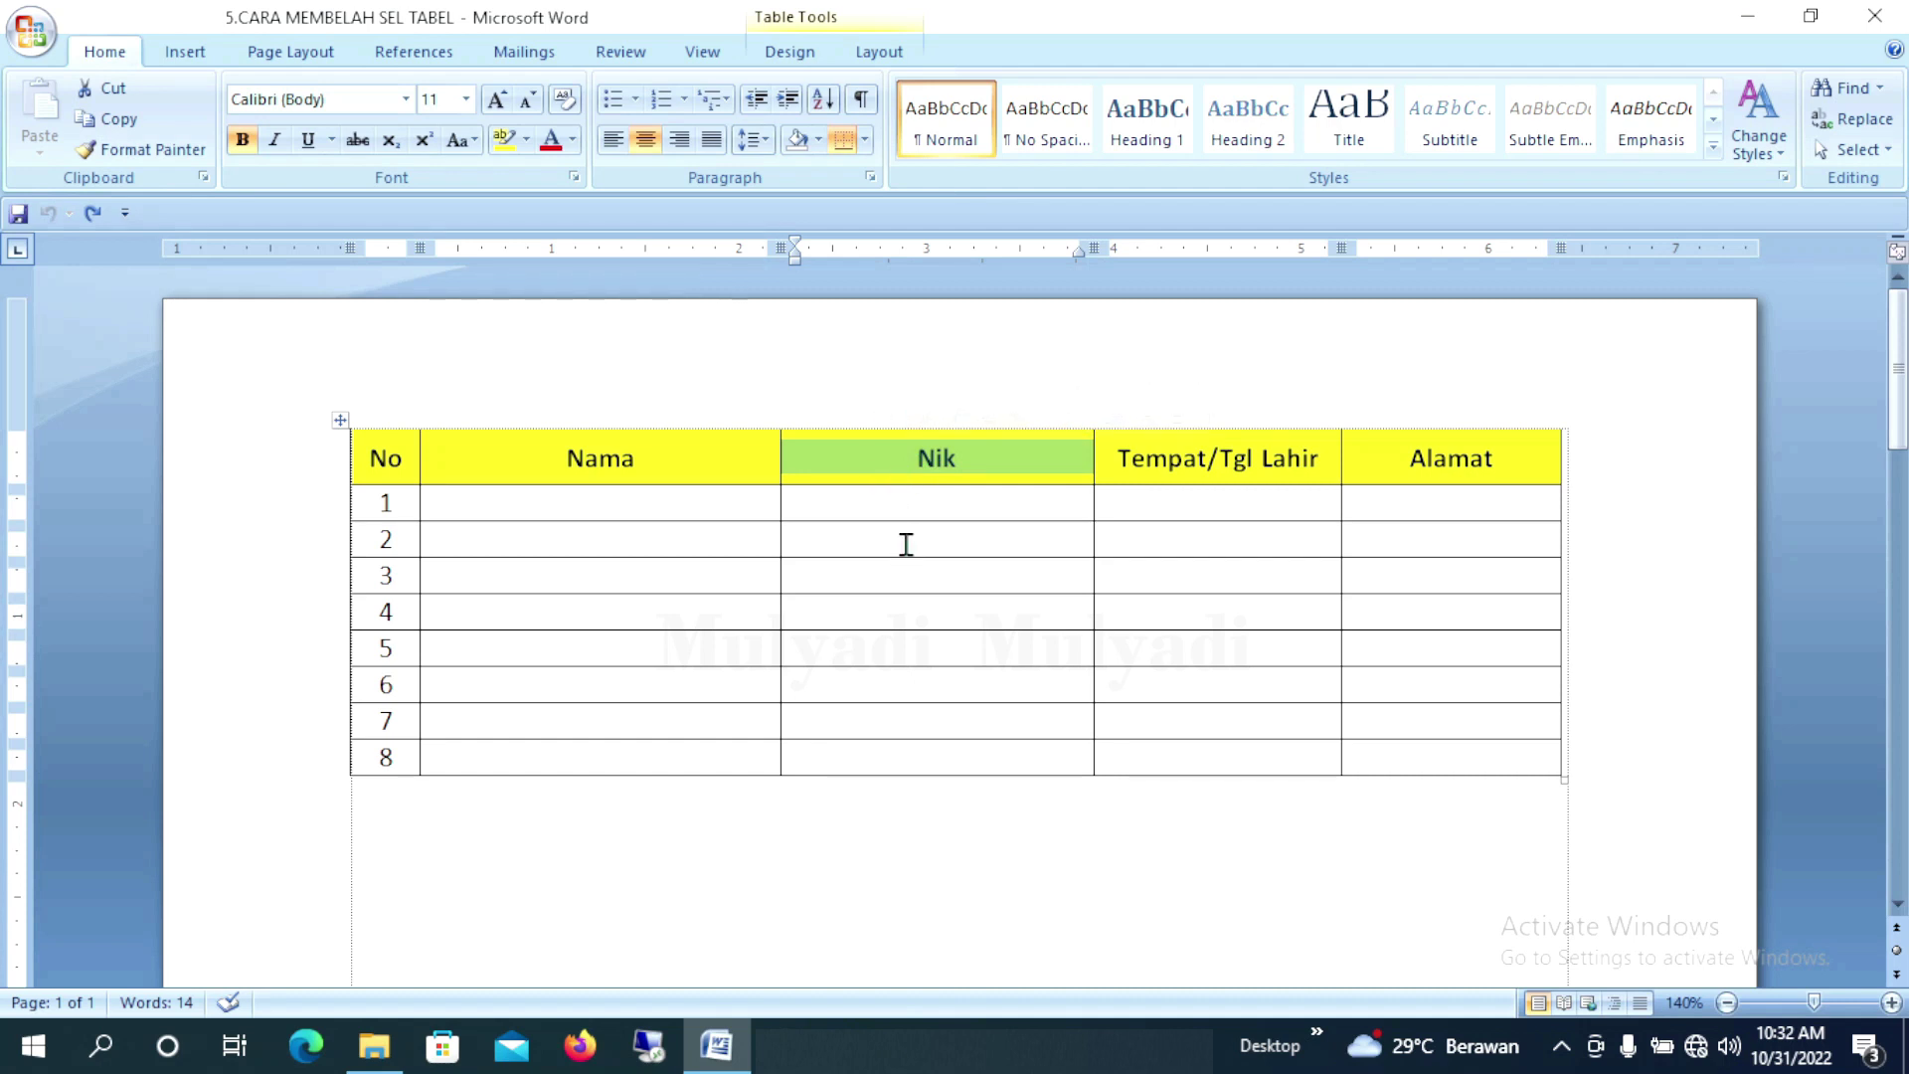
pyautogui.click(798, 537)
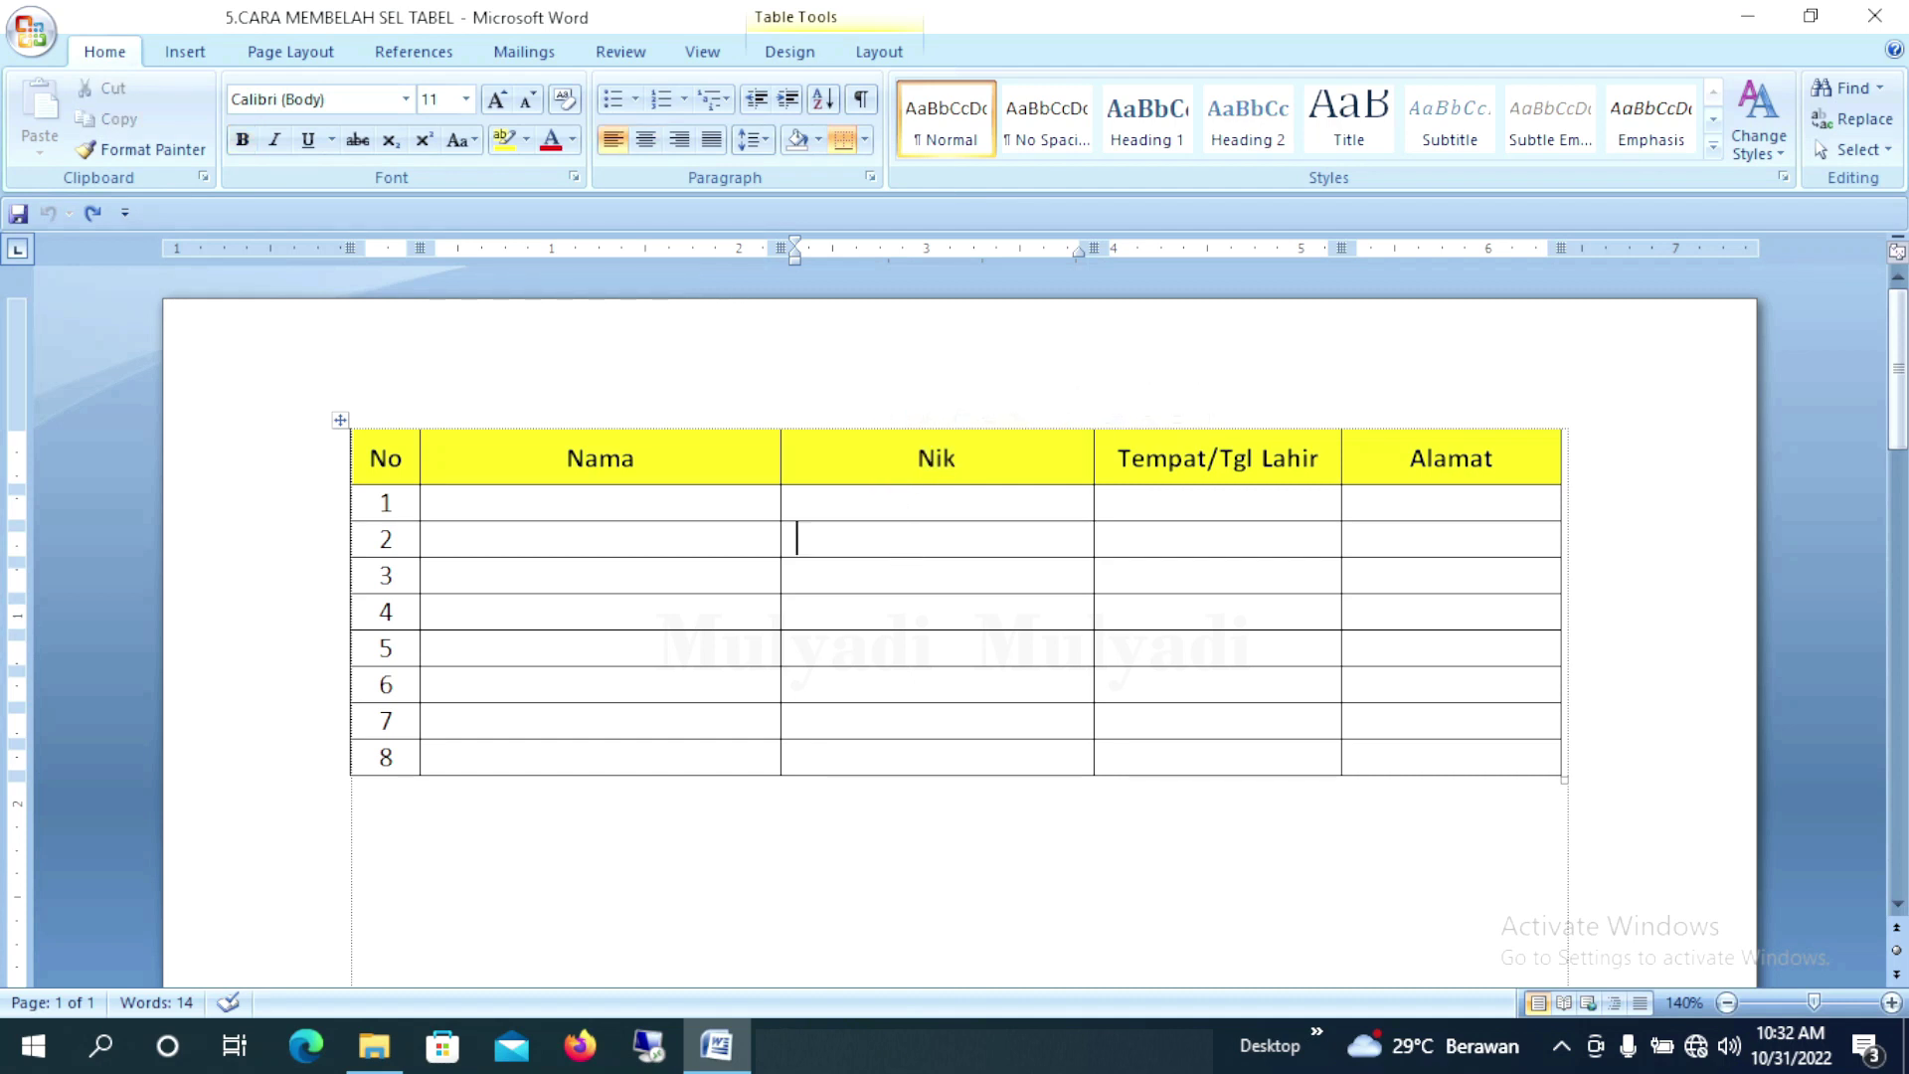
pyautogui.click(783, 464)
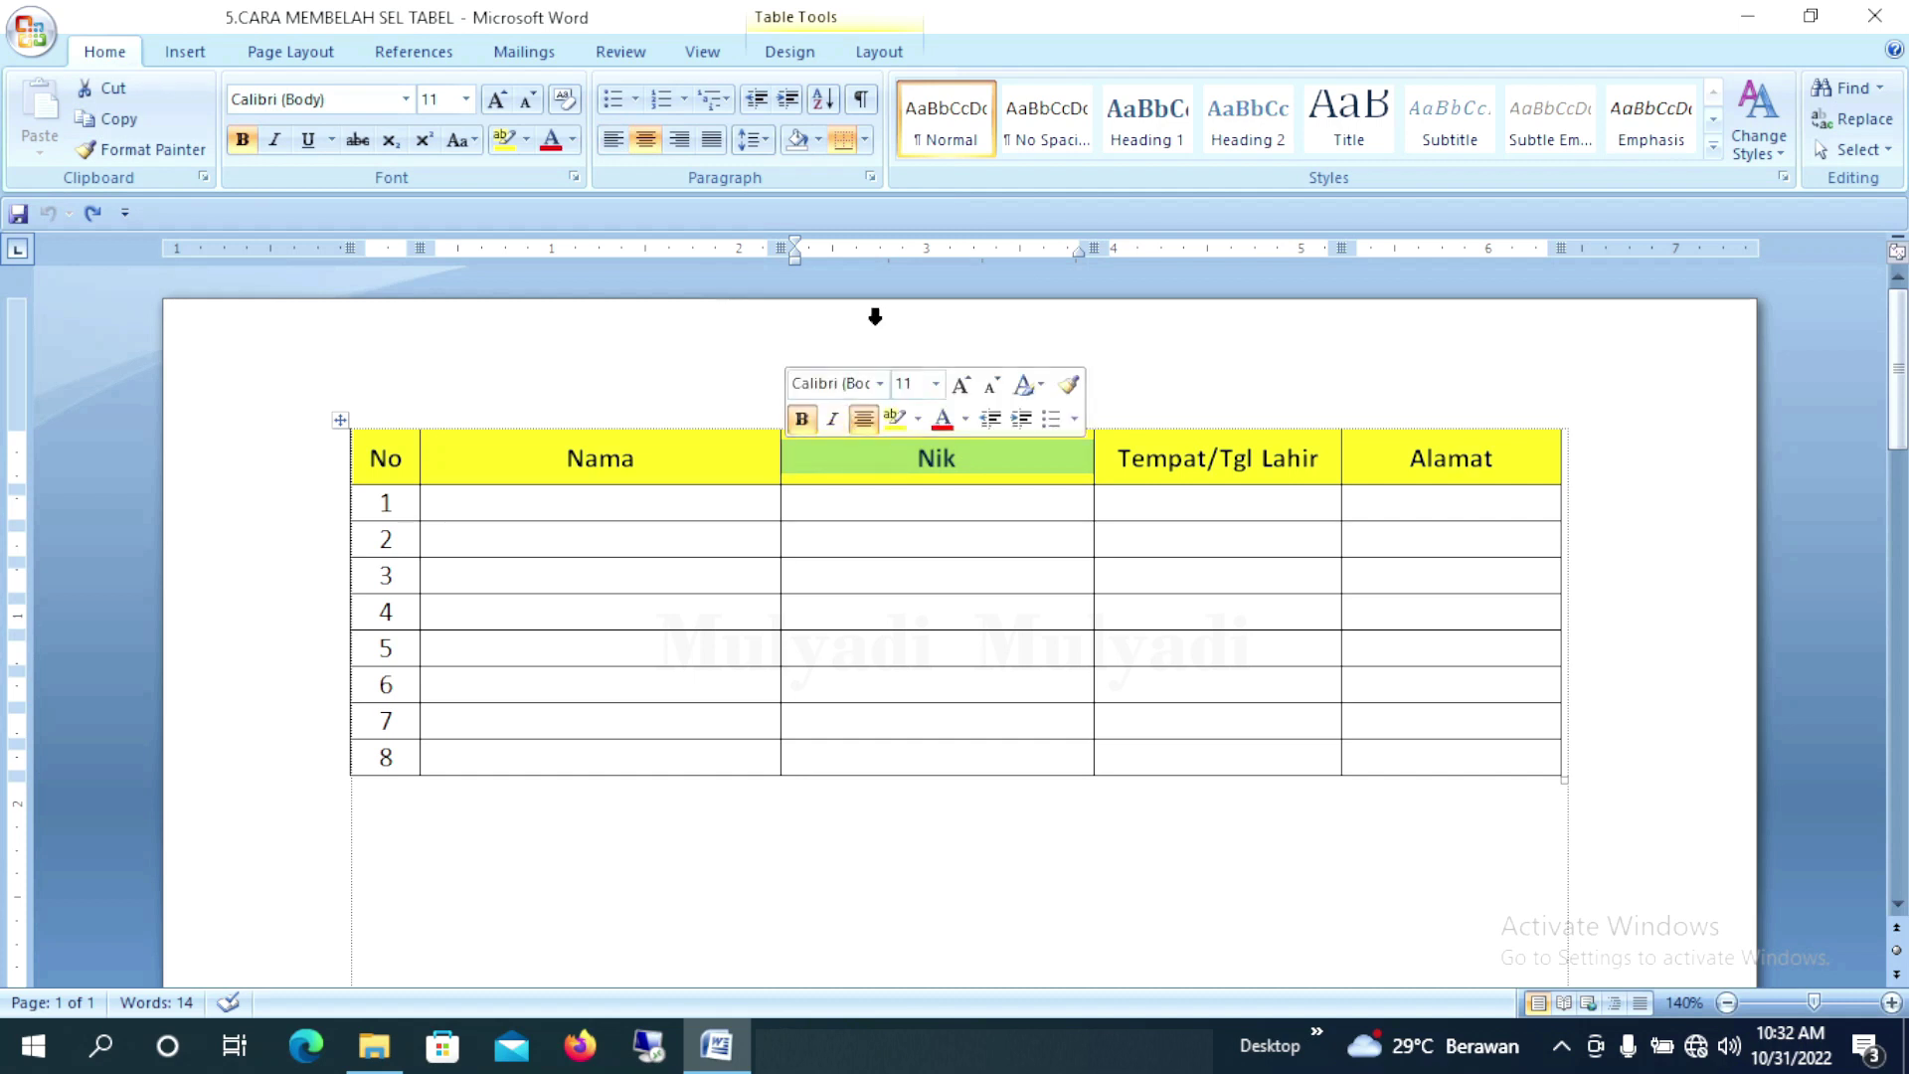
pyautogui.click(879, 54)
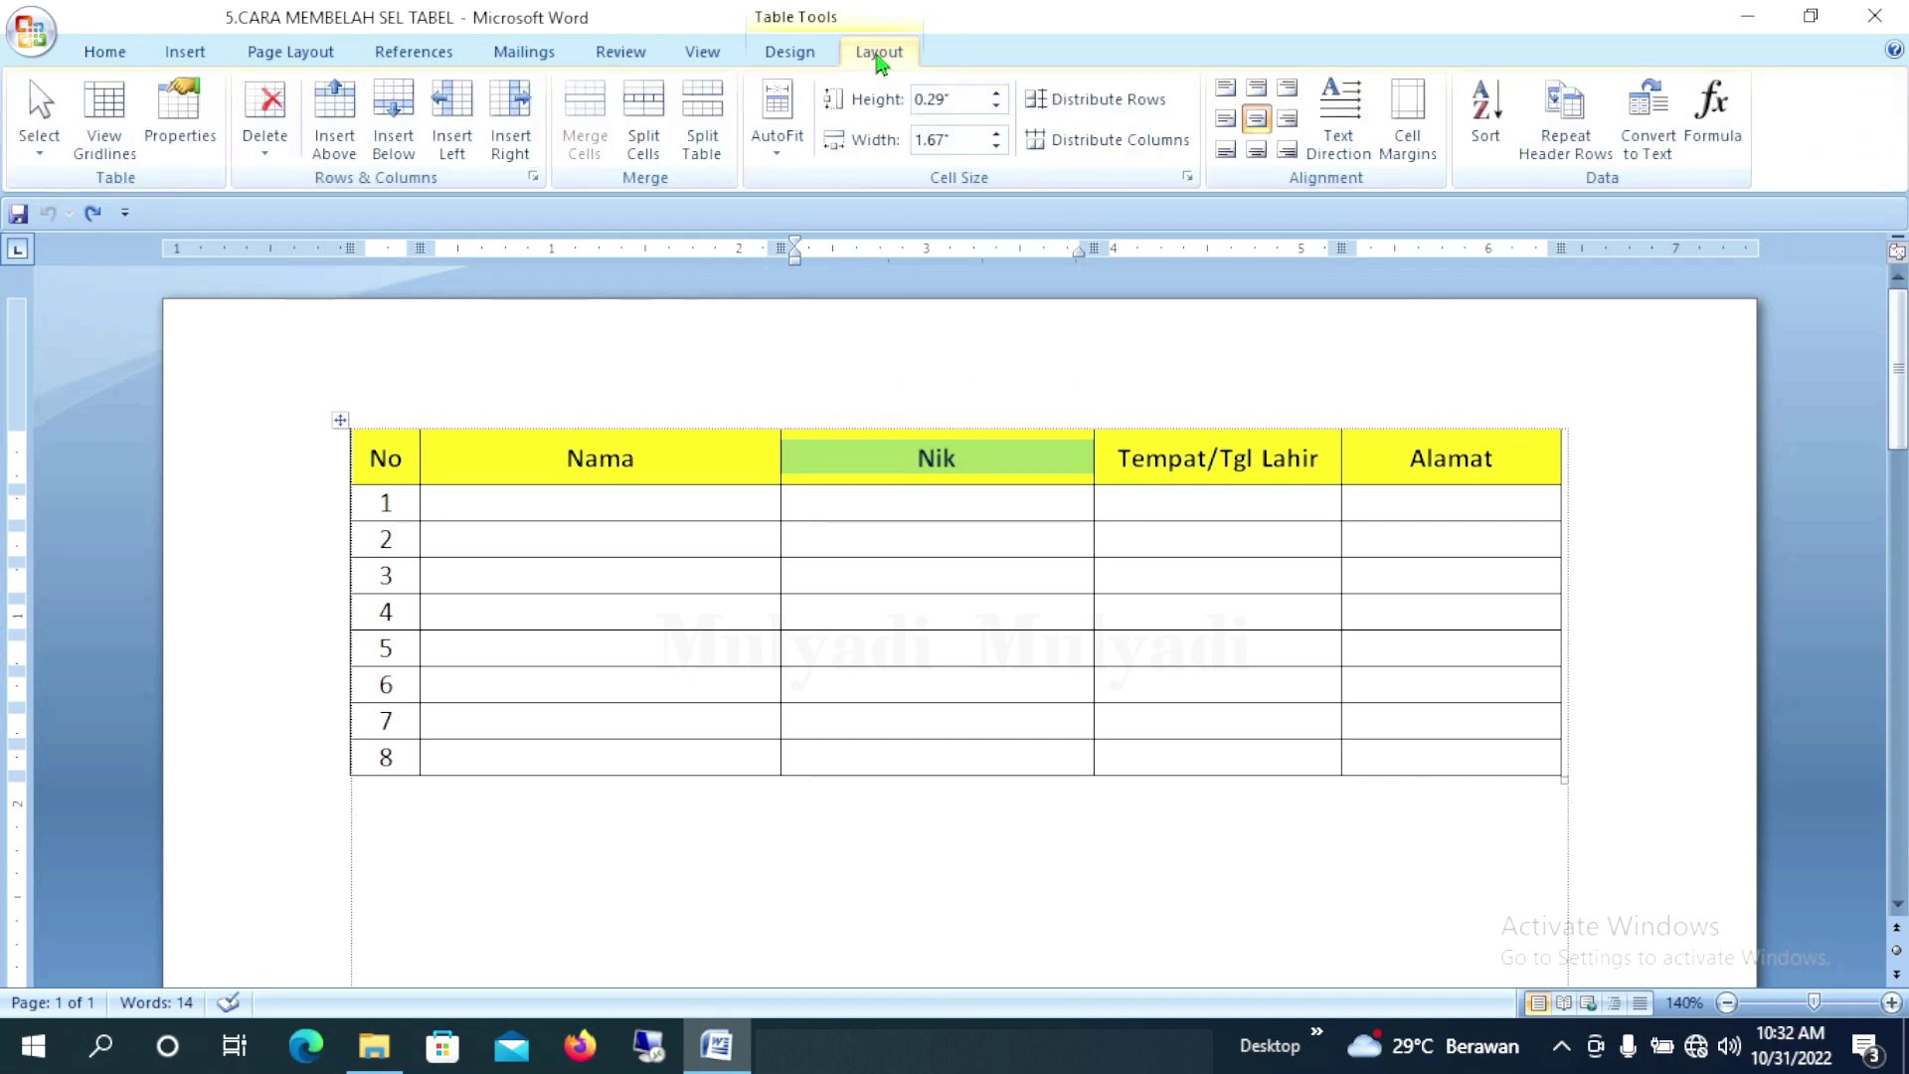
pyautogui.click(654, 111)
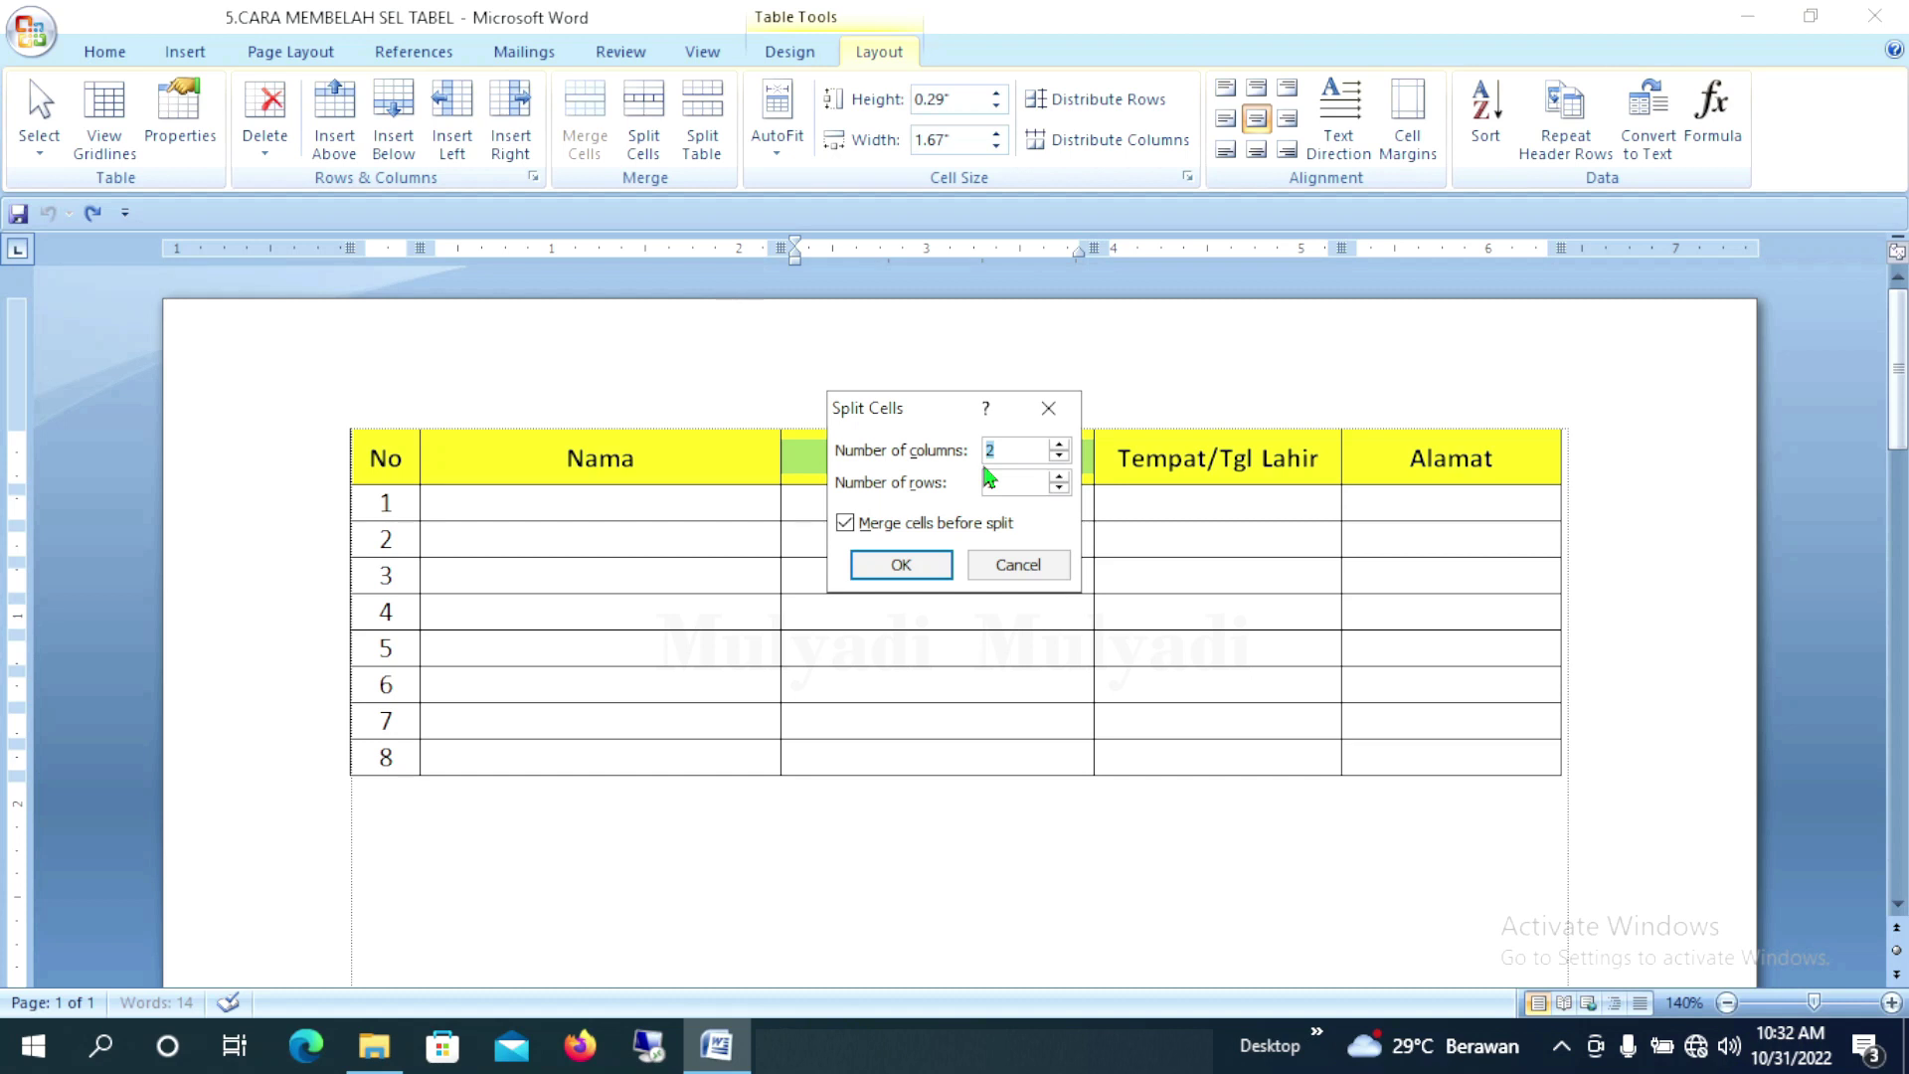
pyautogui.click(1060, 456)
pyautogui.click(930, 565)
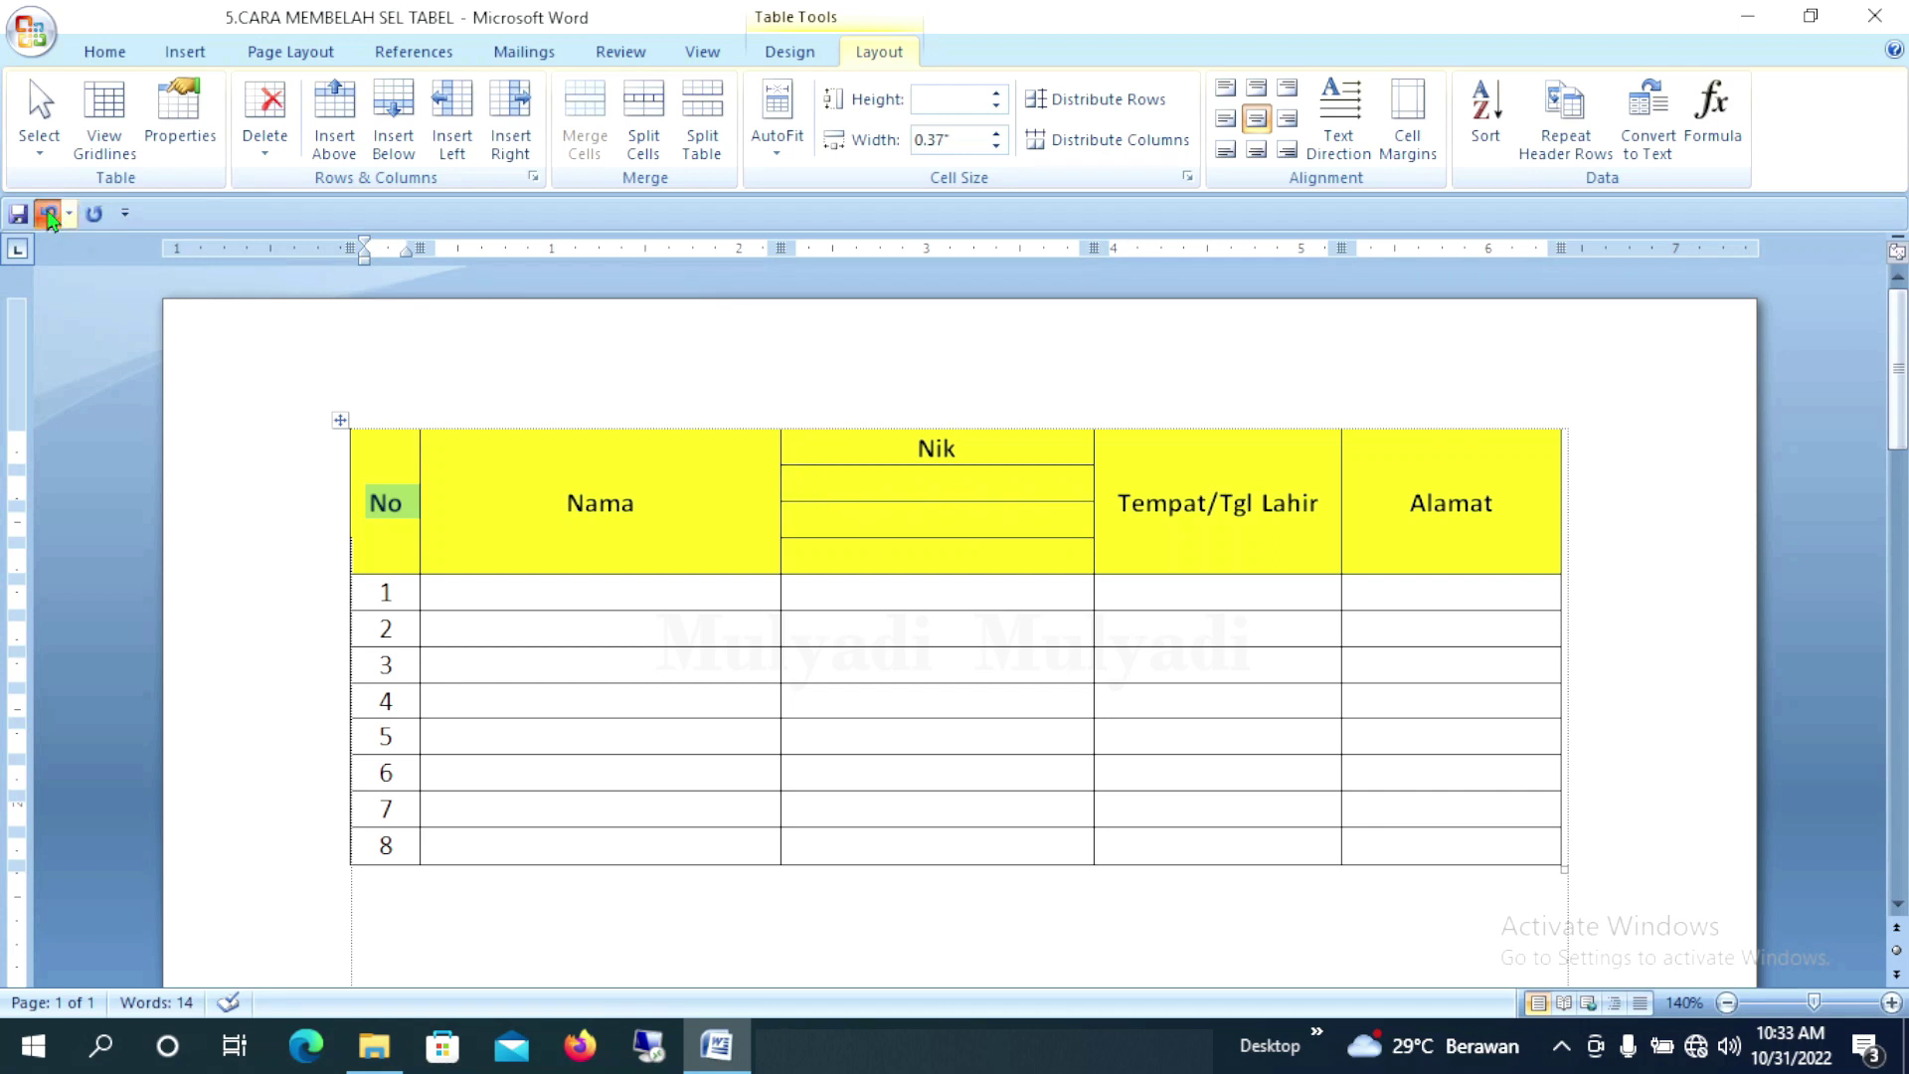
pyautogui.click(48, 213)
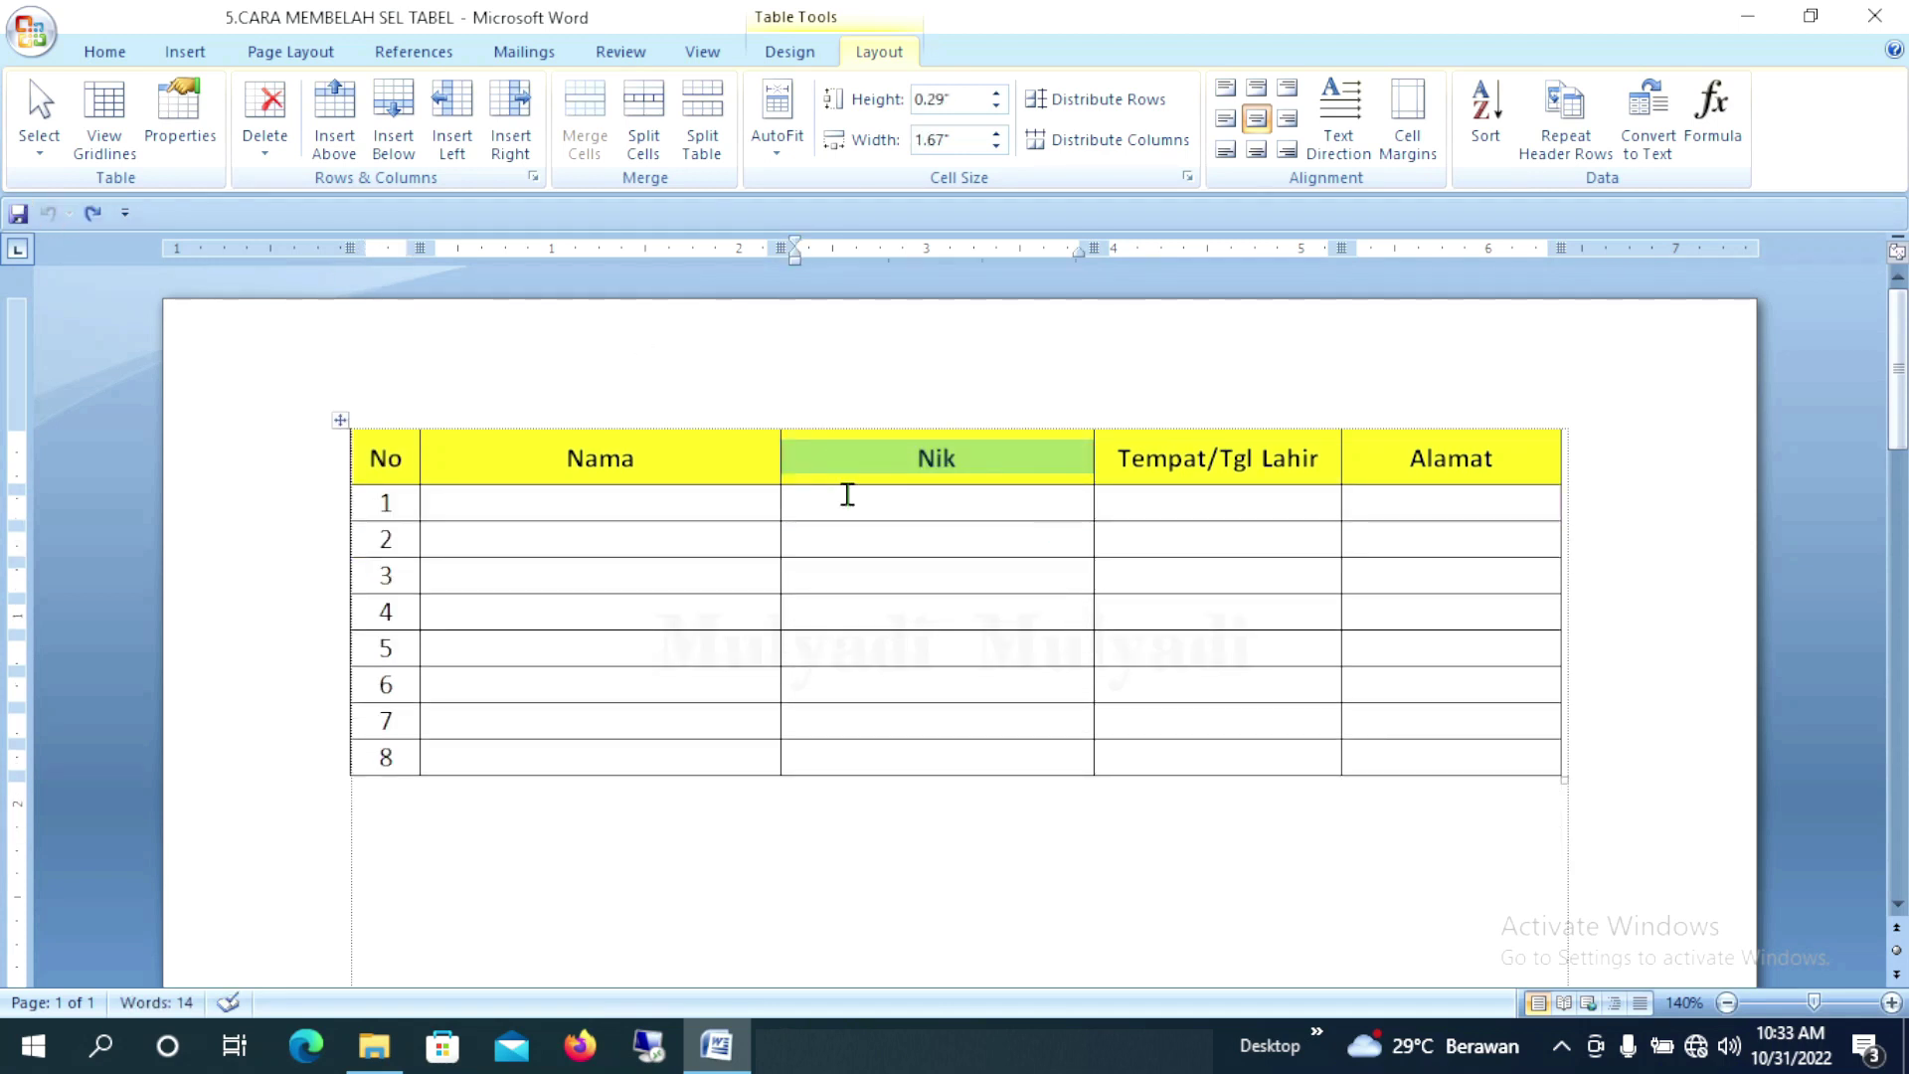
# Split the Nik header cell into 4 columns and 1 row
pyautogui.click(857, 549)
pyautogui.click(787, 456)
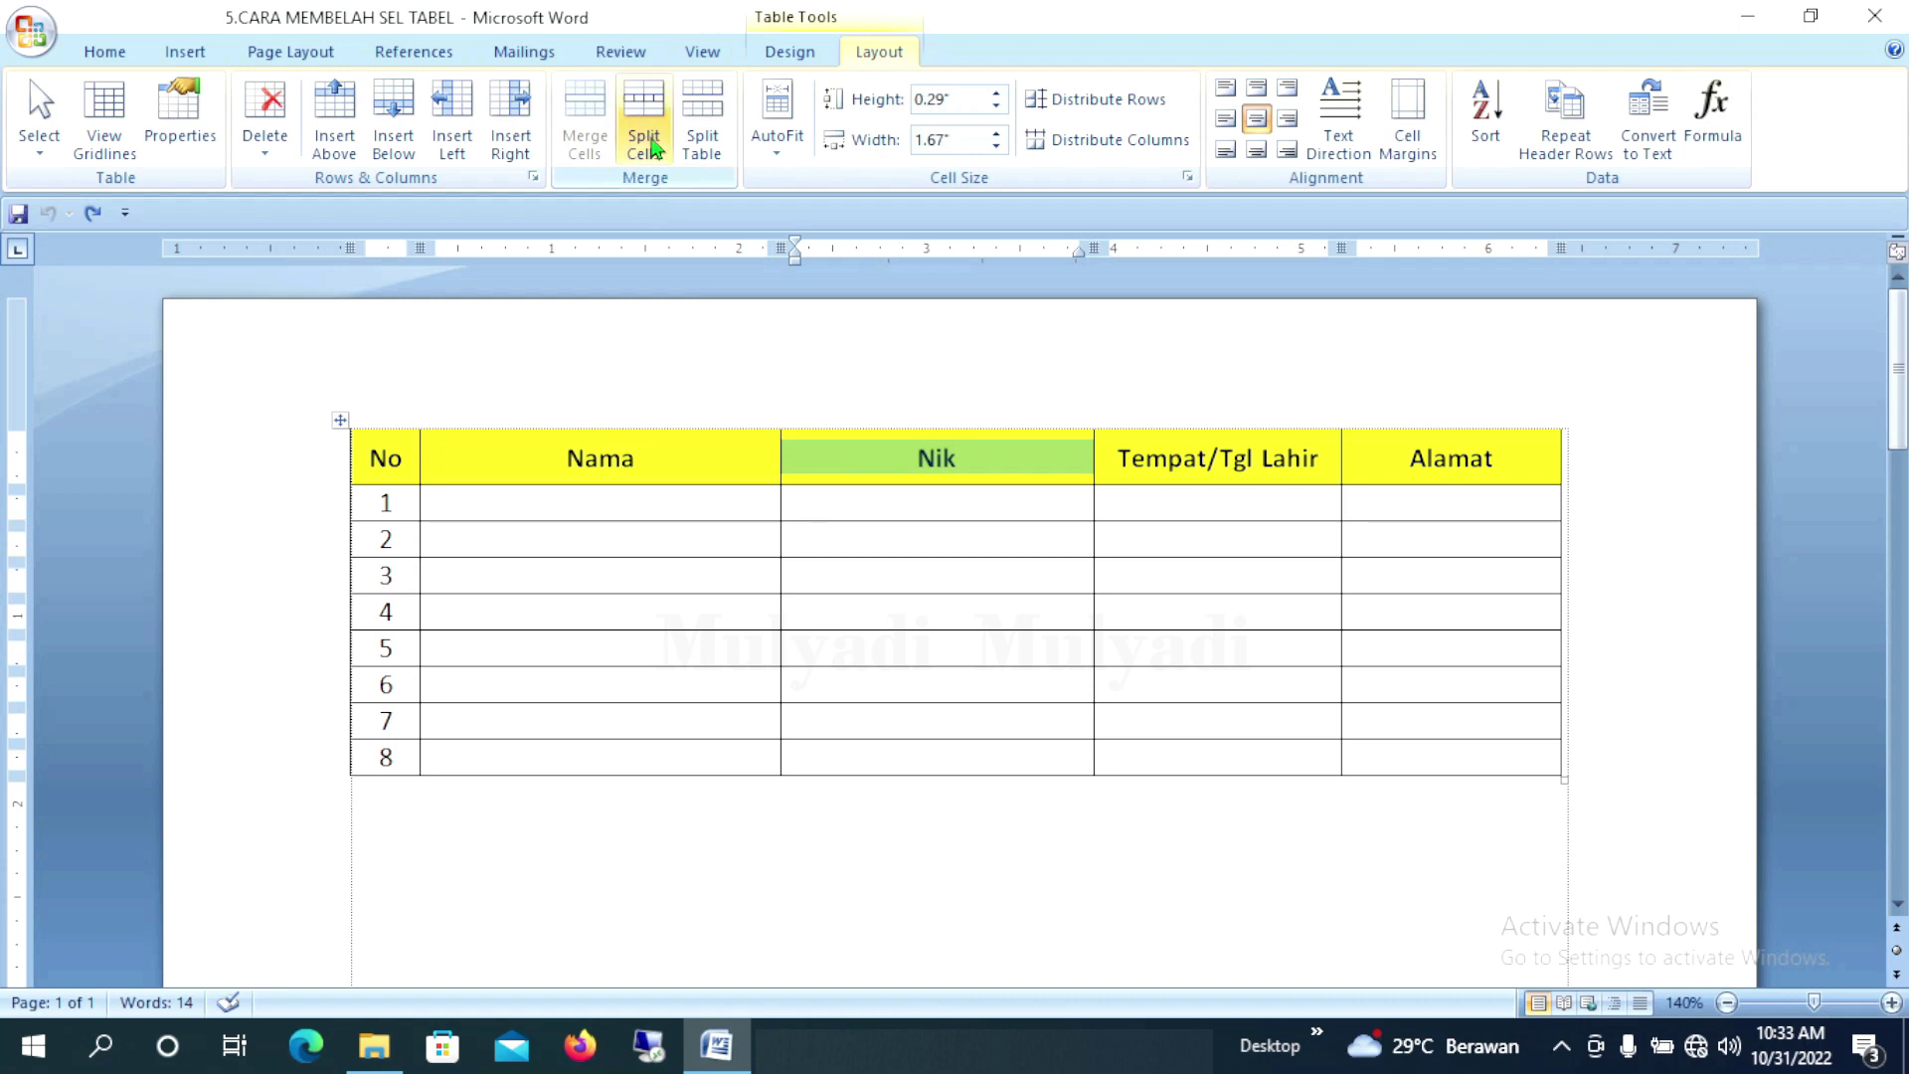
pyautogui.click(651, 147)
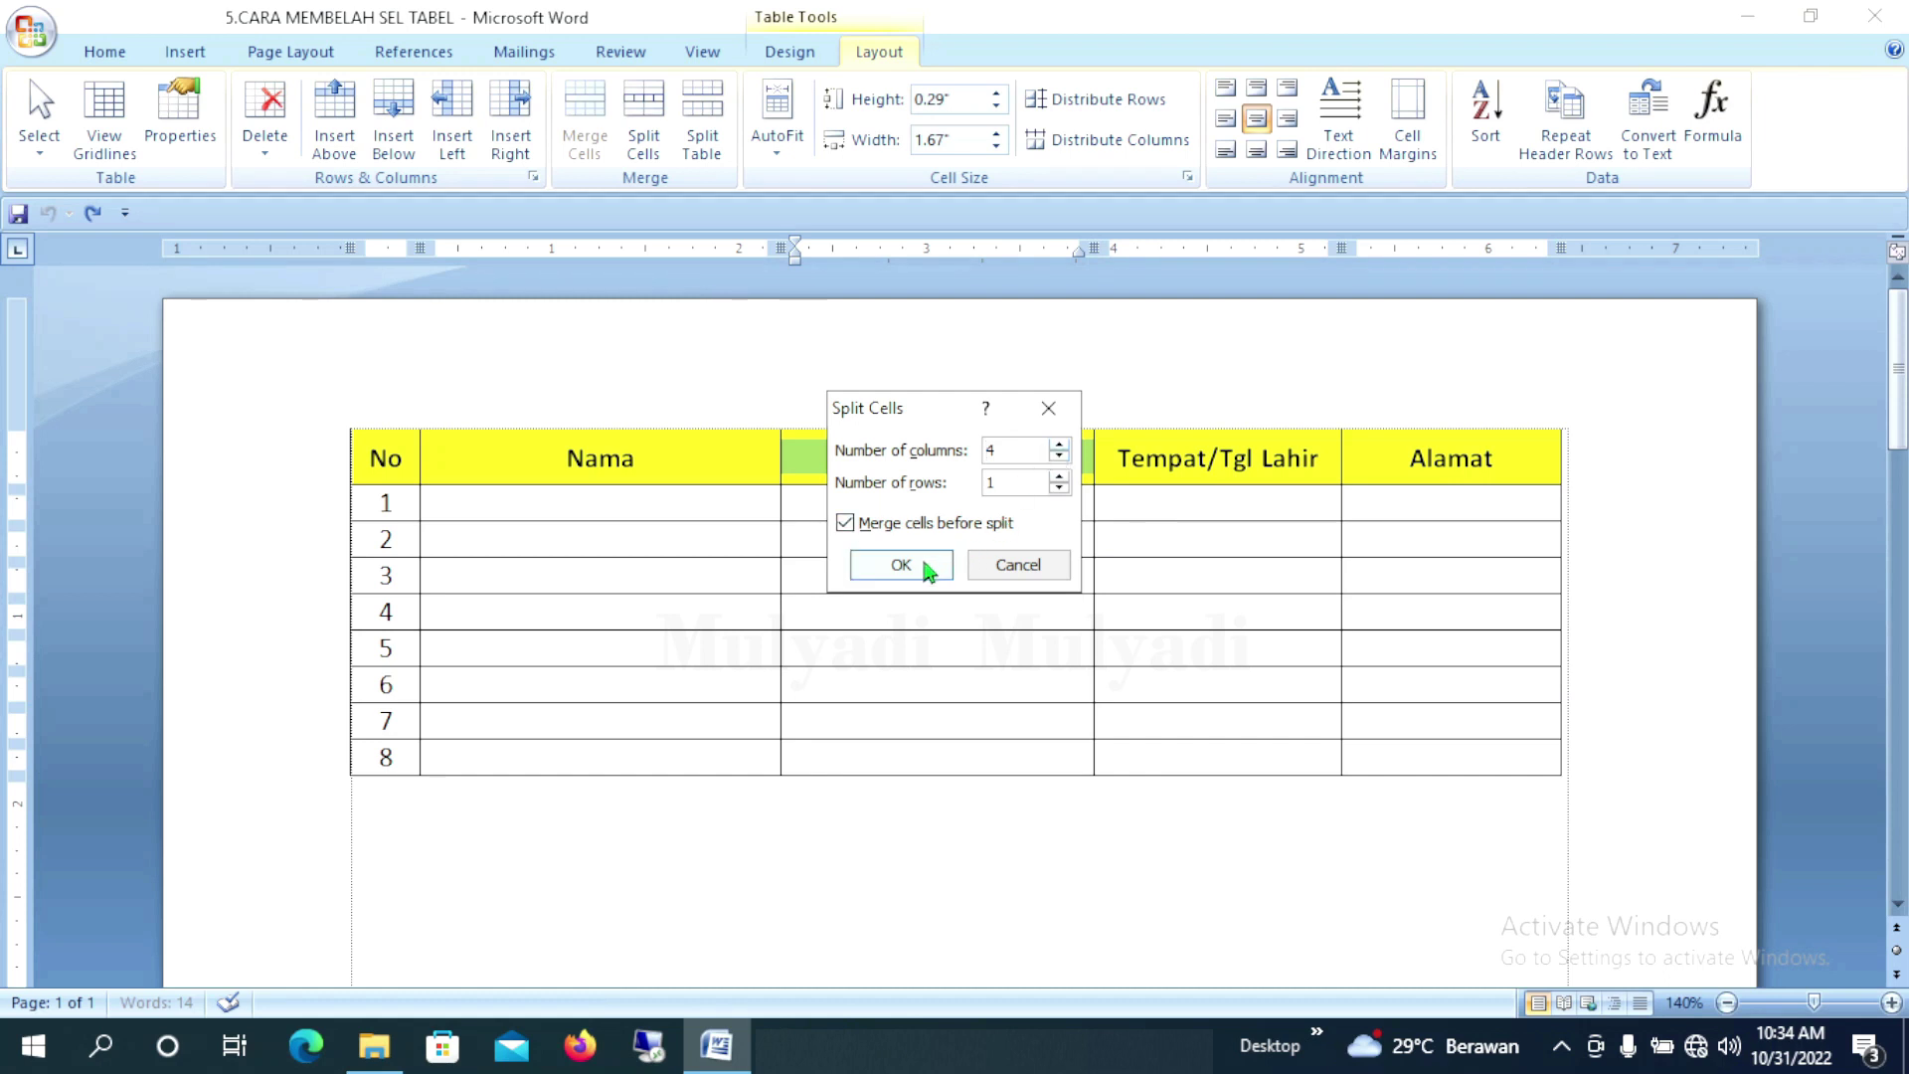
pyautogui.click(922, 560)
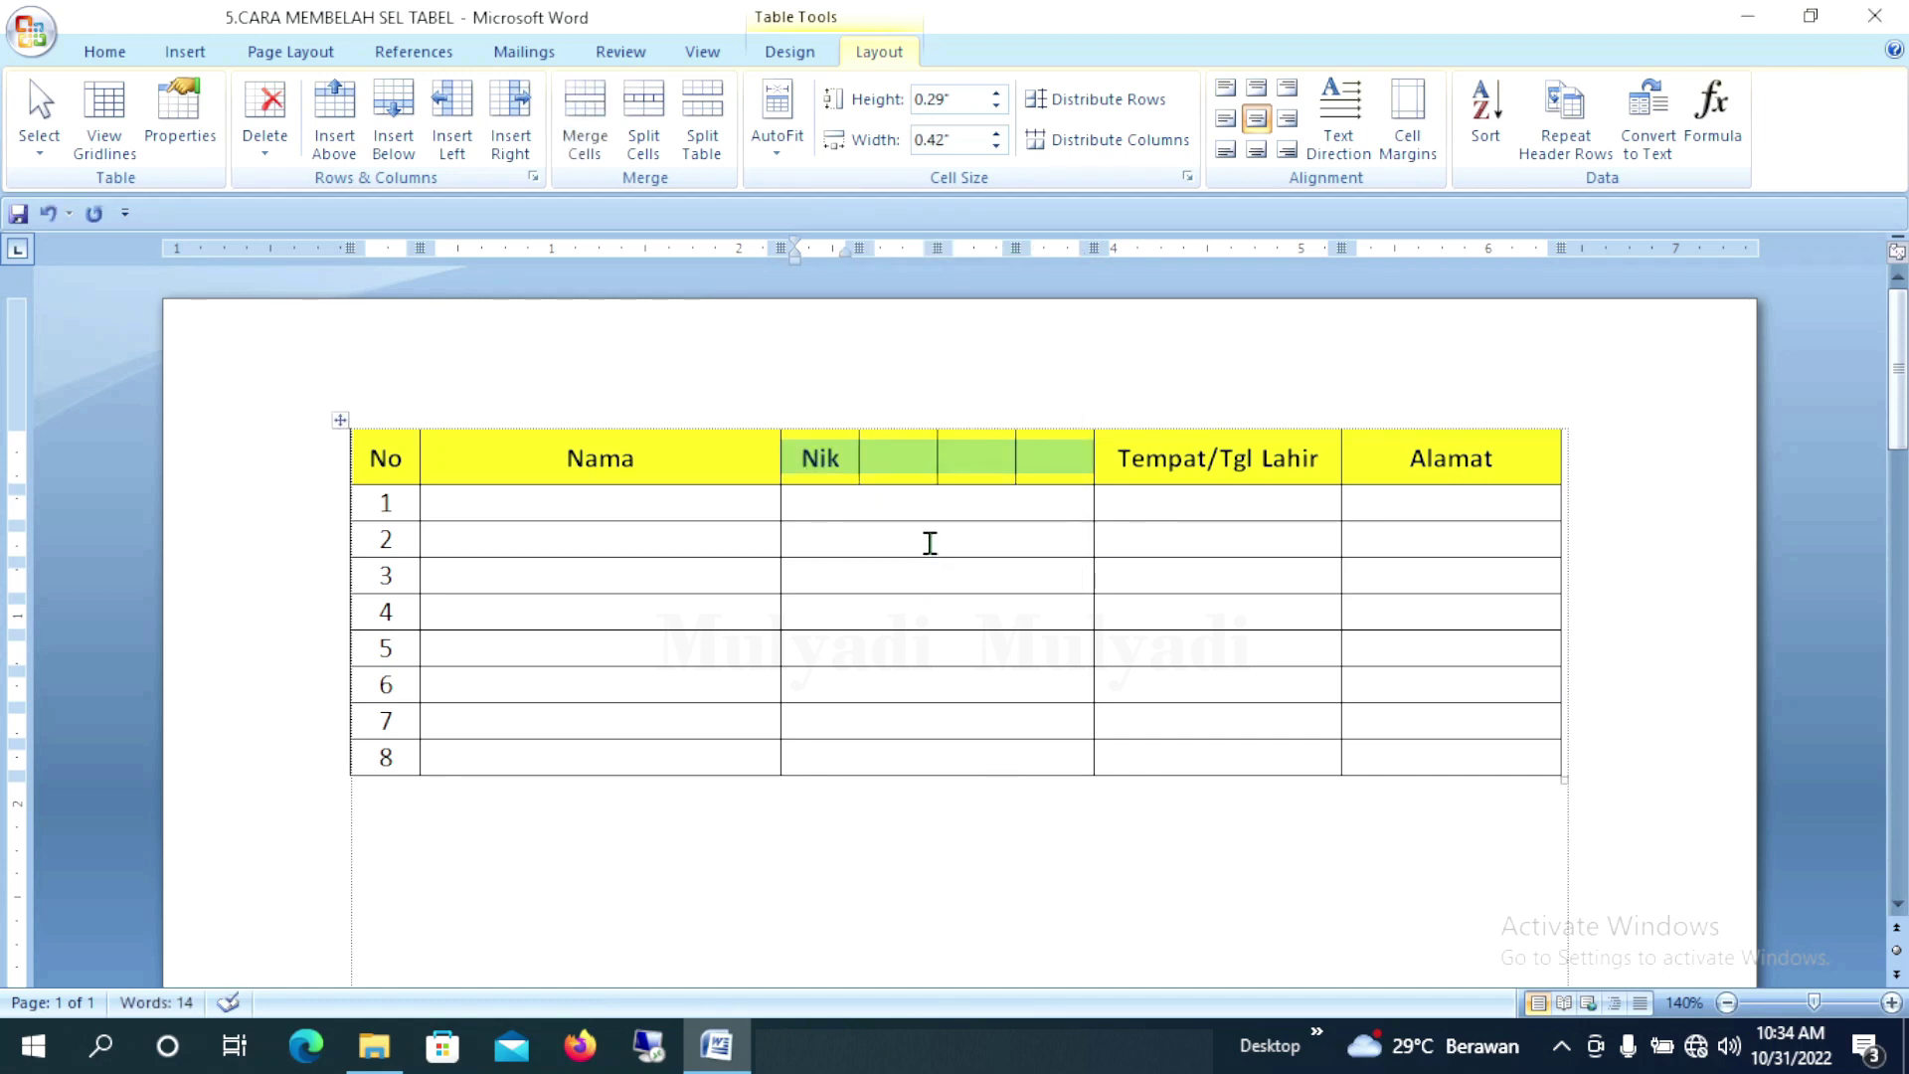
pyautogui.click(931, 538)
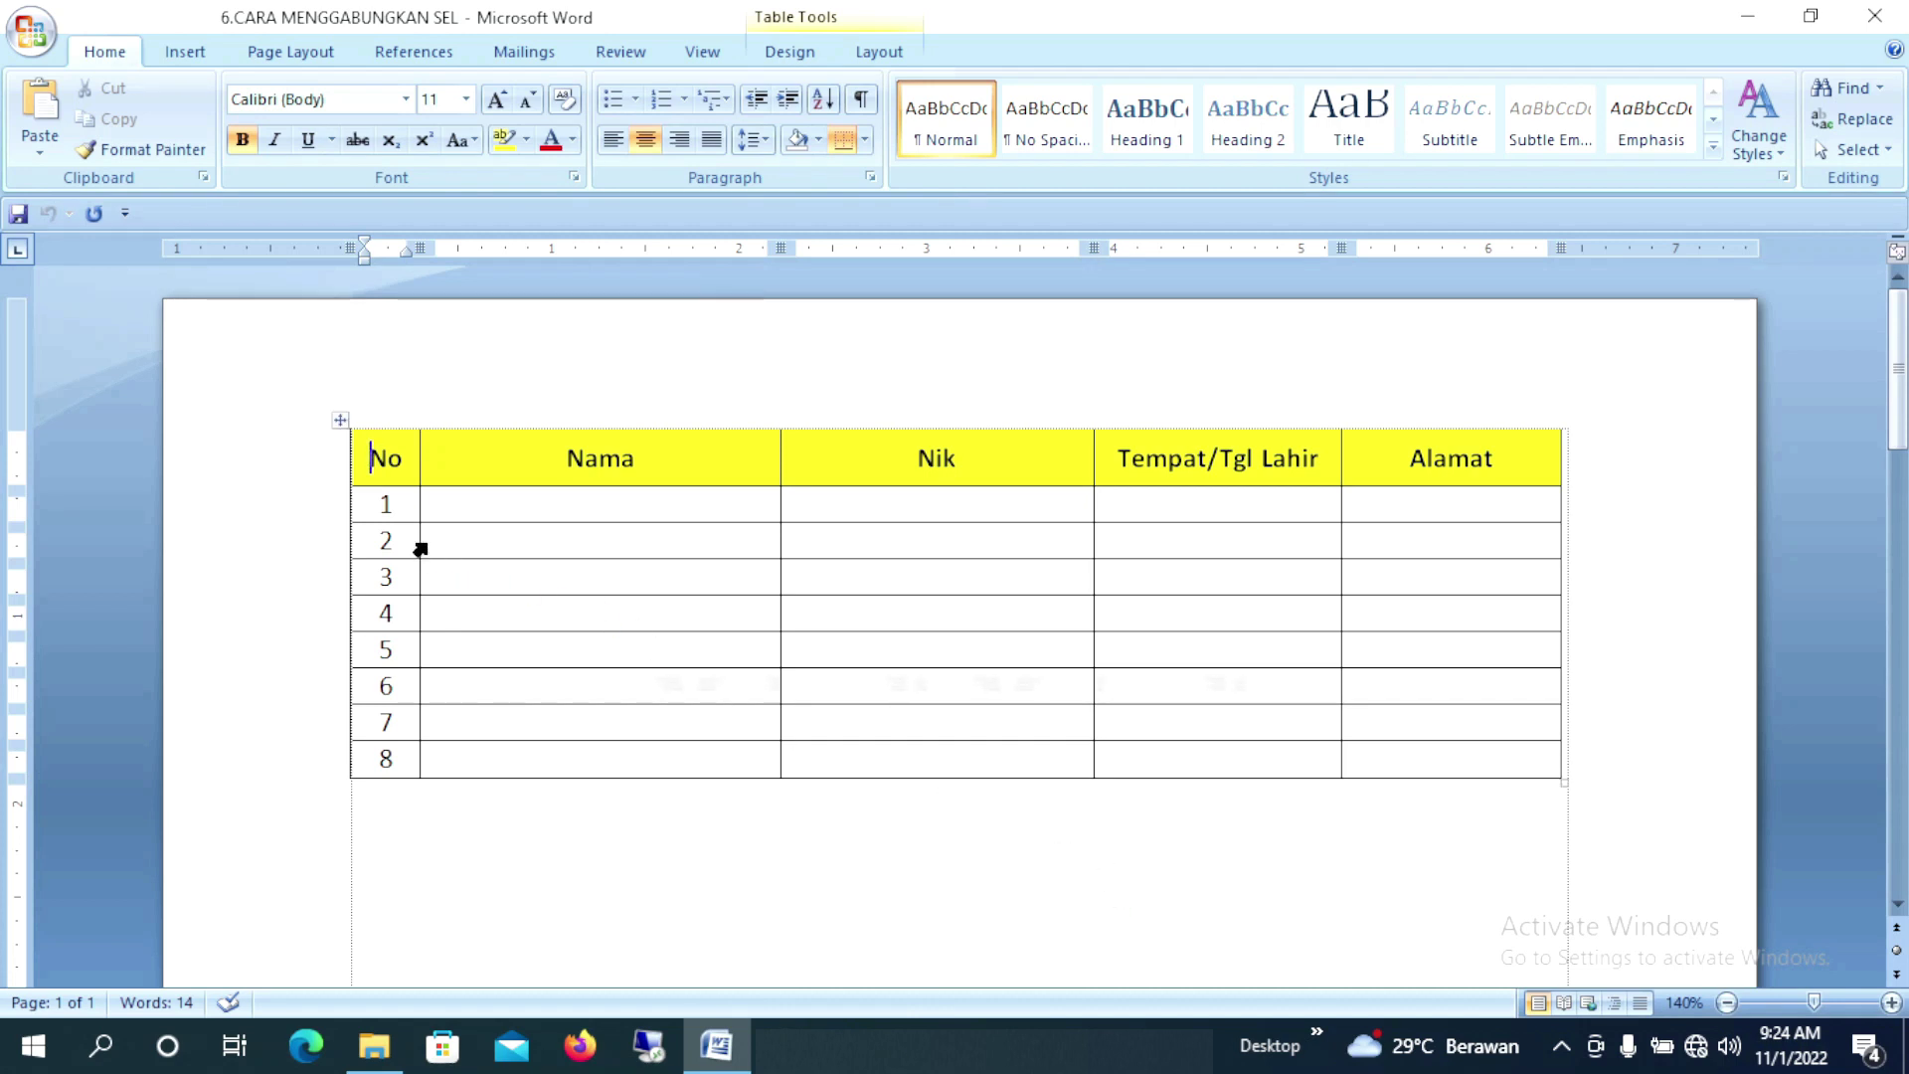
# Merge all the cells of row 2, from Nama to Alamat, into a single cell
pyautogui.moveTo(426, 540); pyautogui.dragTo(1387, 552)
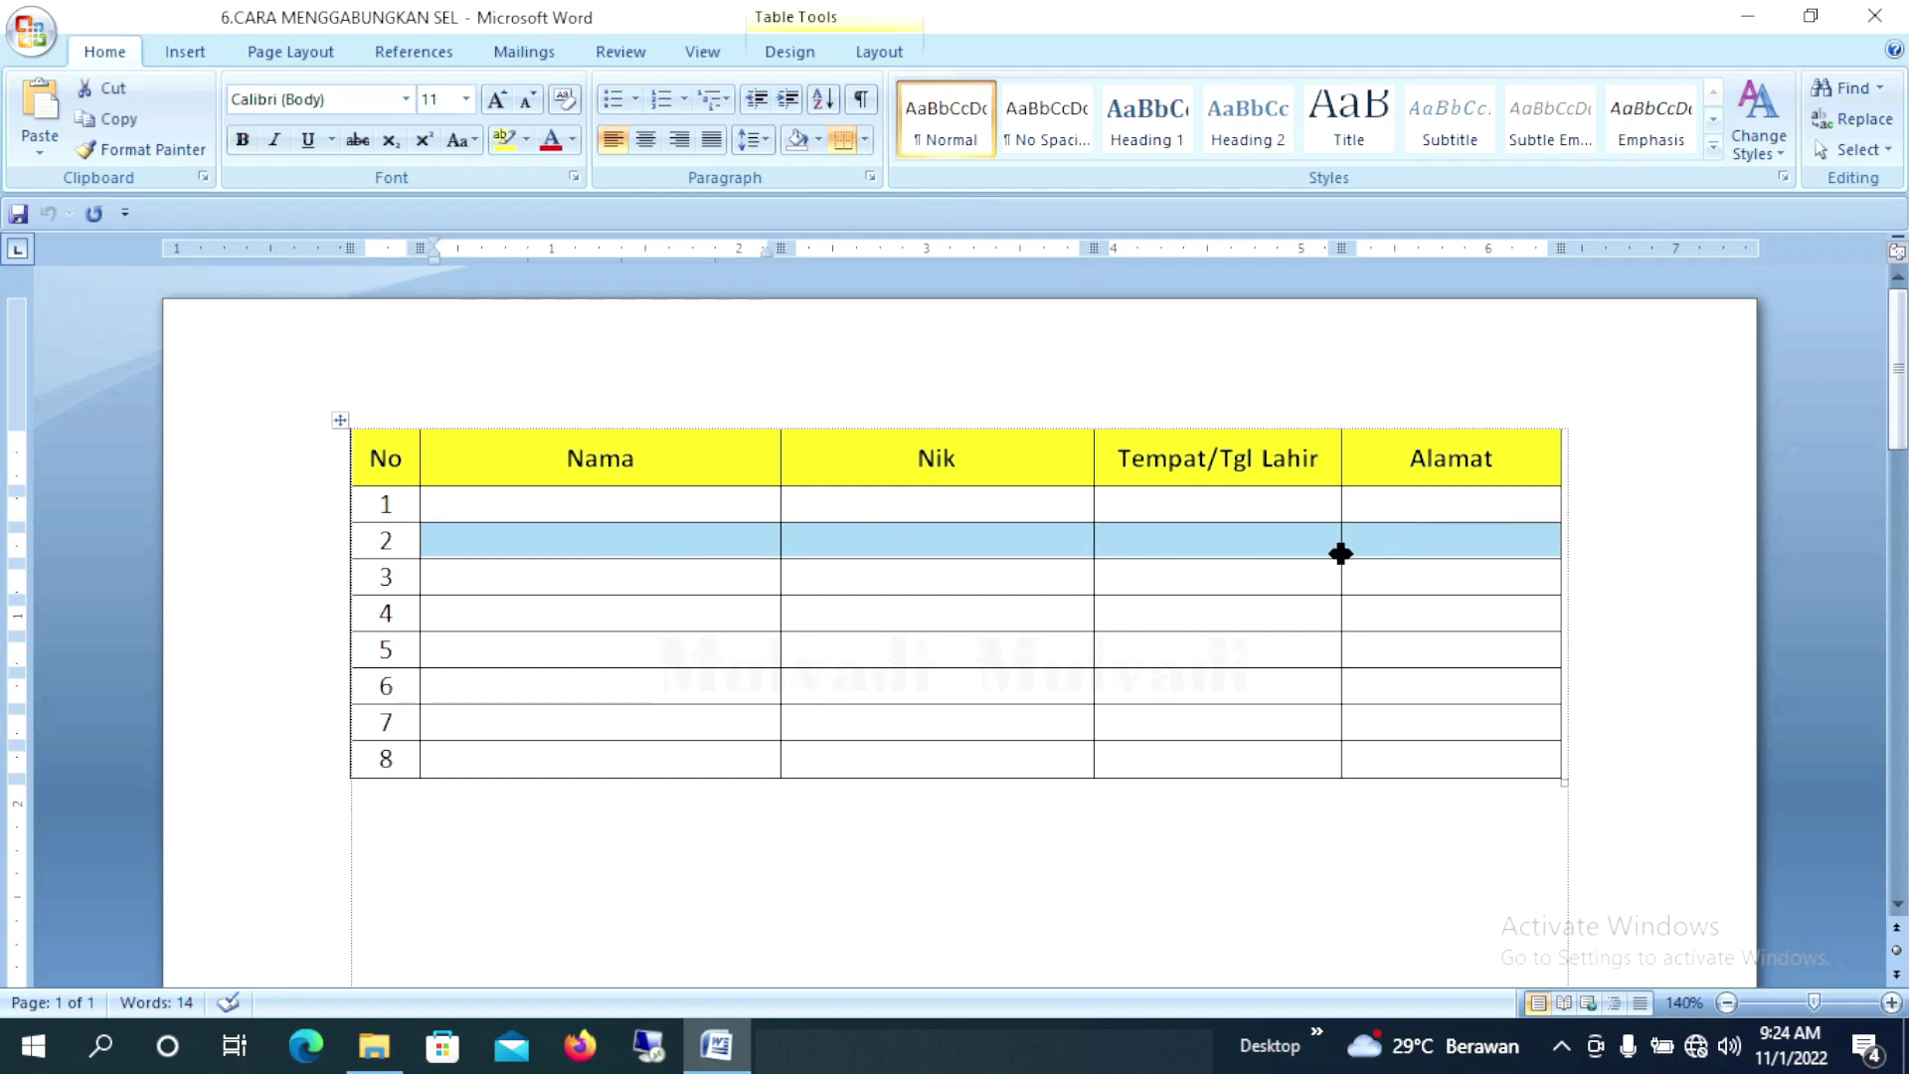
pyautogui.rightClick(1280, 555)
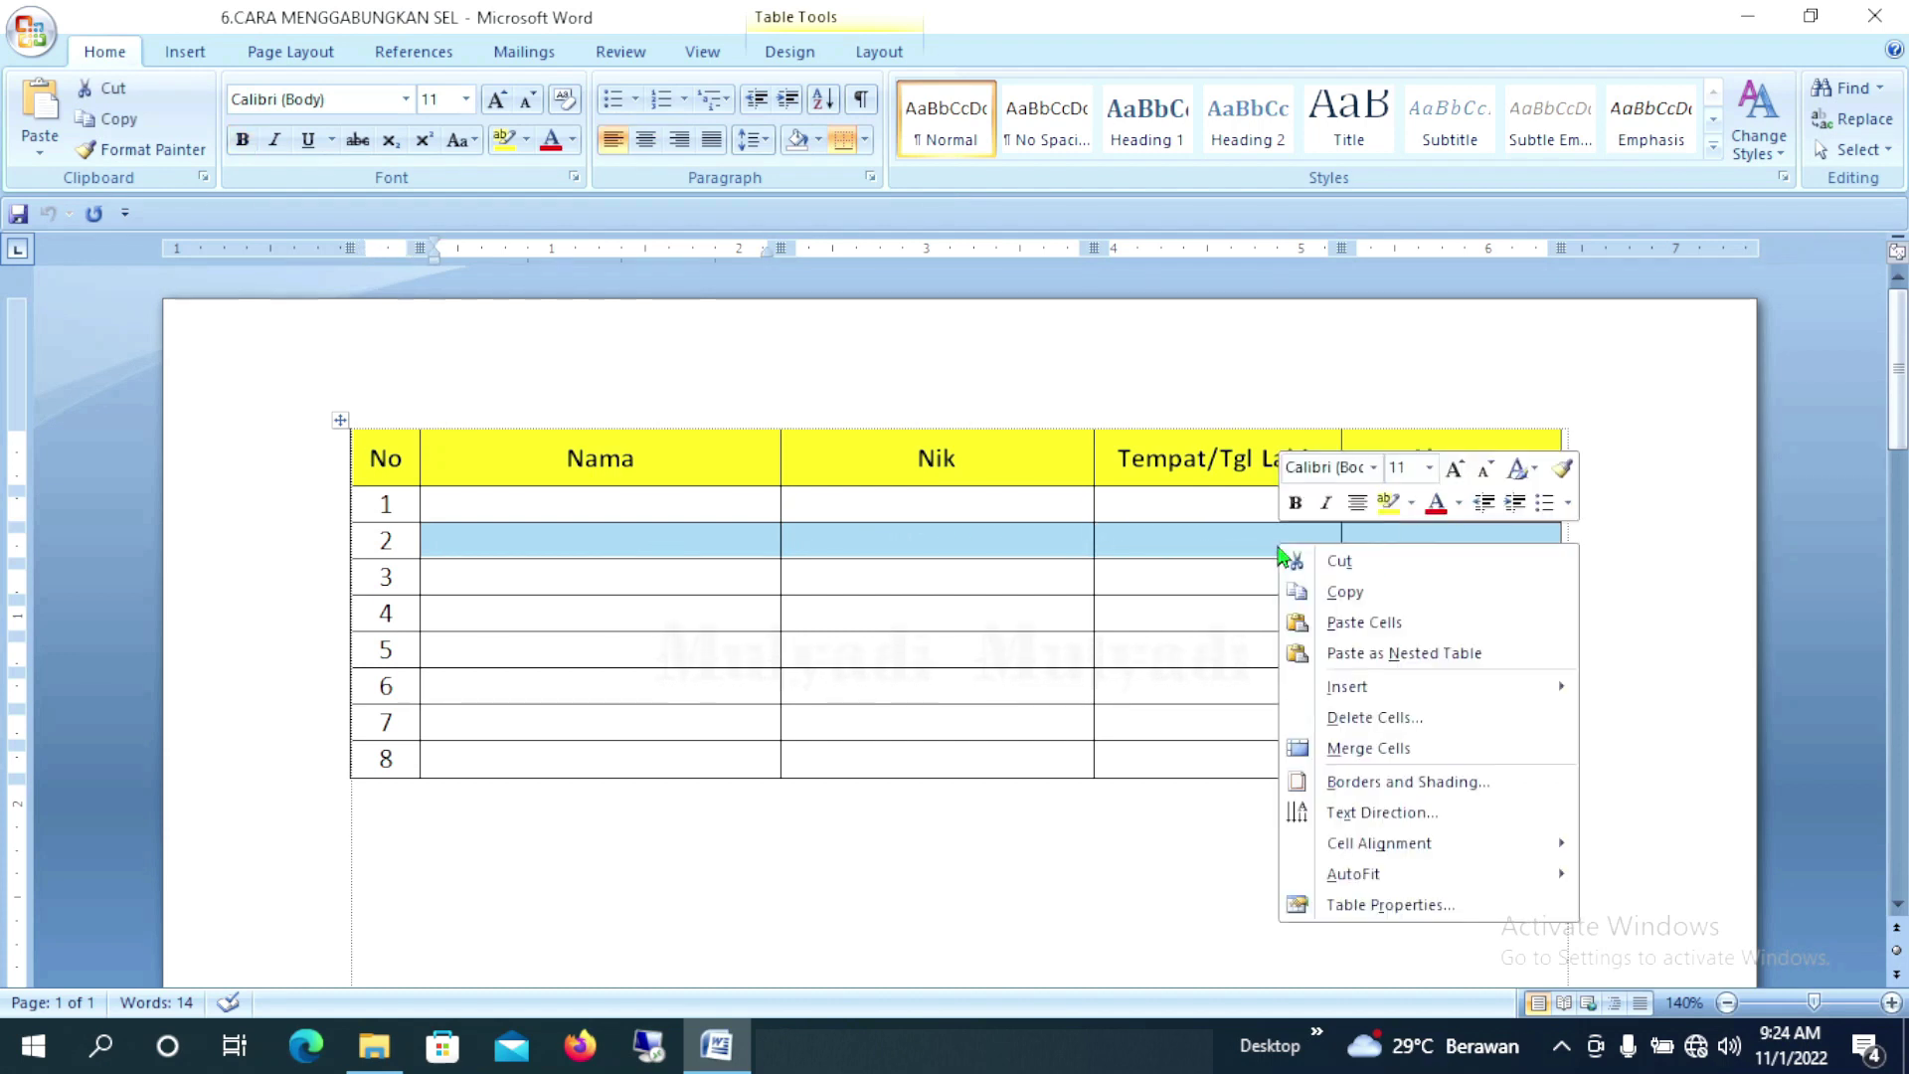
pyautogui.click(1368, 751)
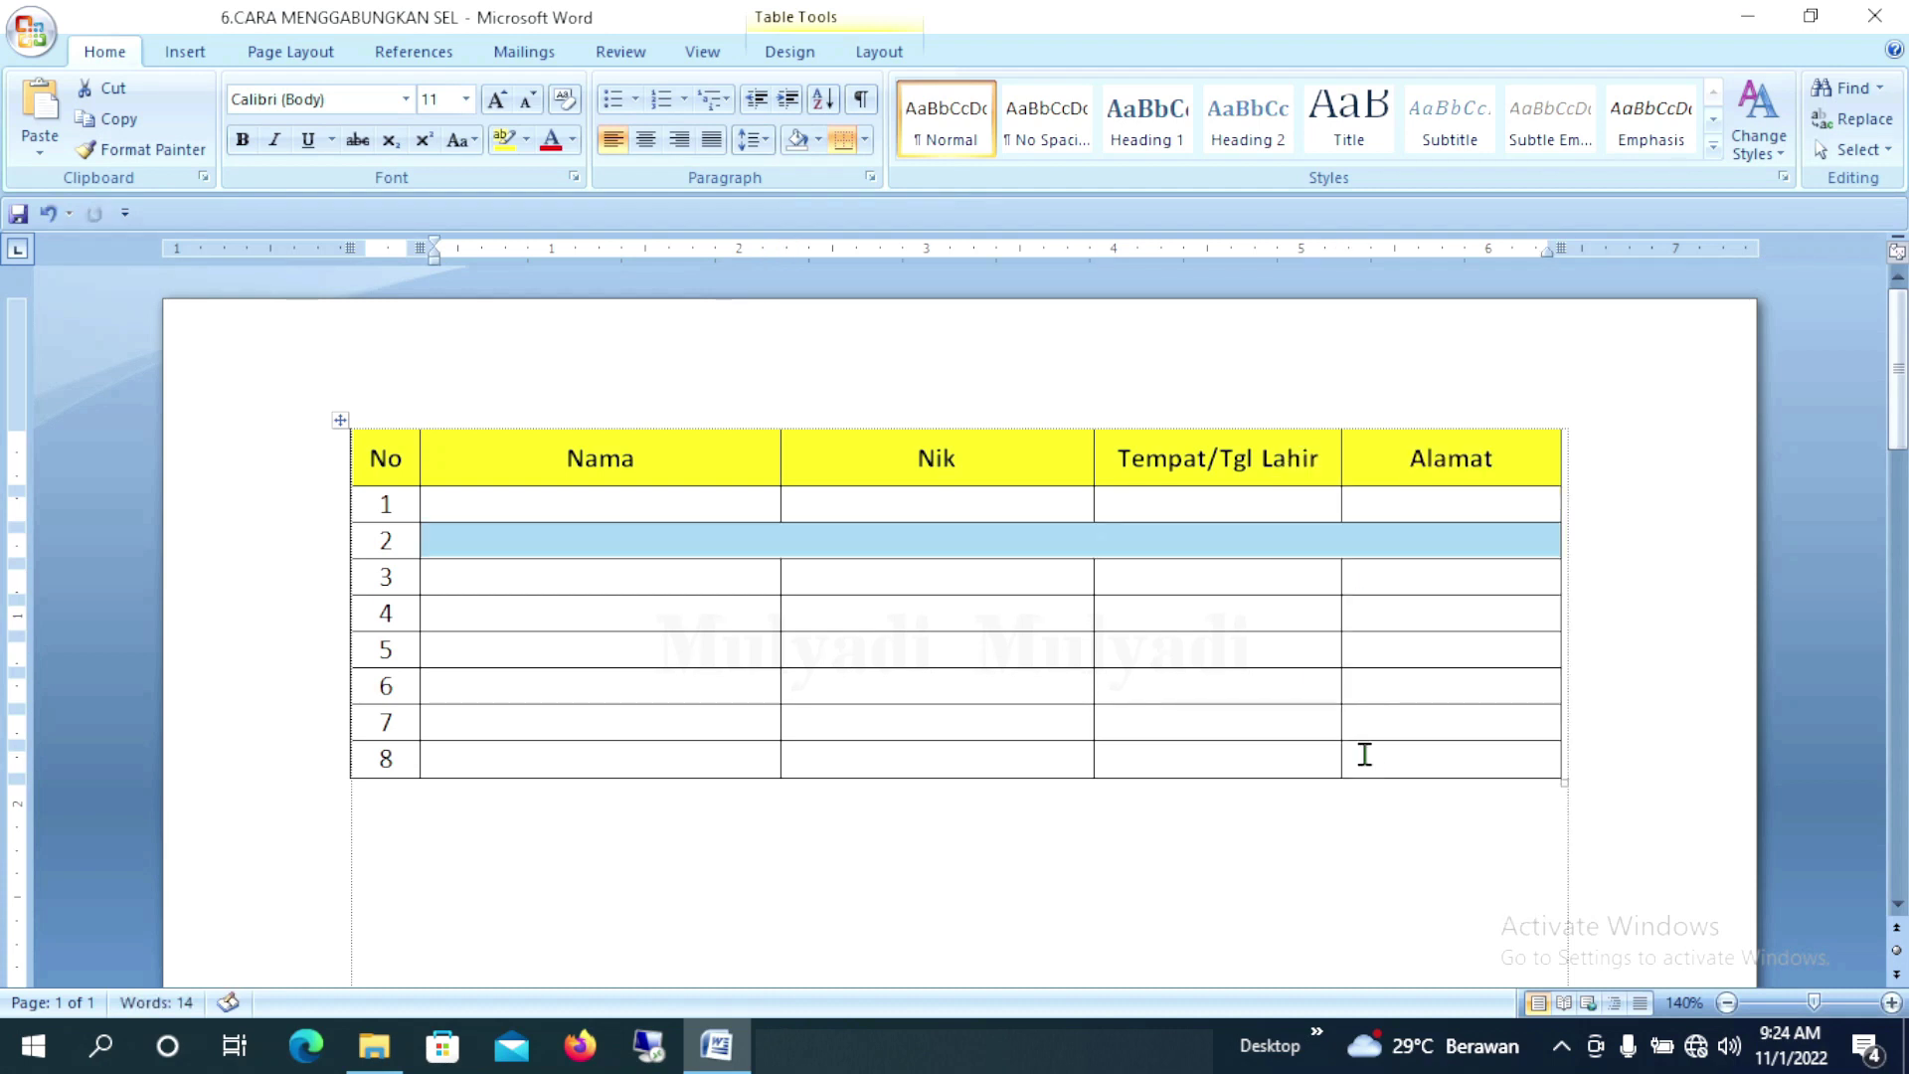
pyautogui.click(1313, 718)
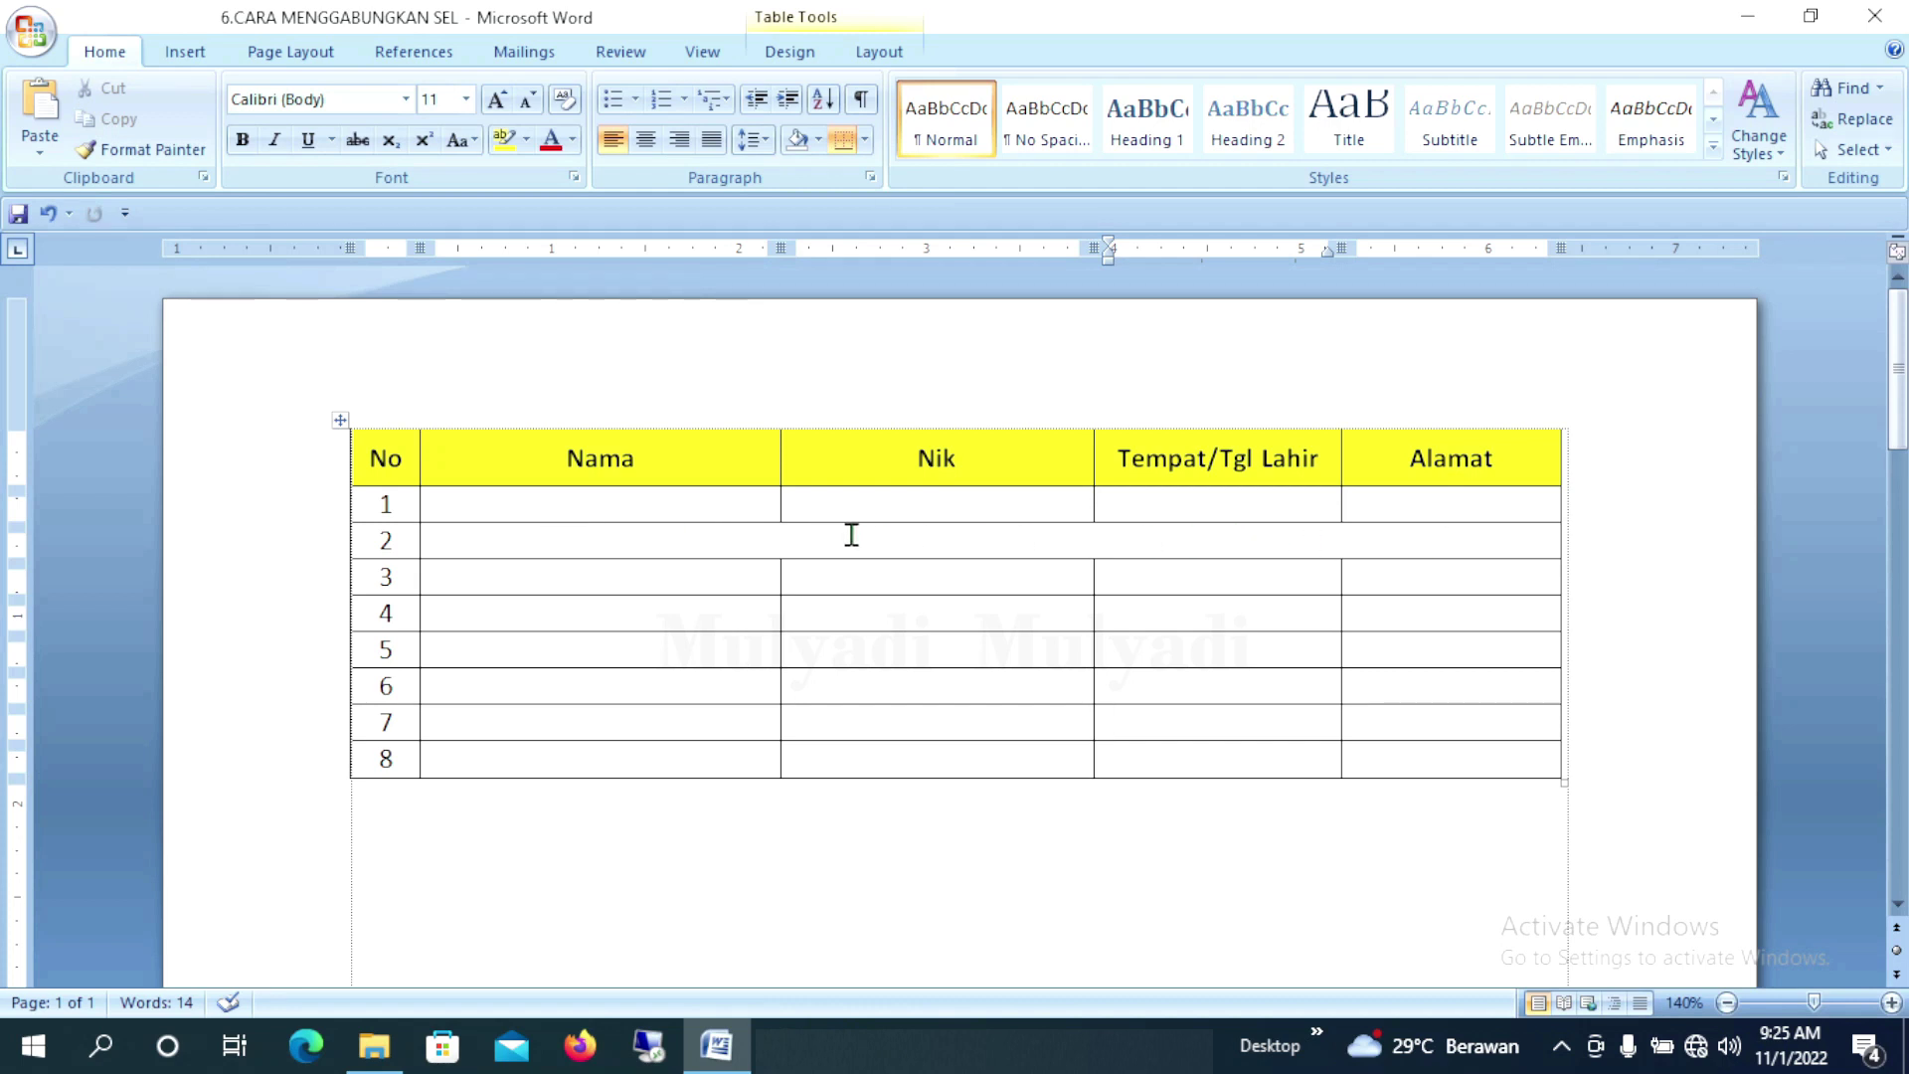
# Type 'nama' in the merged row 2 cell and centre it
pyautogui.click(902, 544)
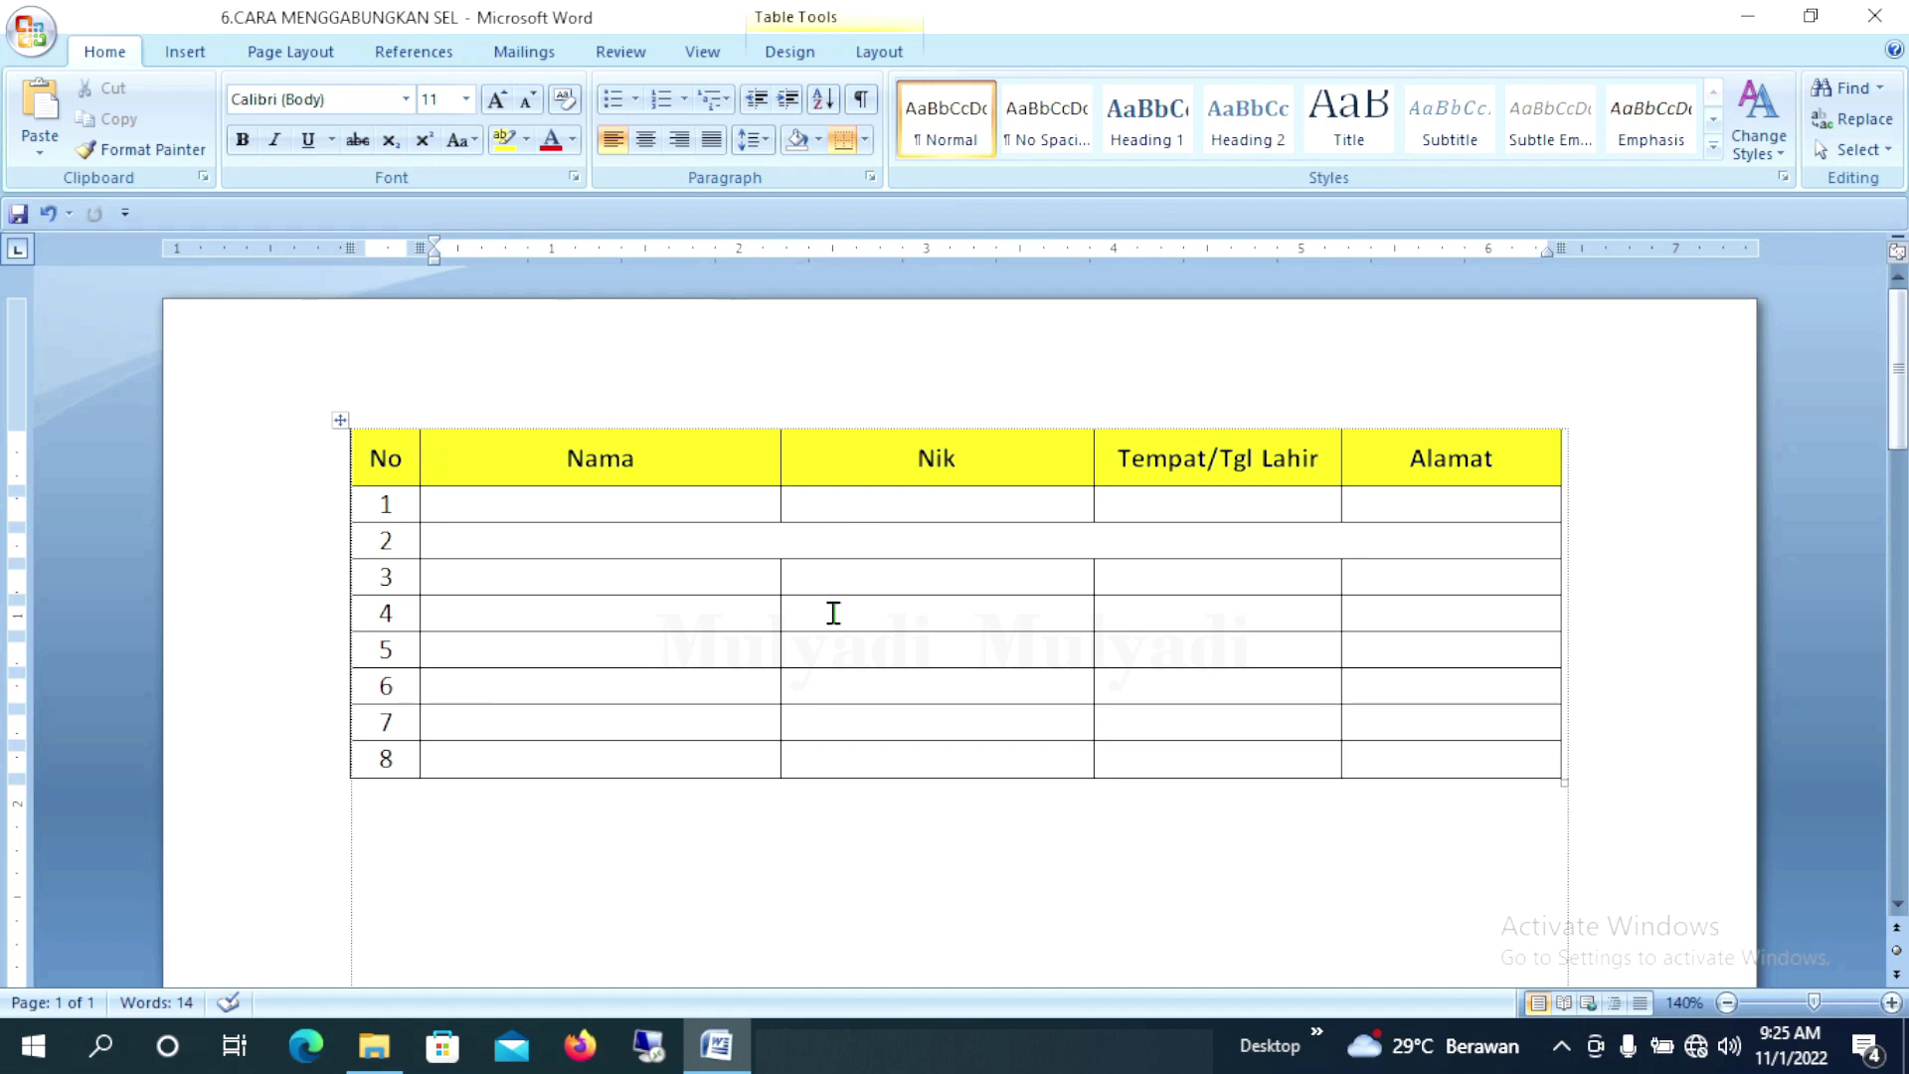
pyautogui.write('nama')
pyautogui.click(647, 141)
pyautogui.moveTo(912, 541); pyautogui.dragTo(1091, 538)
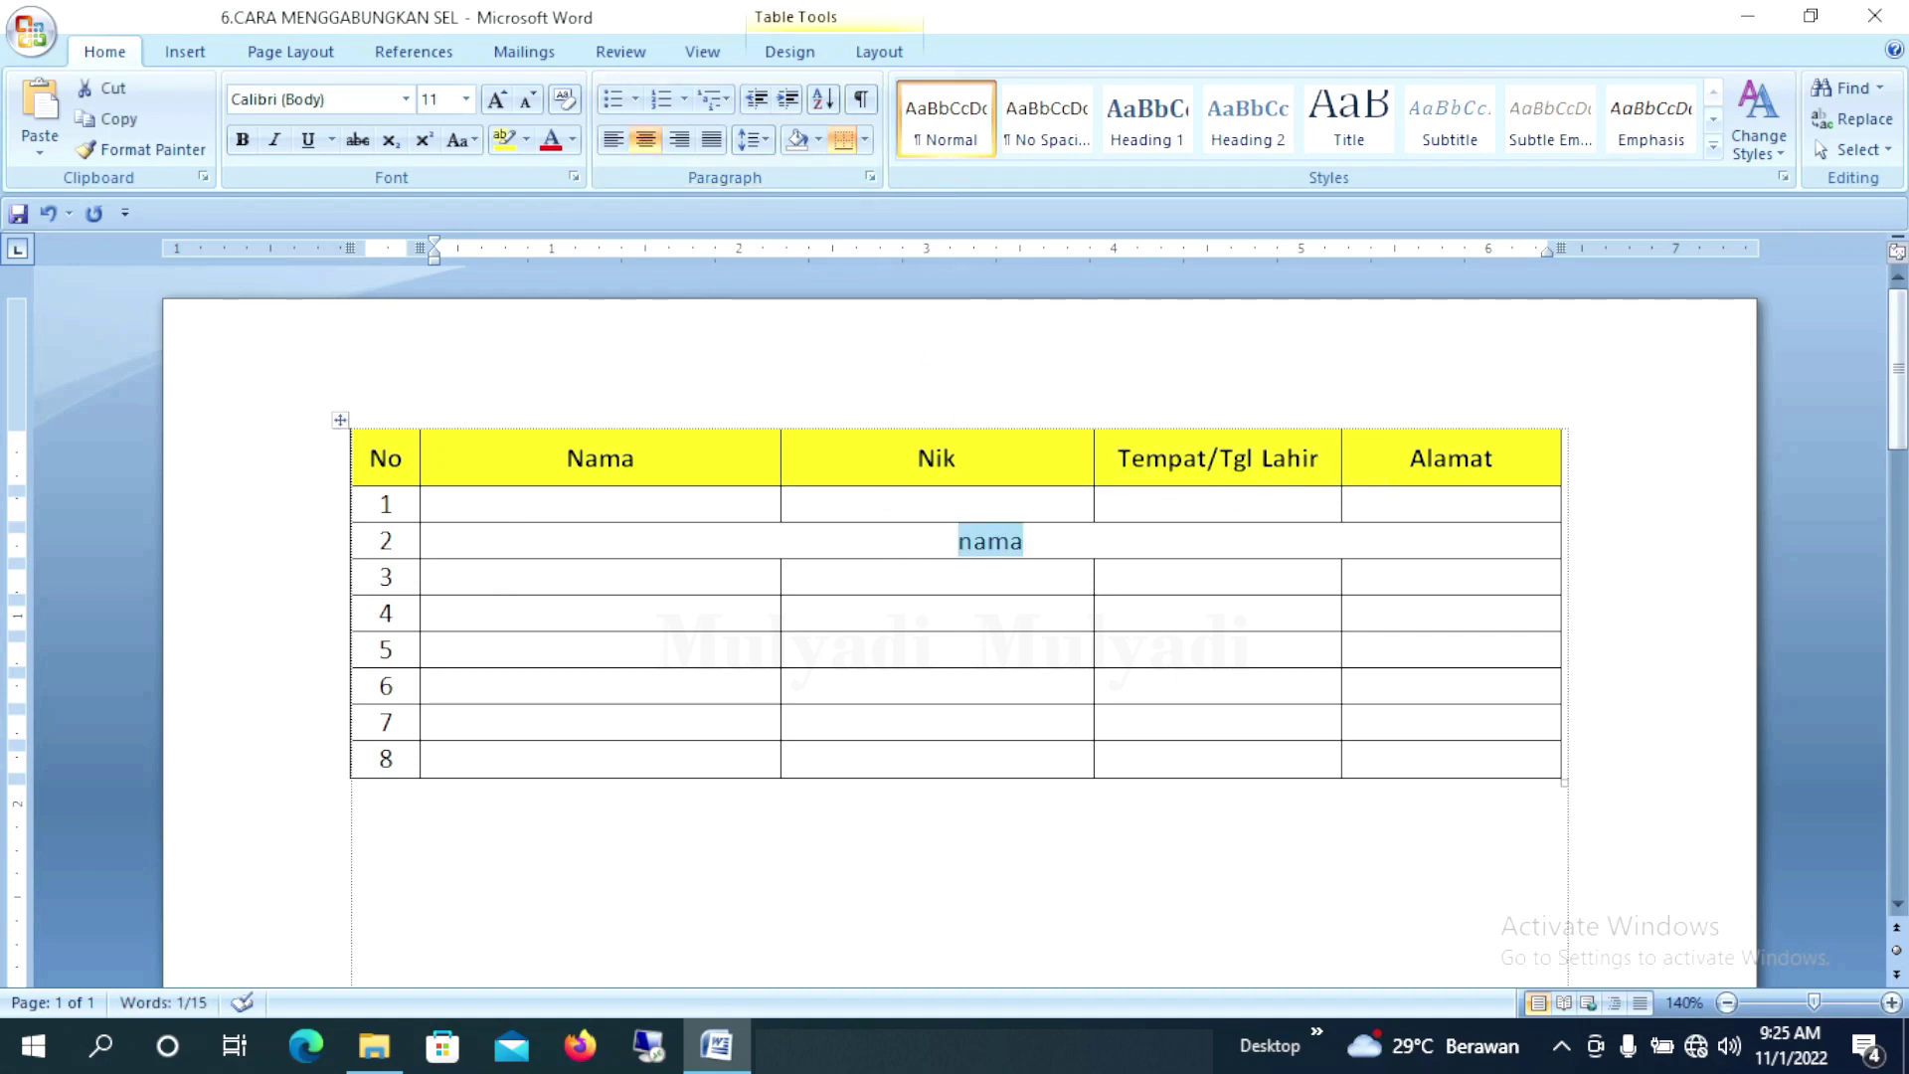
pyautogui.click(1018, 617)
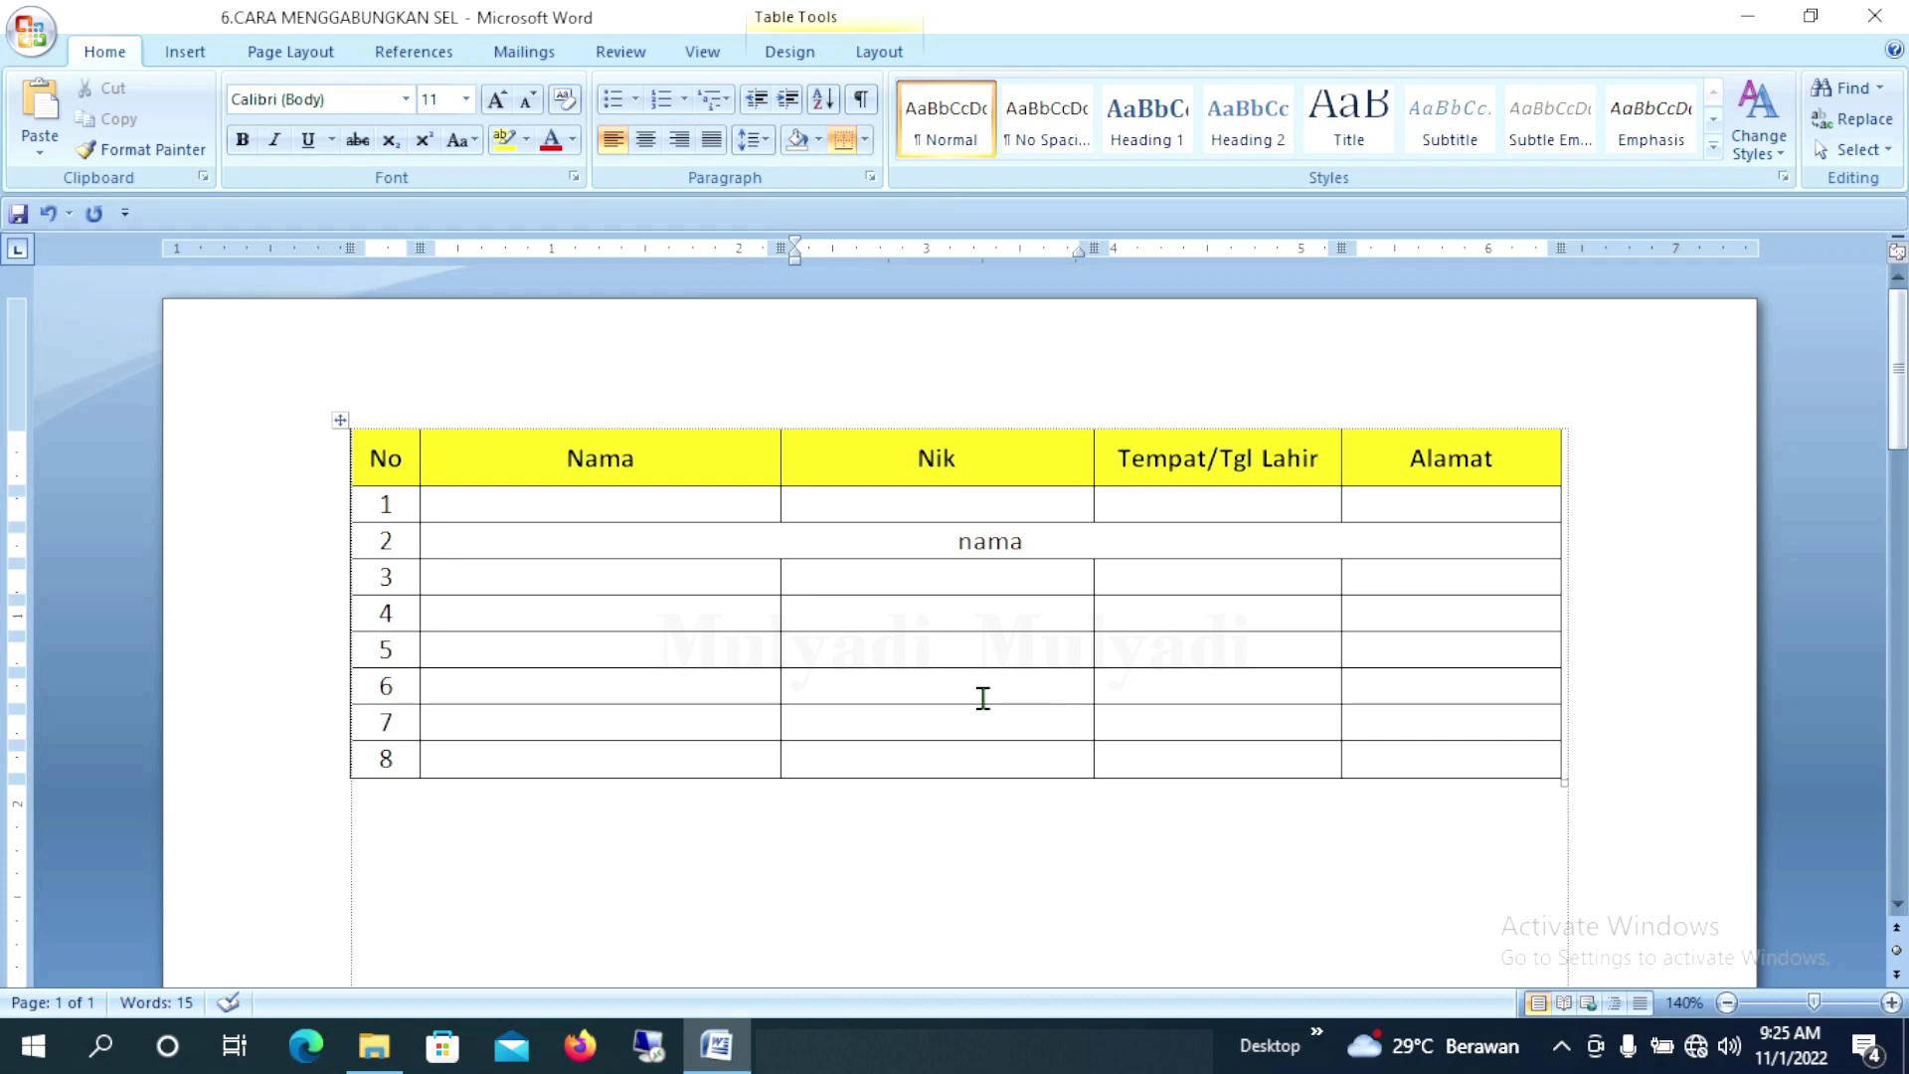
pyautogui.click(802, 54)
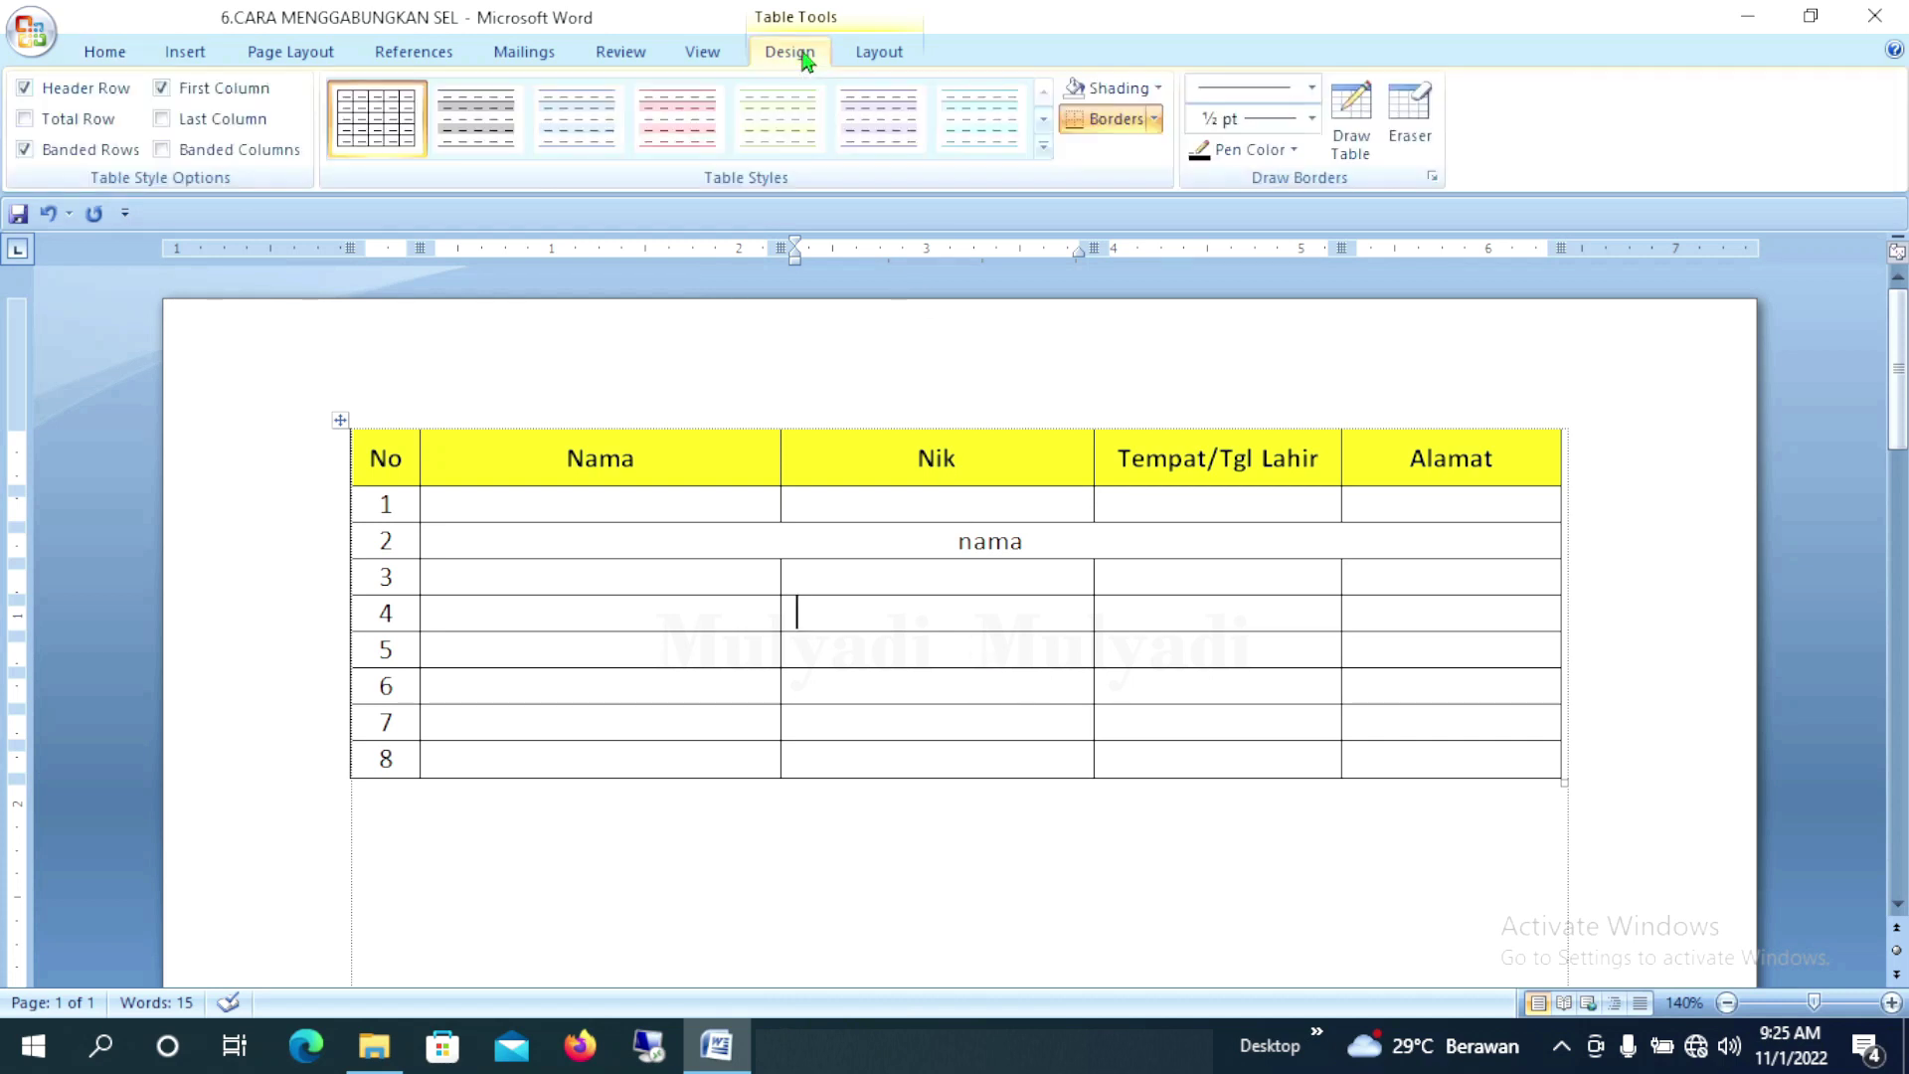
# With the Eraser, remove row 4's inner column borders and the Nama row borders for rows 3–8
pyautogui.click(1426, 126)
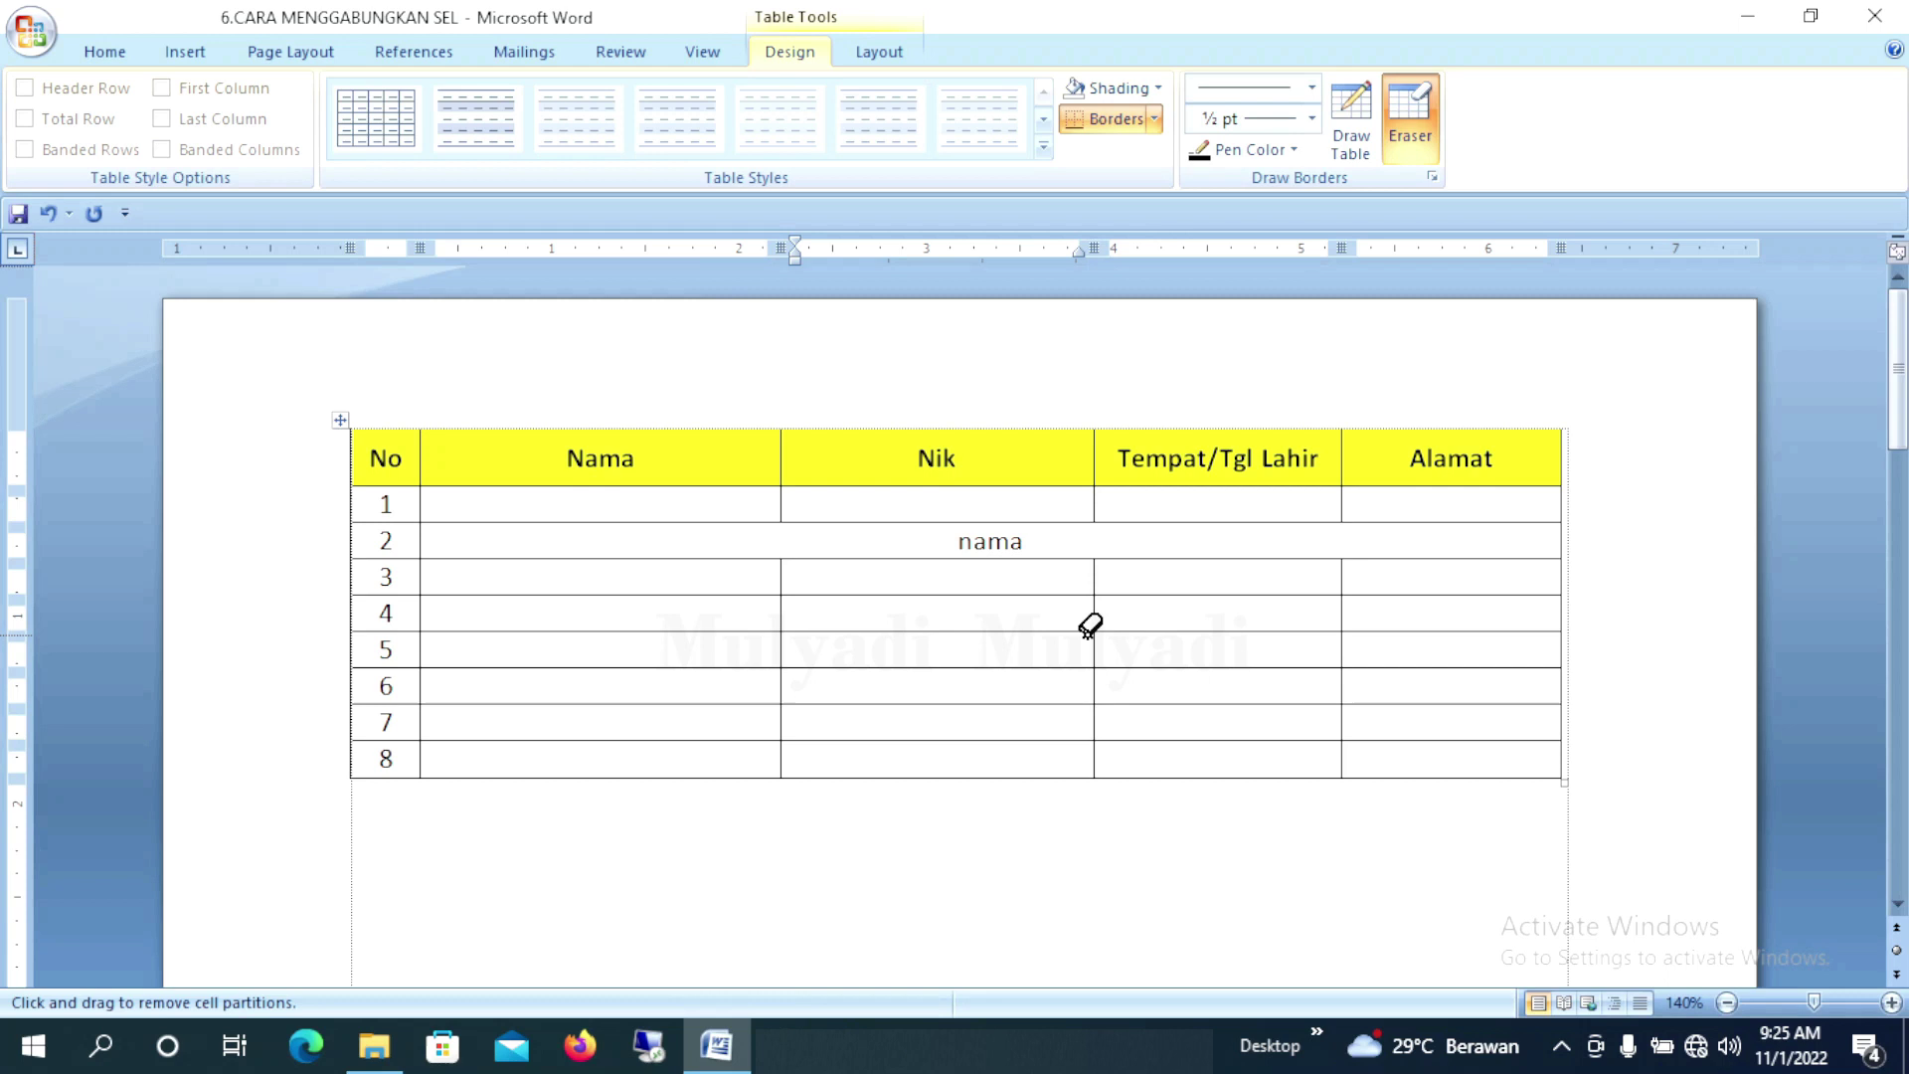
pyautogui.moveTo(831, 621); pyautogui.dragTo(1400, 619)
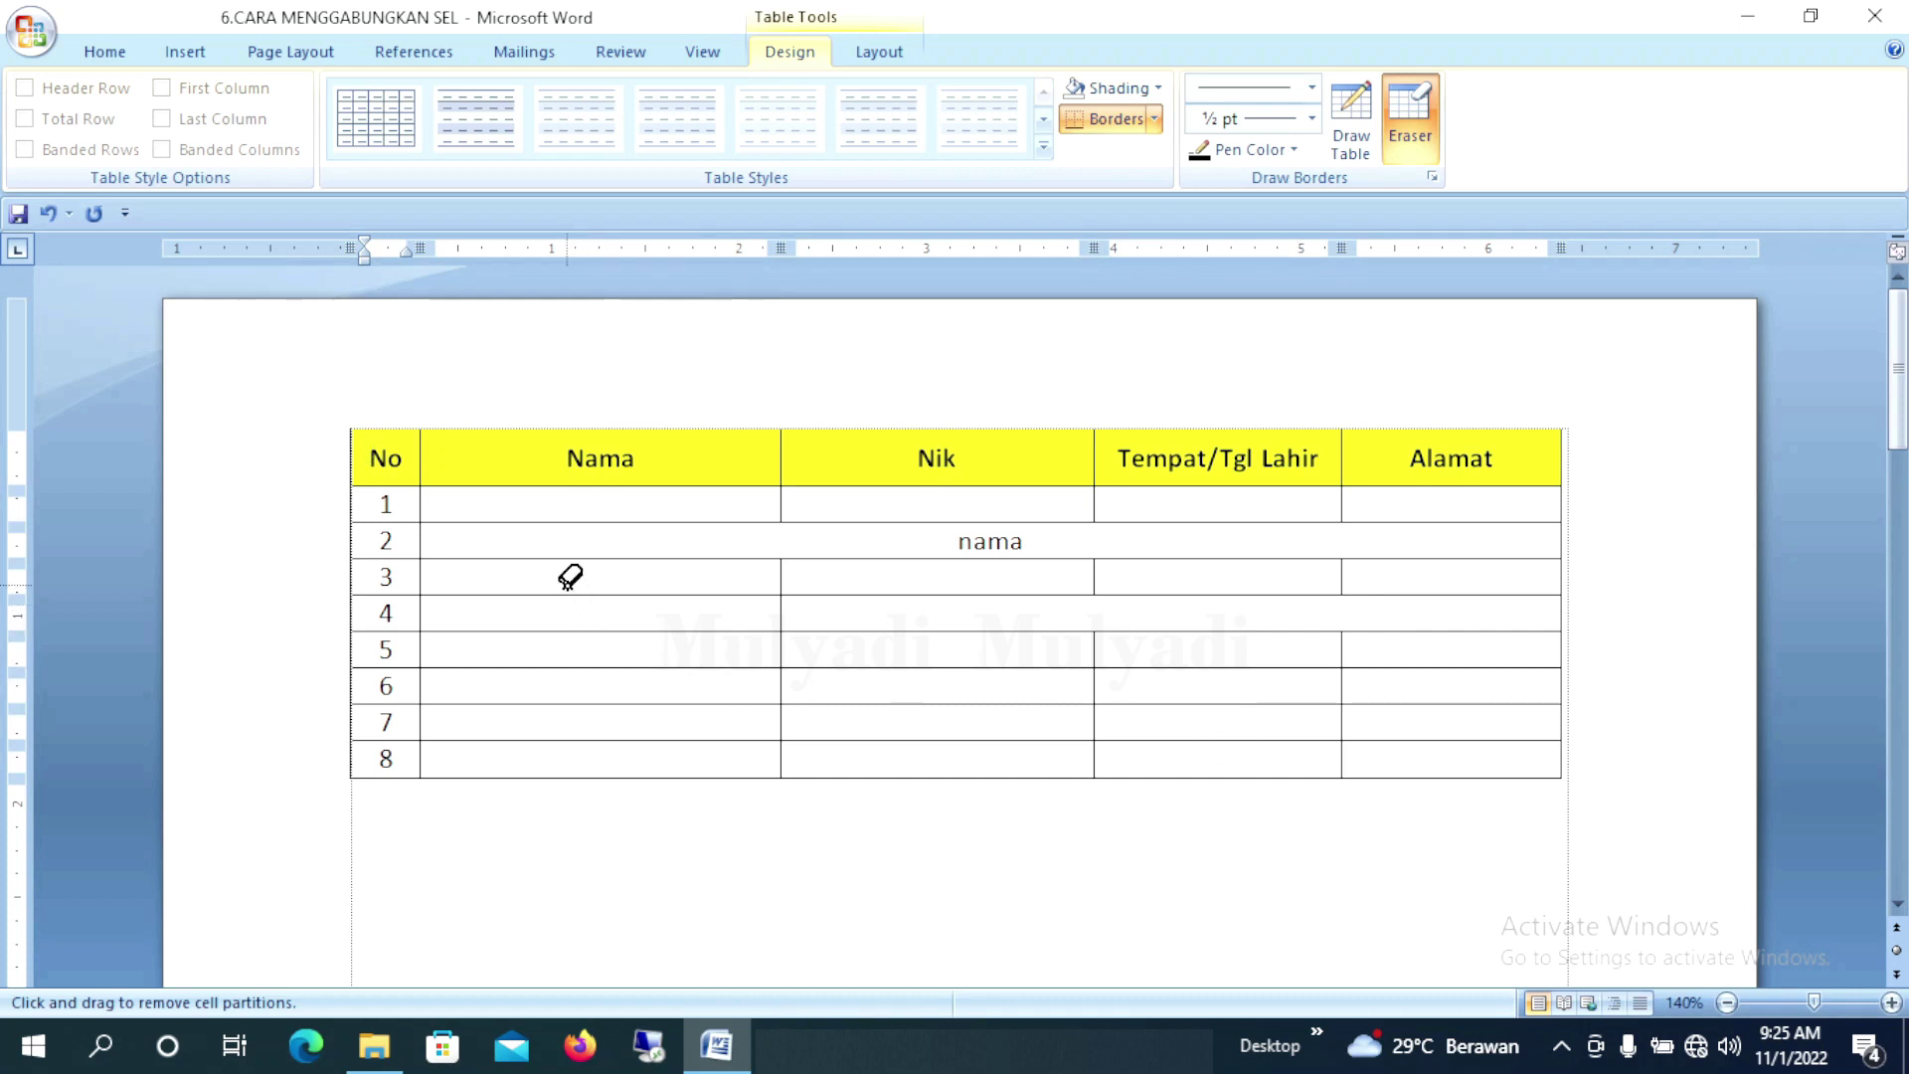
pyautogui.moveTo(570, 577); pyautogui.dragTo(580, 787)
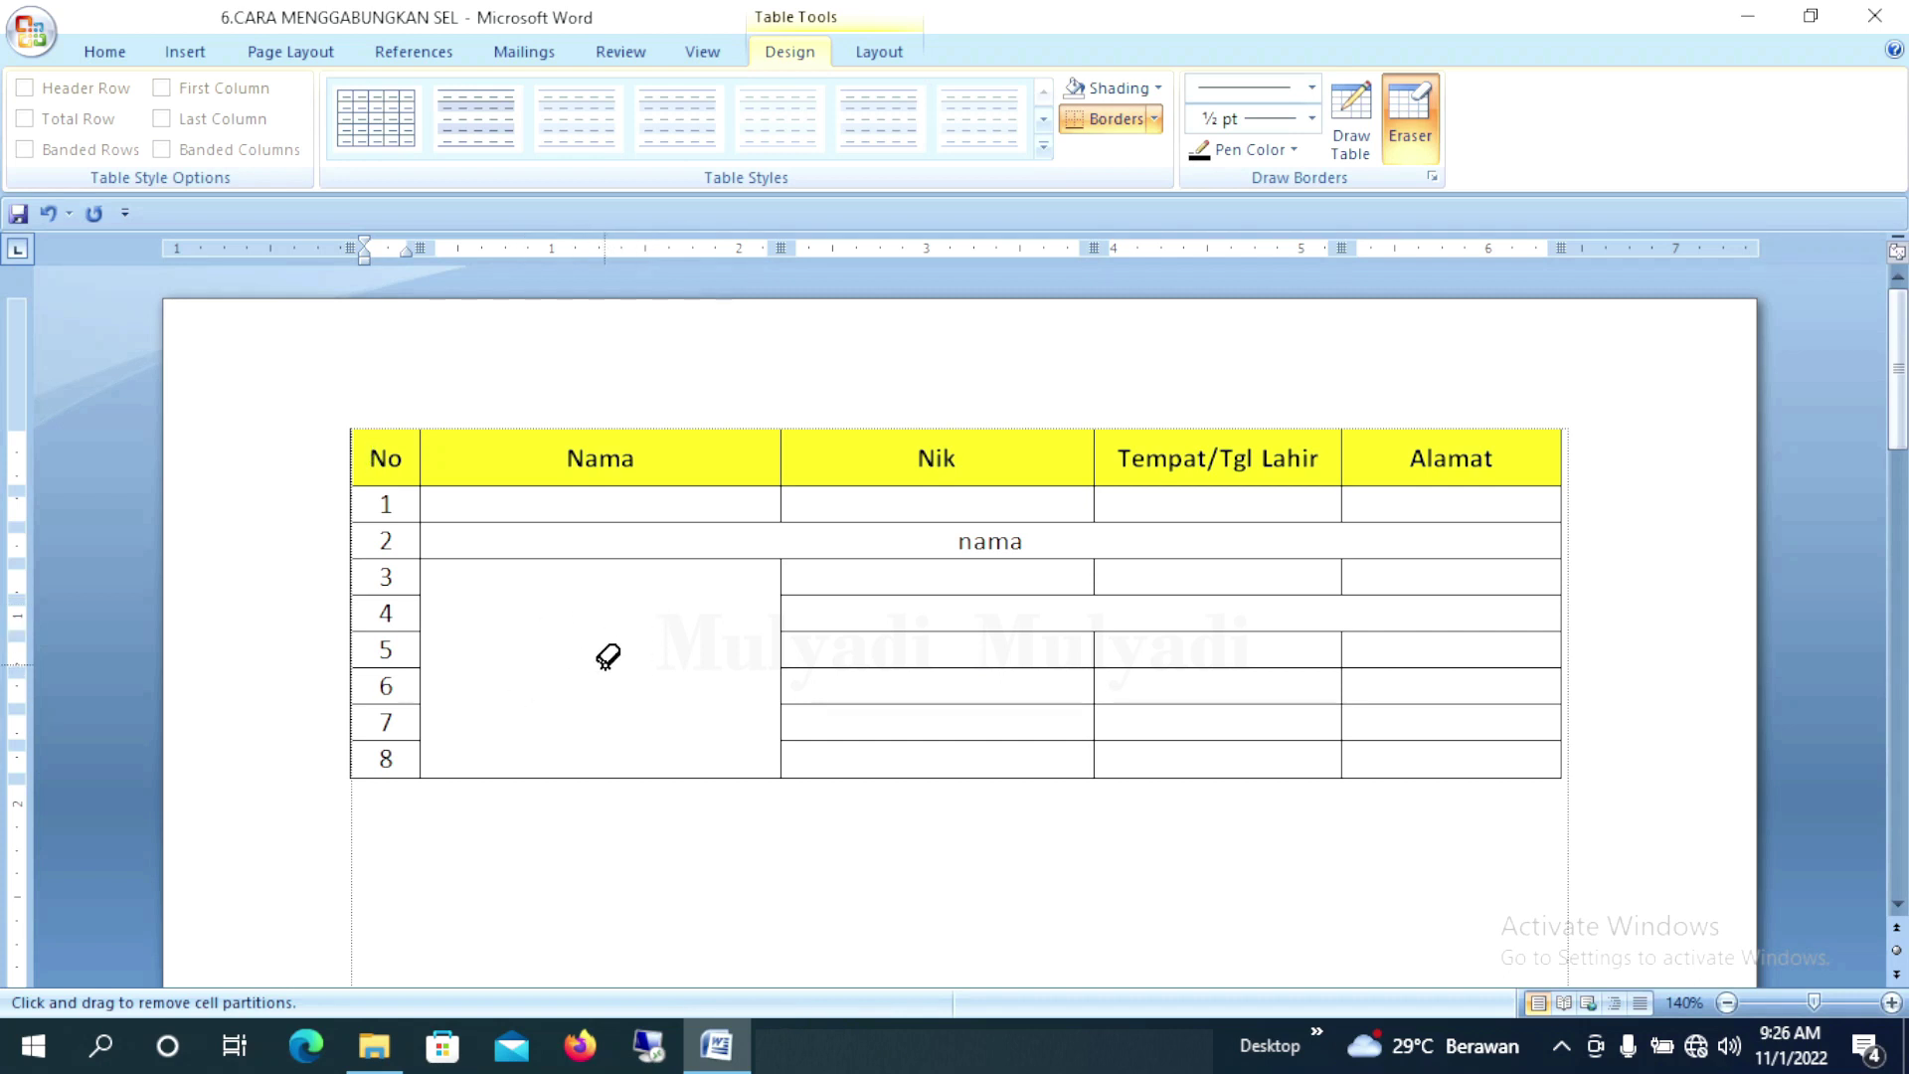
# With Draw Table, redraw the Nama column row borders between rows 3 through 8
pyautogui.click(1352, 114)
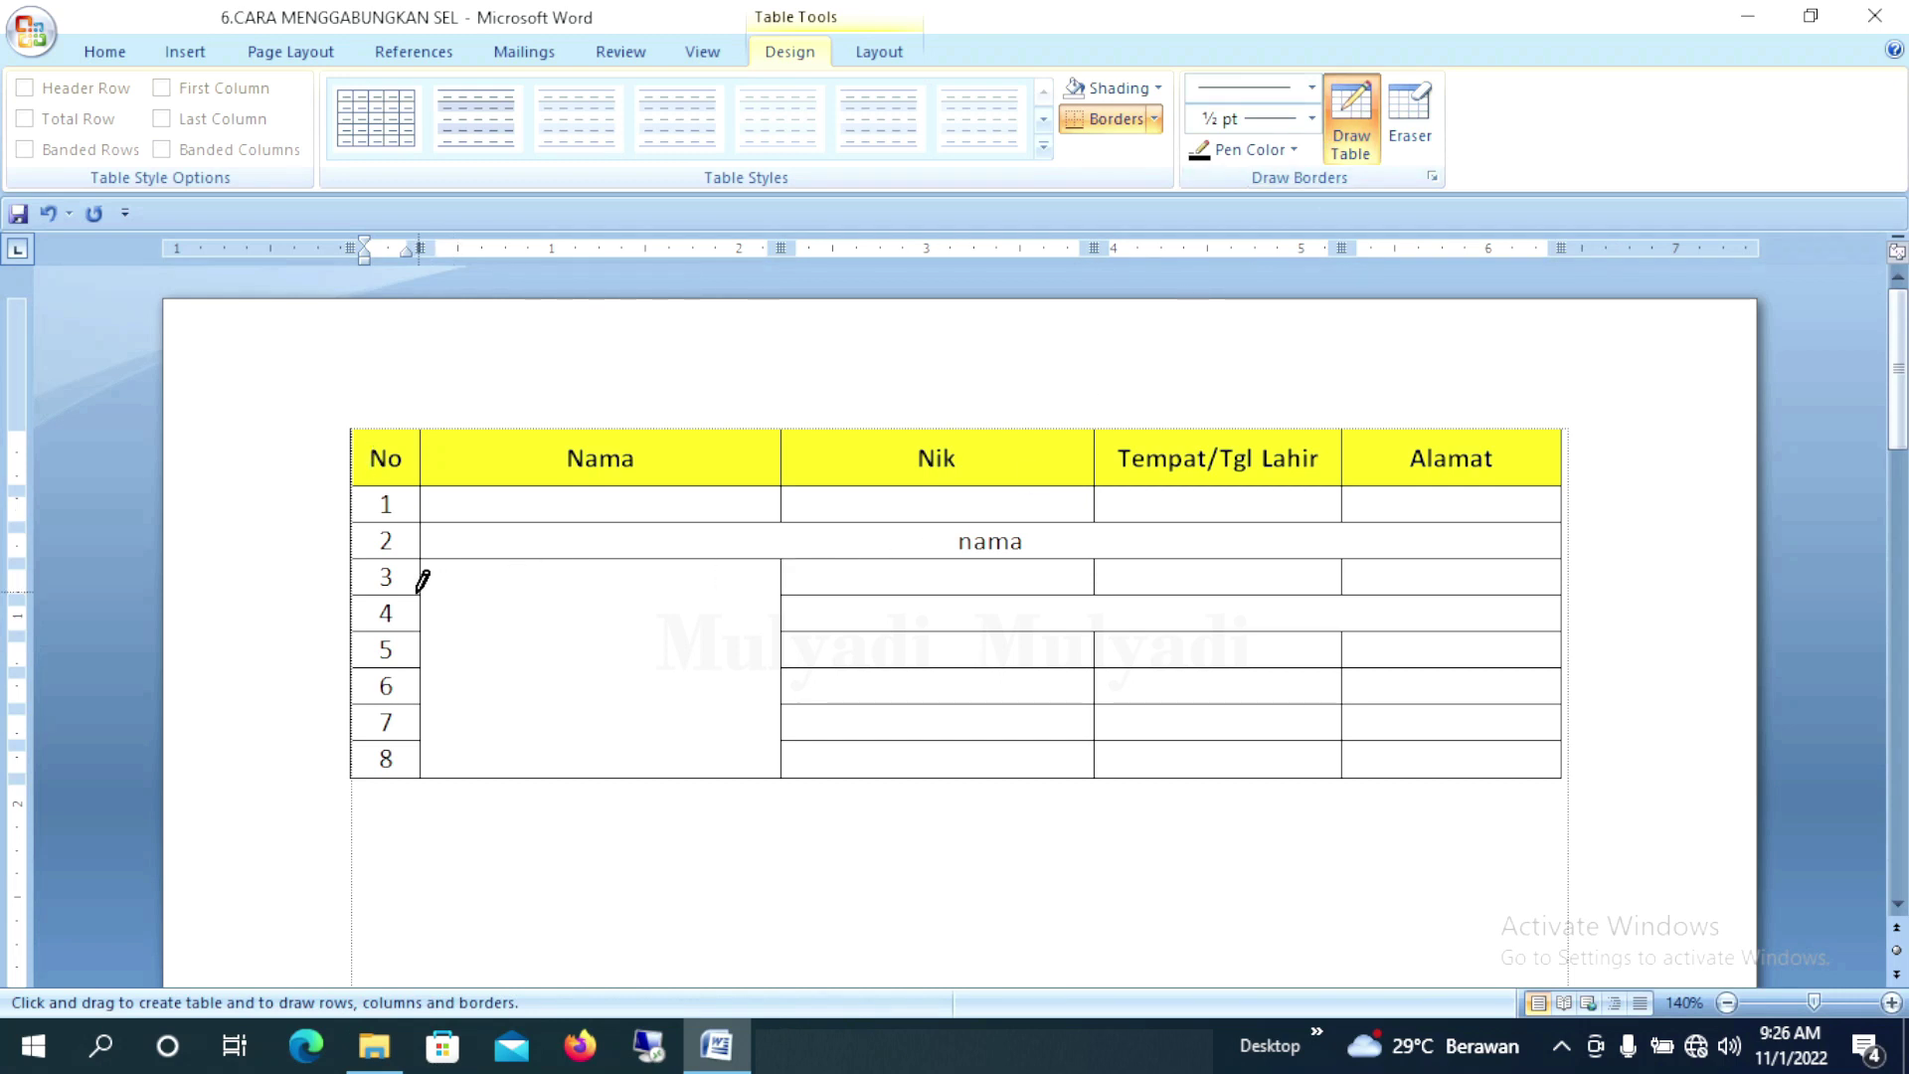
pyautogui.moveTo(422, 582); pyautogui.dragTo(690, 582)
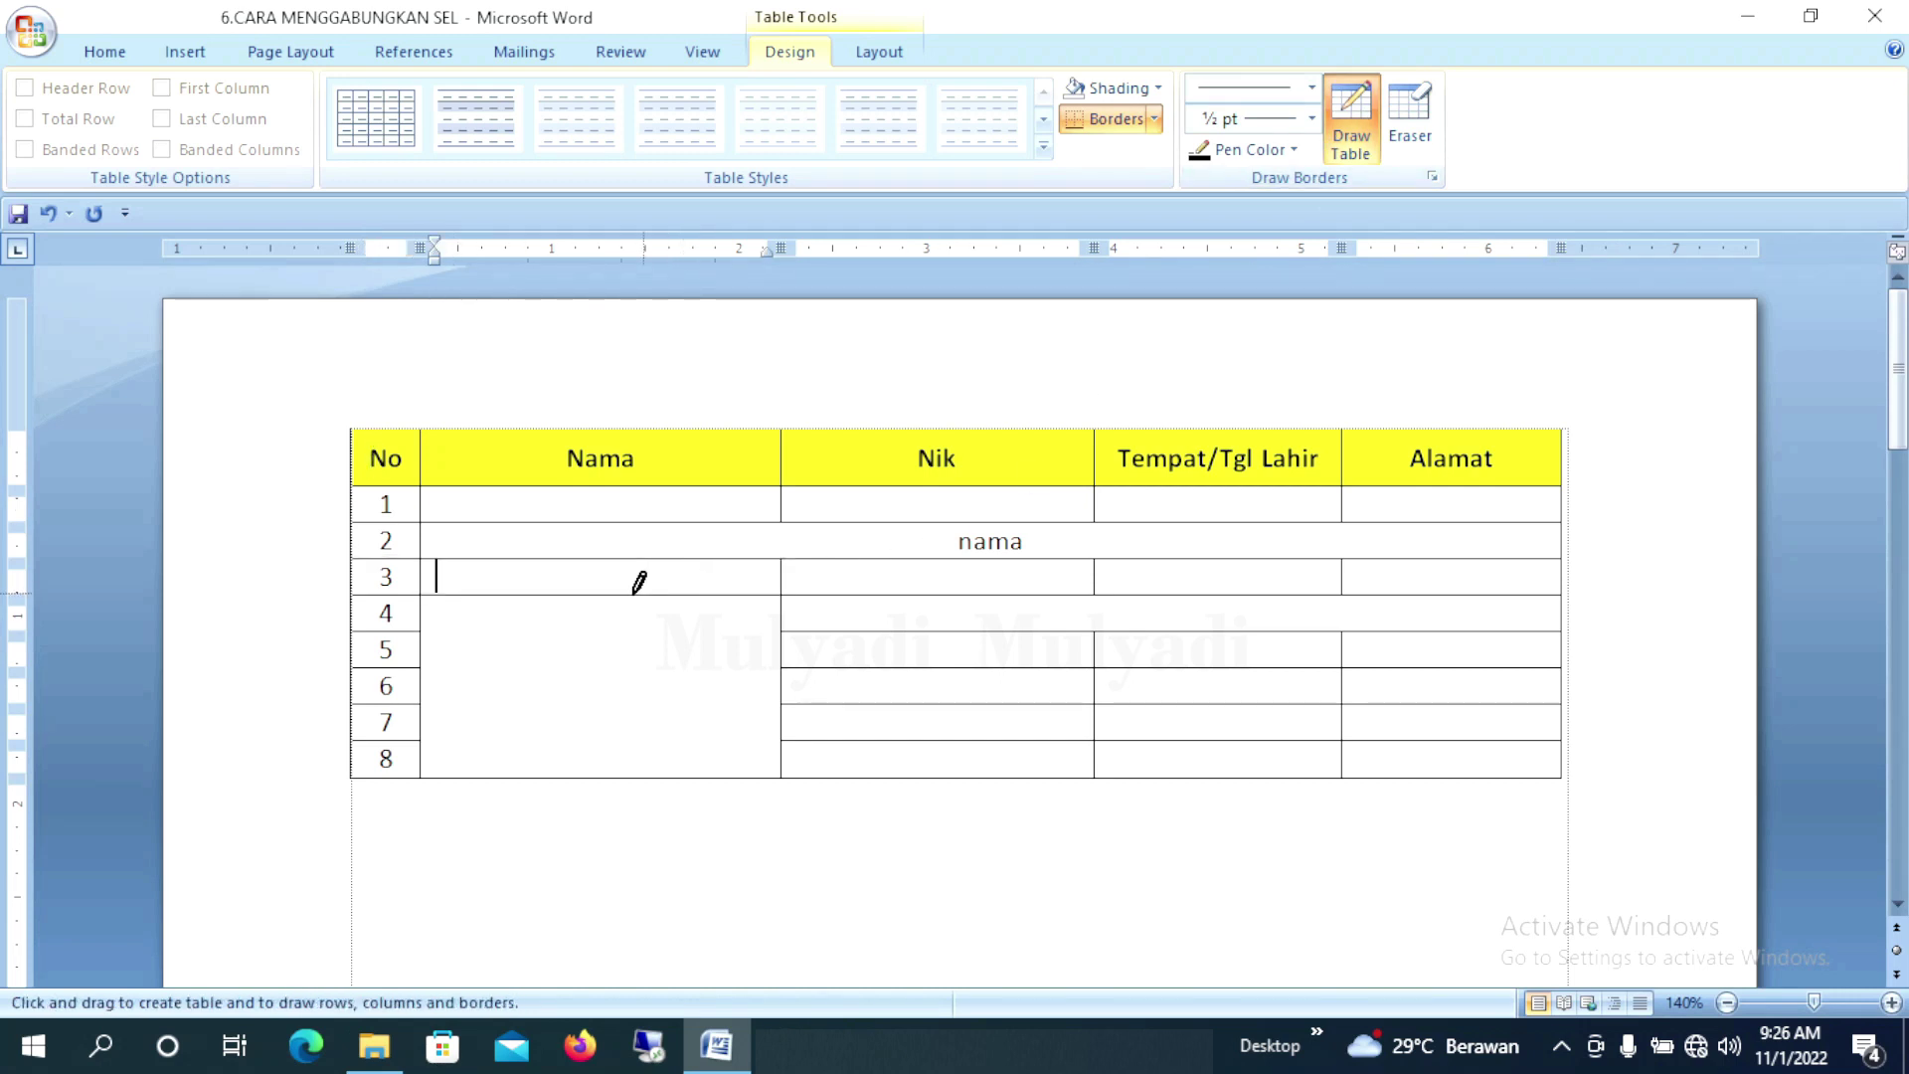
pyautogui.moveTo(423, 631); pyautogui.dragTo(725, 632)
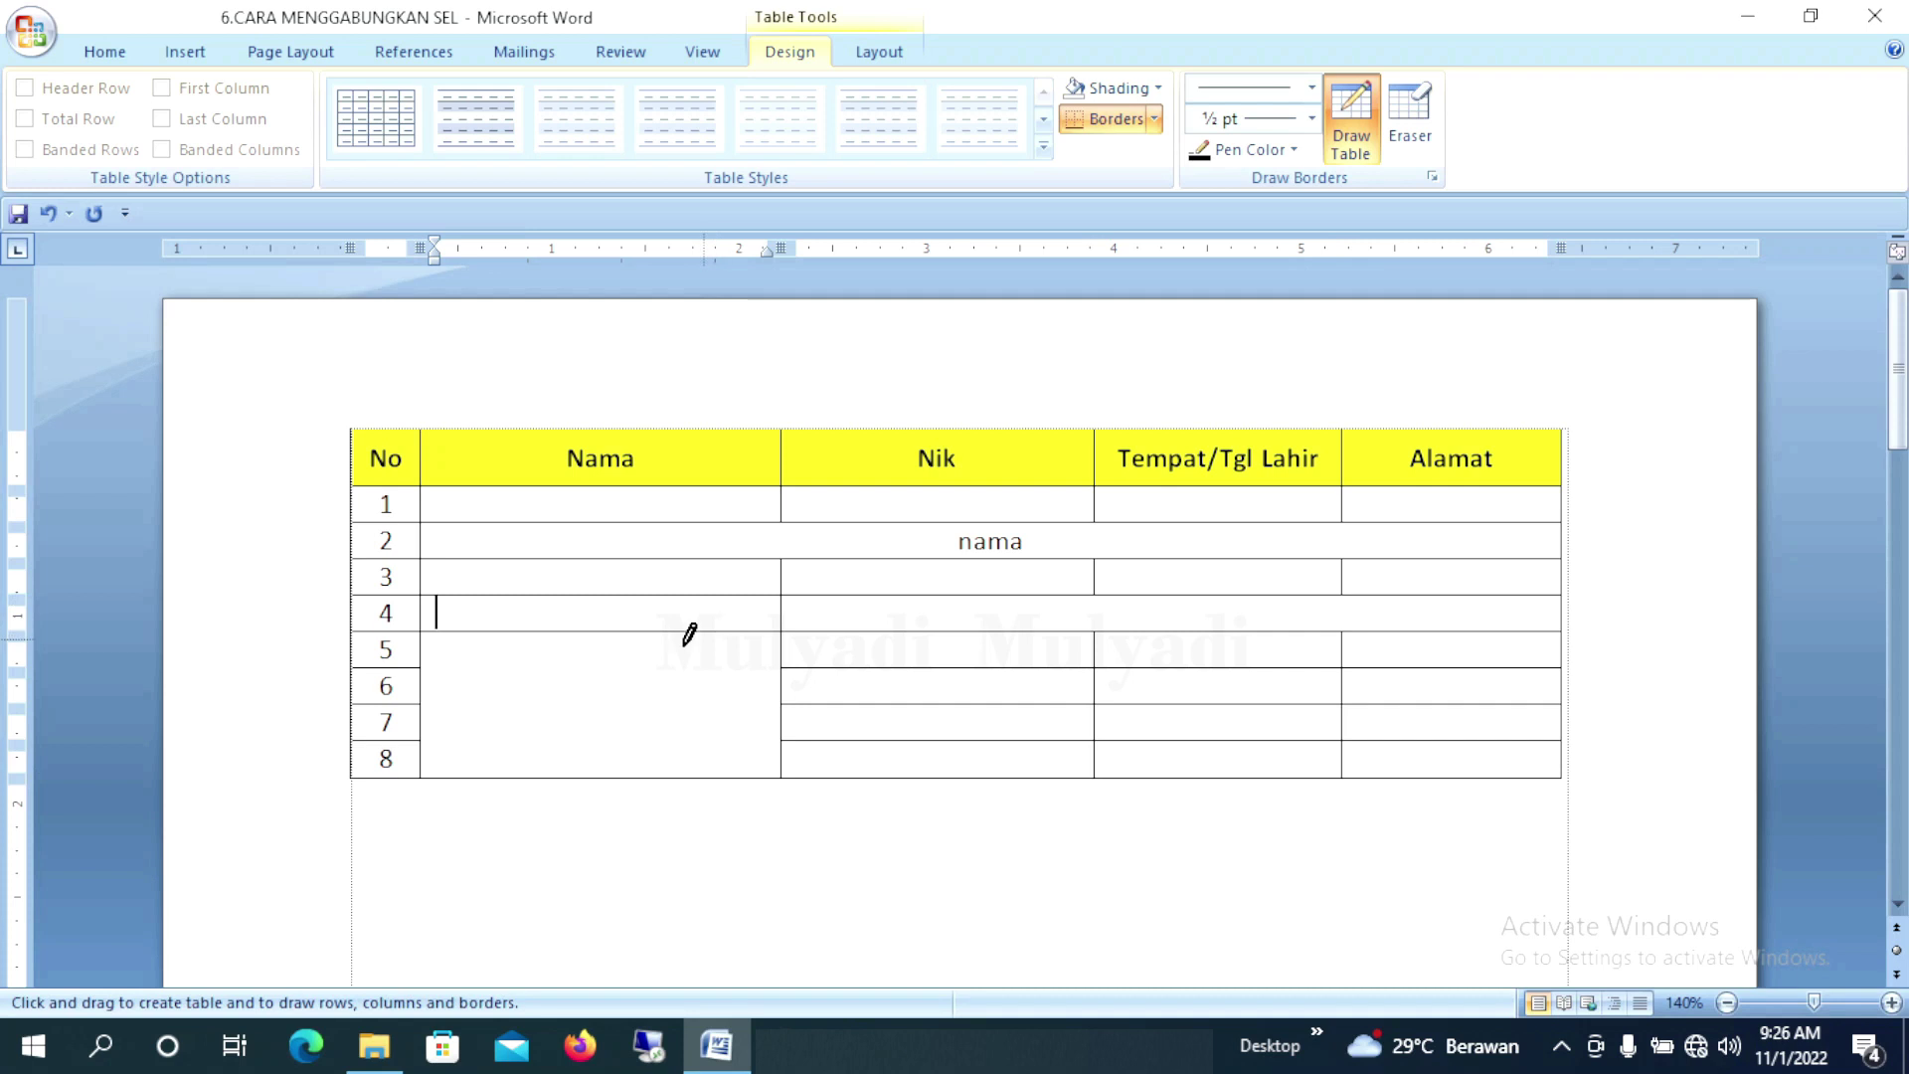
pyautogui.moveTo(647, 668); pyautogui.dragTo(426, 668)
pyautogui.moveTo(660, 704)
pyautogui.mouseDown()
pyautogui.moveTo(428, 704)
pyautogui.moveTo(734, 740)
pyautogui.mouseUp()
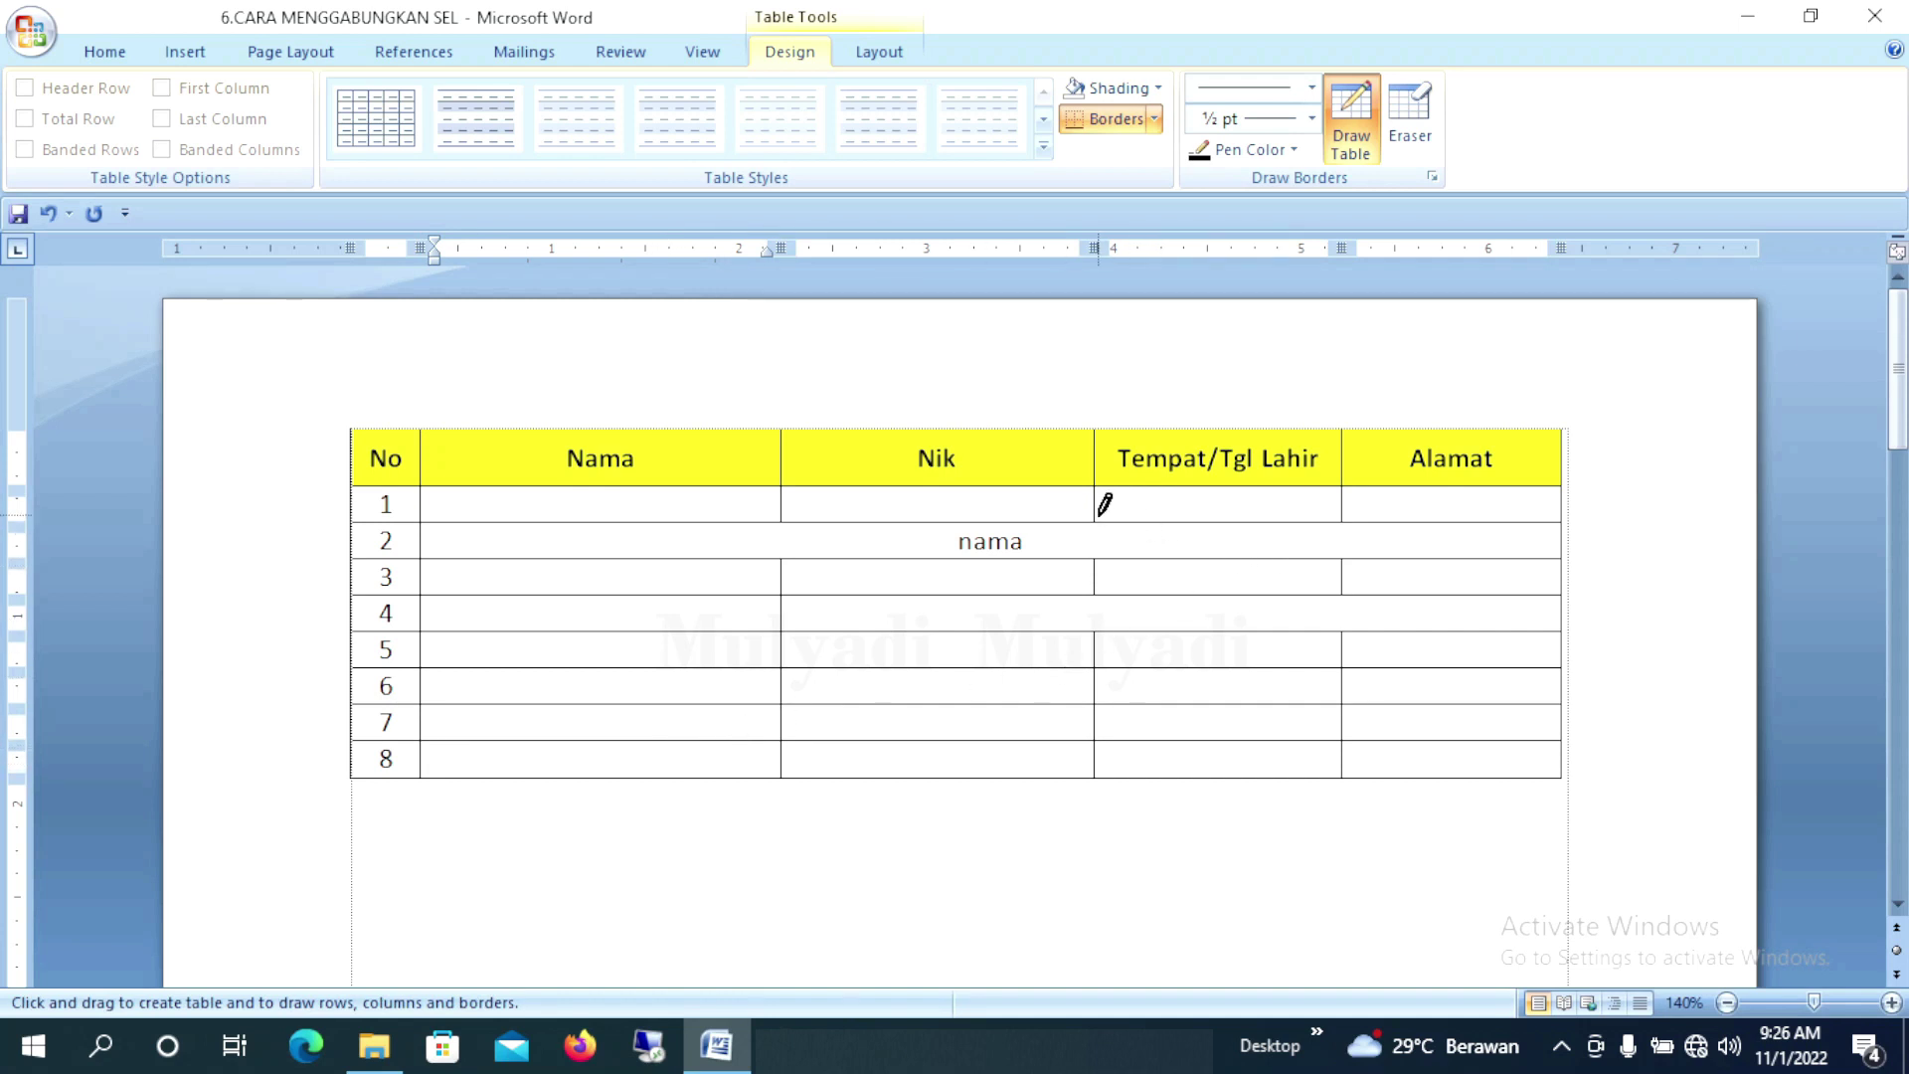
# Redraw the Nama/Nik, Nik/Tempat and Tempat/Alamat column borders through rows 2 and 4
pyautogui.moveTo(1098, 518); pyautogui.dragTo(1098, 555)
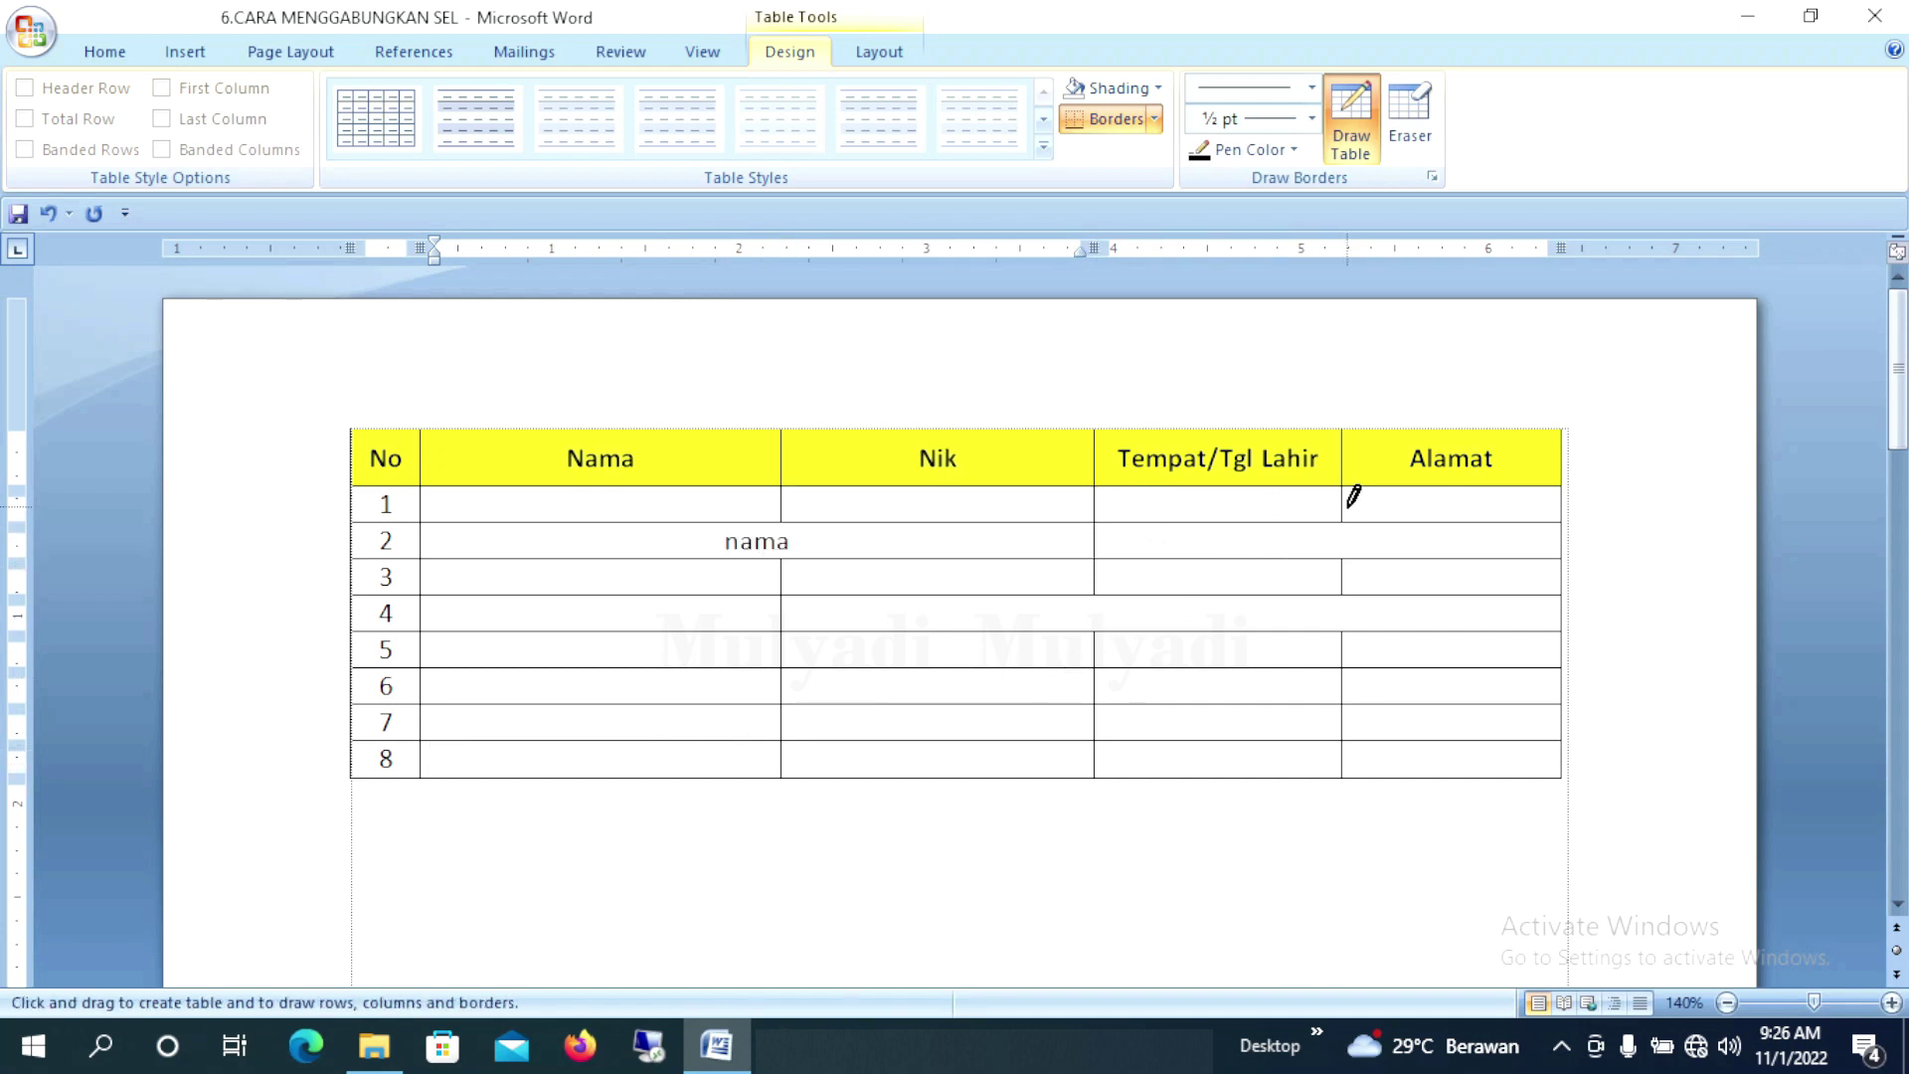
pyautogui.moveTo(1349, 502); pyautogui.dragTo(1348, 668)
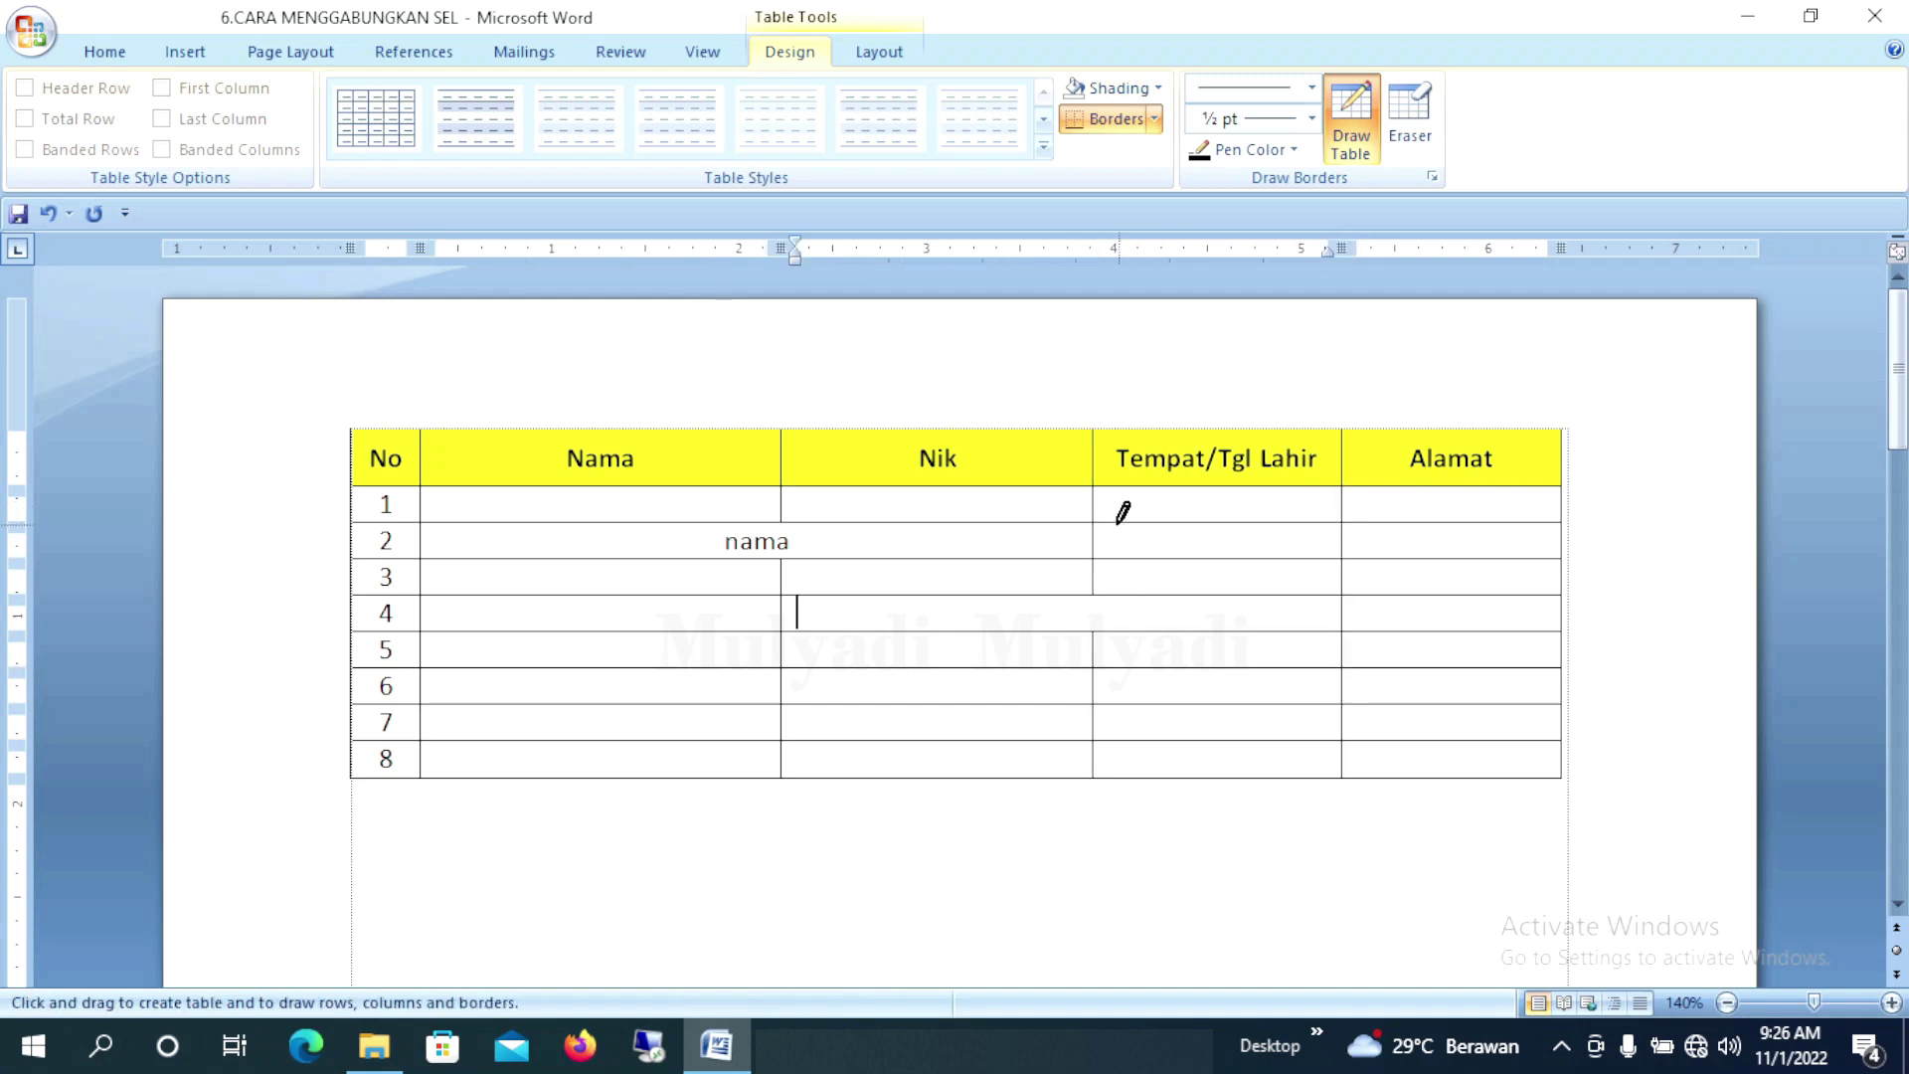
pyautogui.moveTo(1099, 519); pyautogui.dragTo(1097, 666)
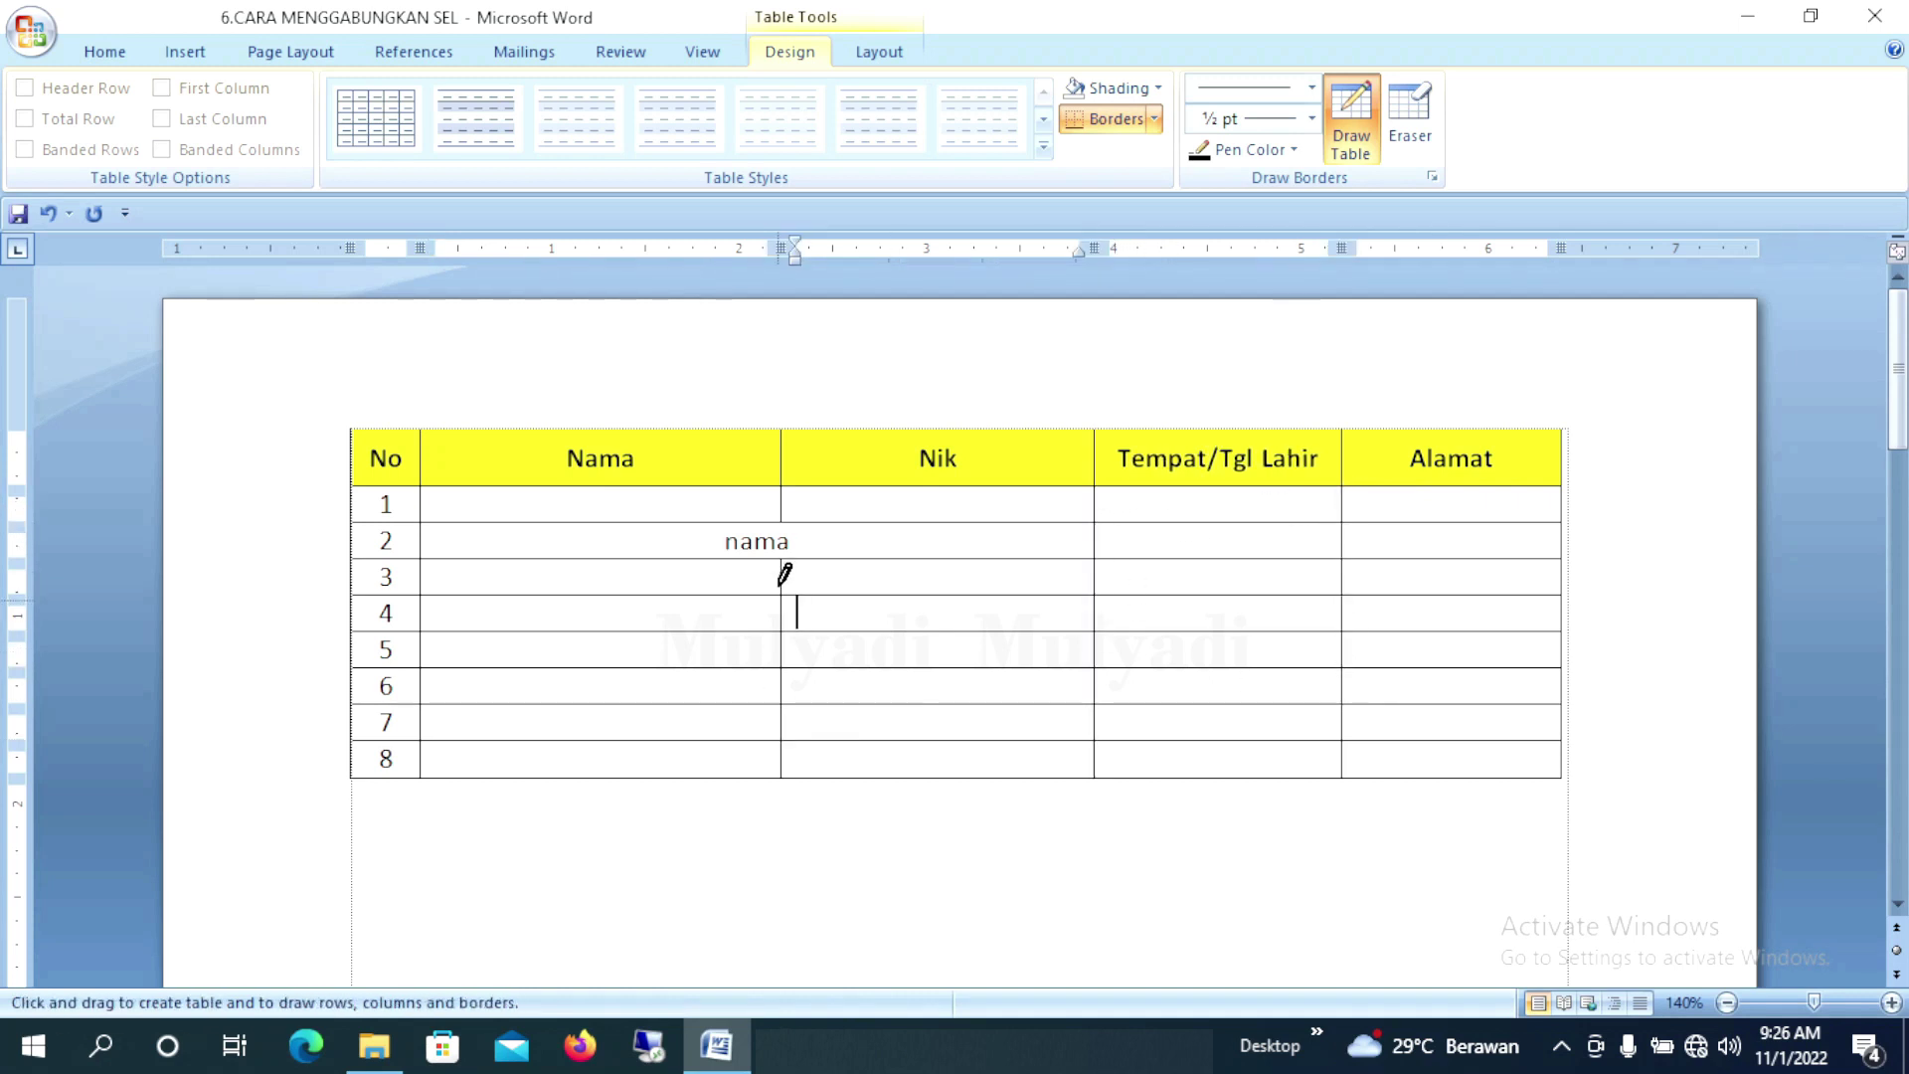
pyautogui.moveTo(779, 462); pyautogui.dragTo(773, 579)
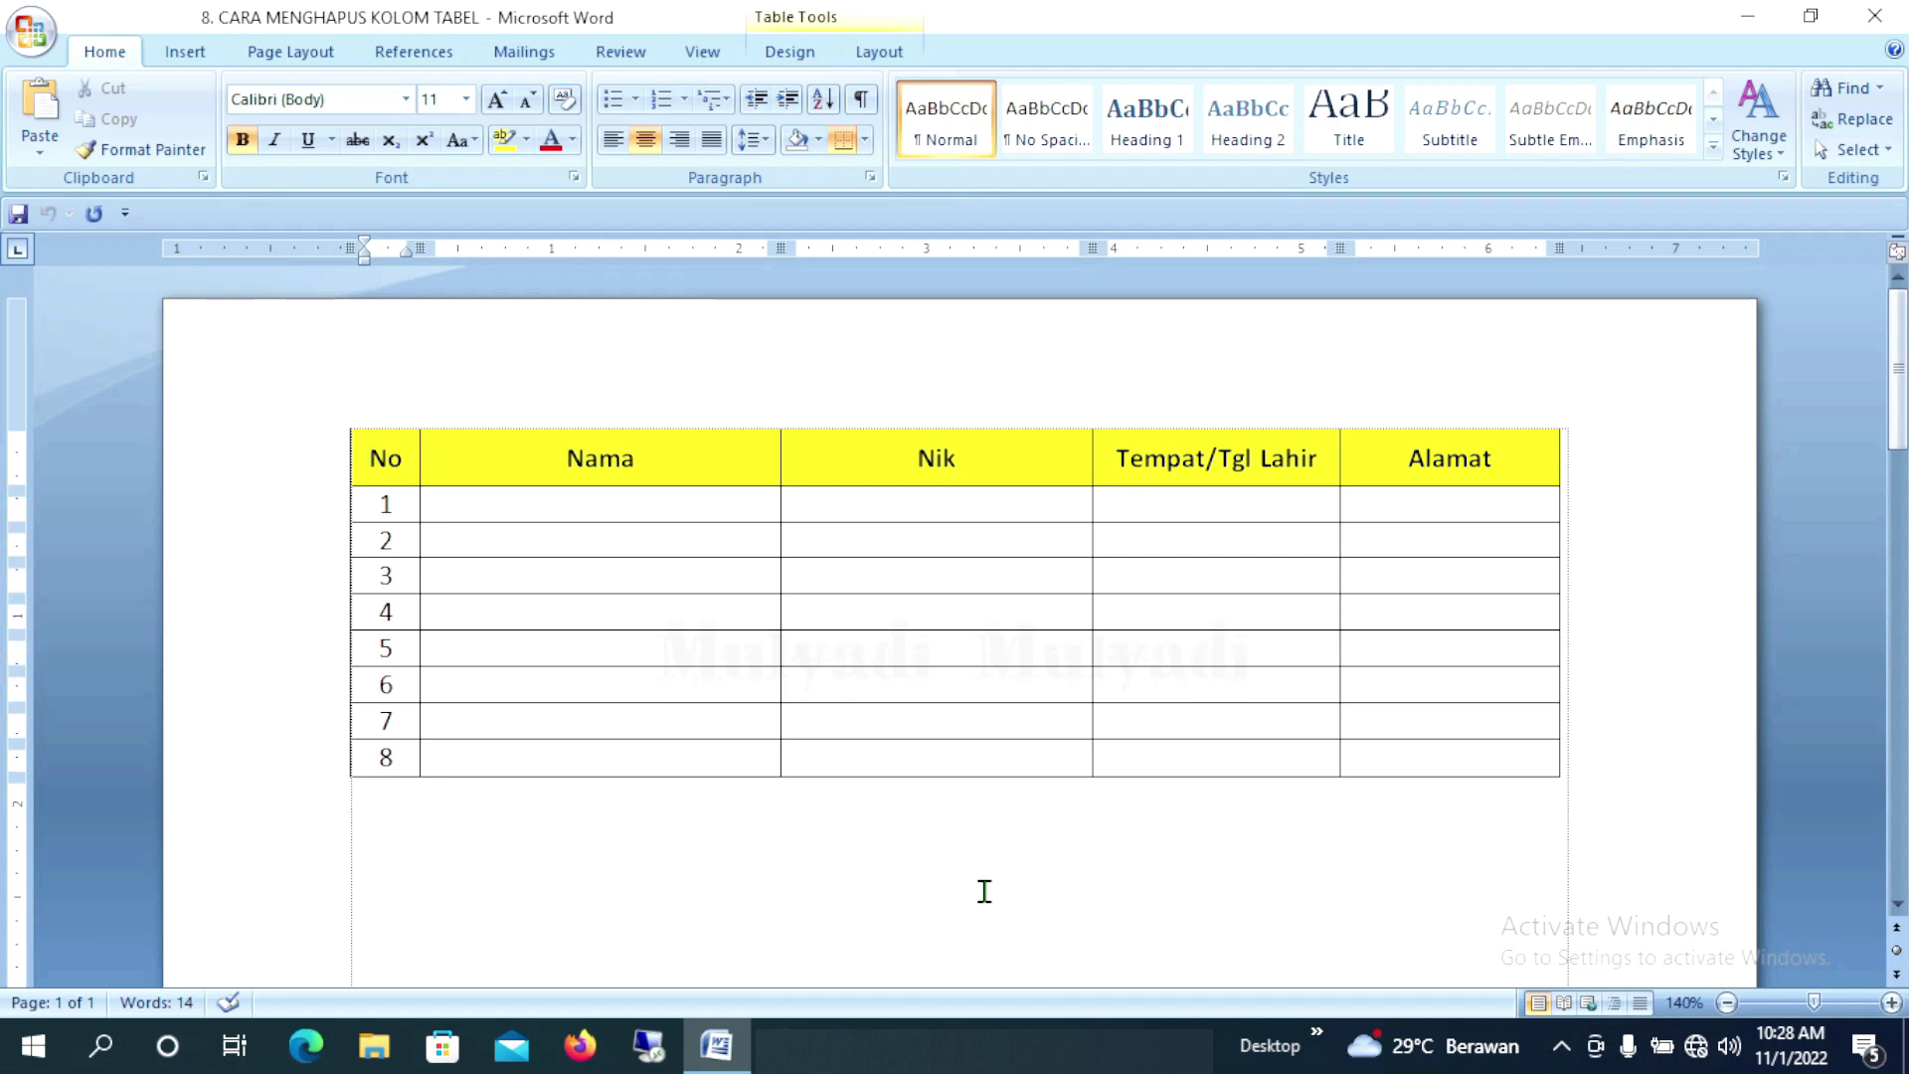
# Select table rows 2, 3 and 4 and remove them with Delete Rows
pyautogui.moveTo(340, 420)
pyautogui.moveTo(298, 545); pyautogui.dragTo(296, 620)
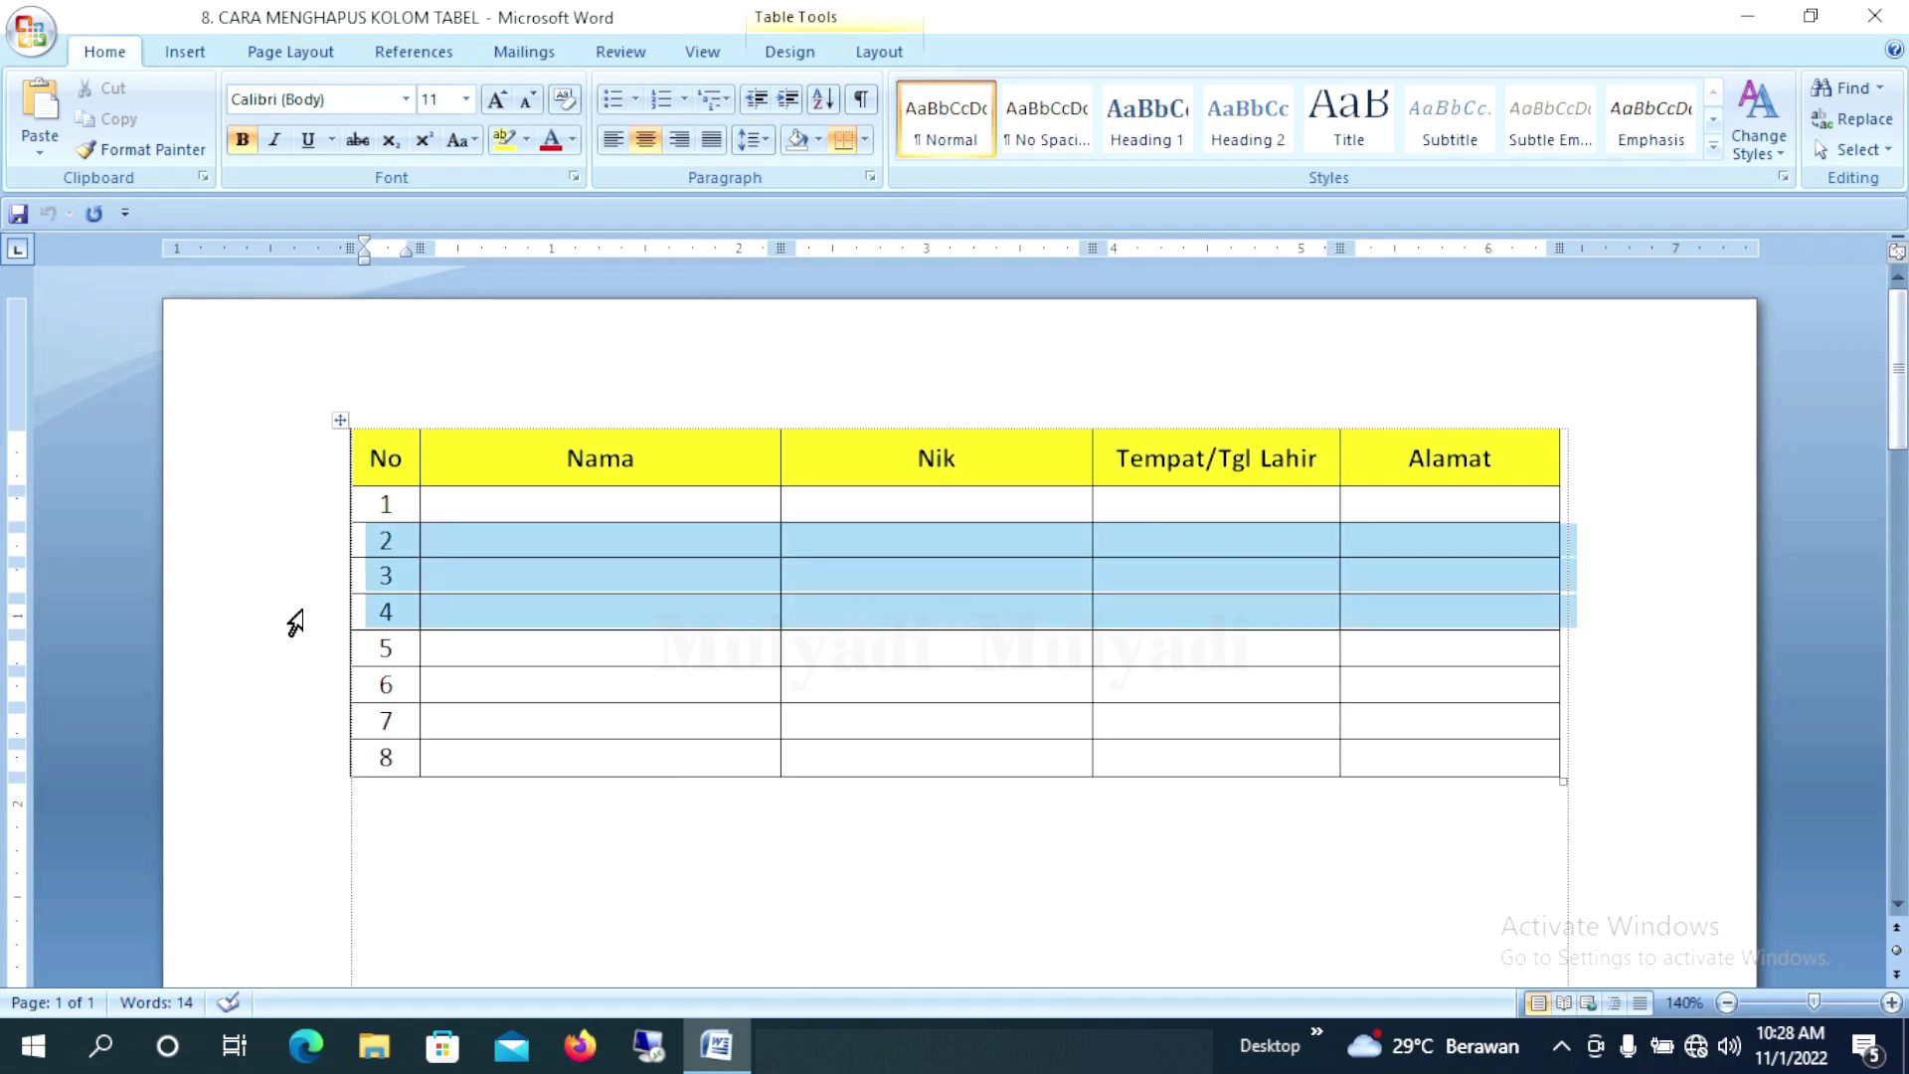
pyautogui.rightClick(671, 583)
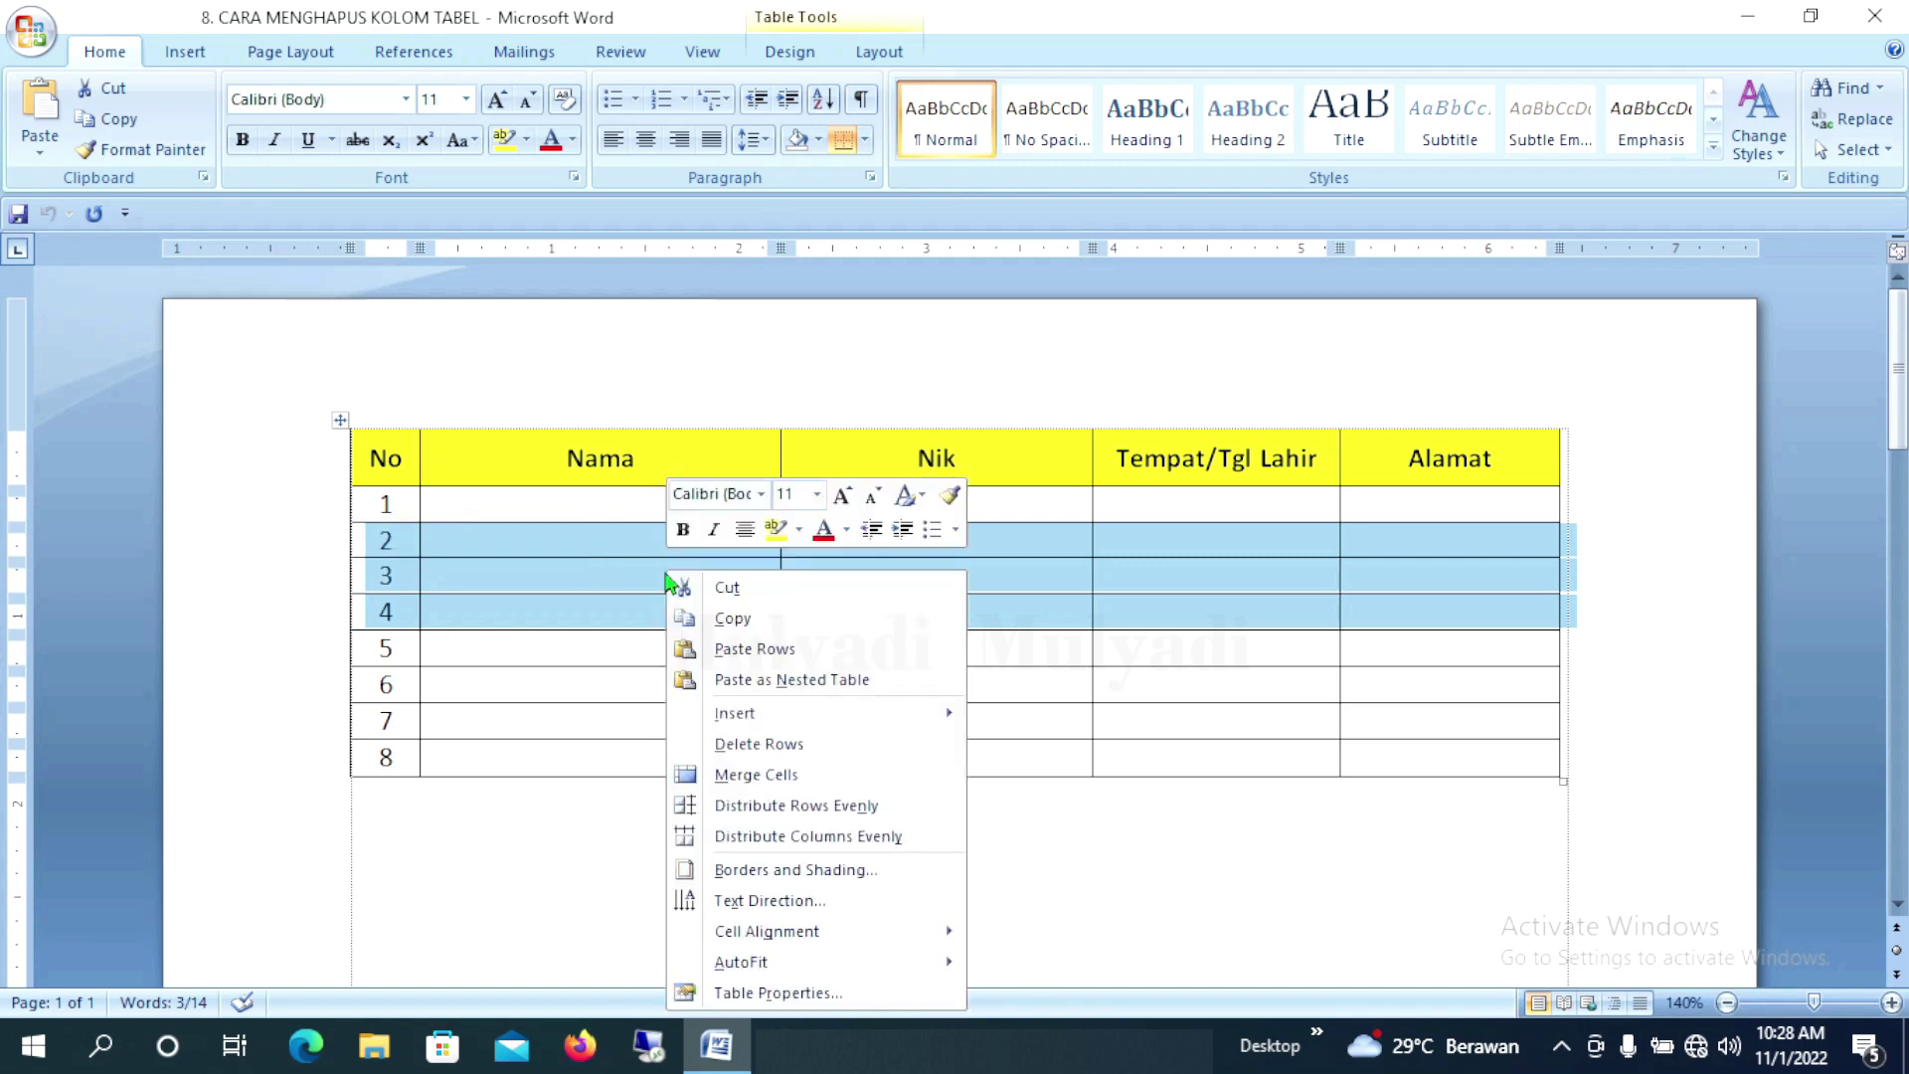
pyautogui.click(792, 756)
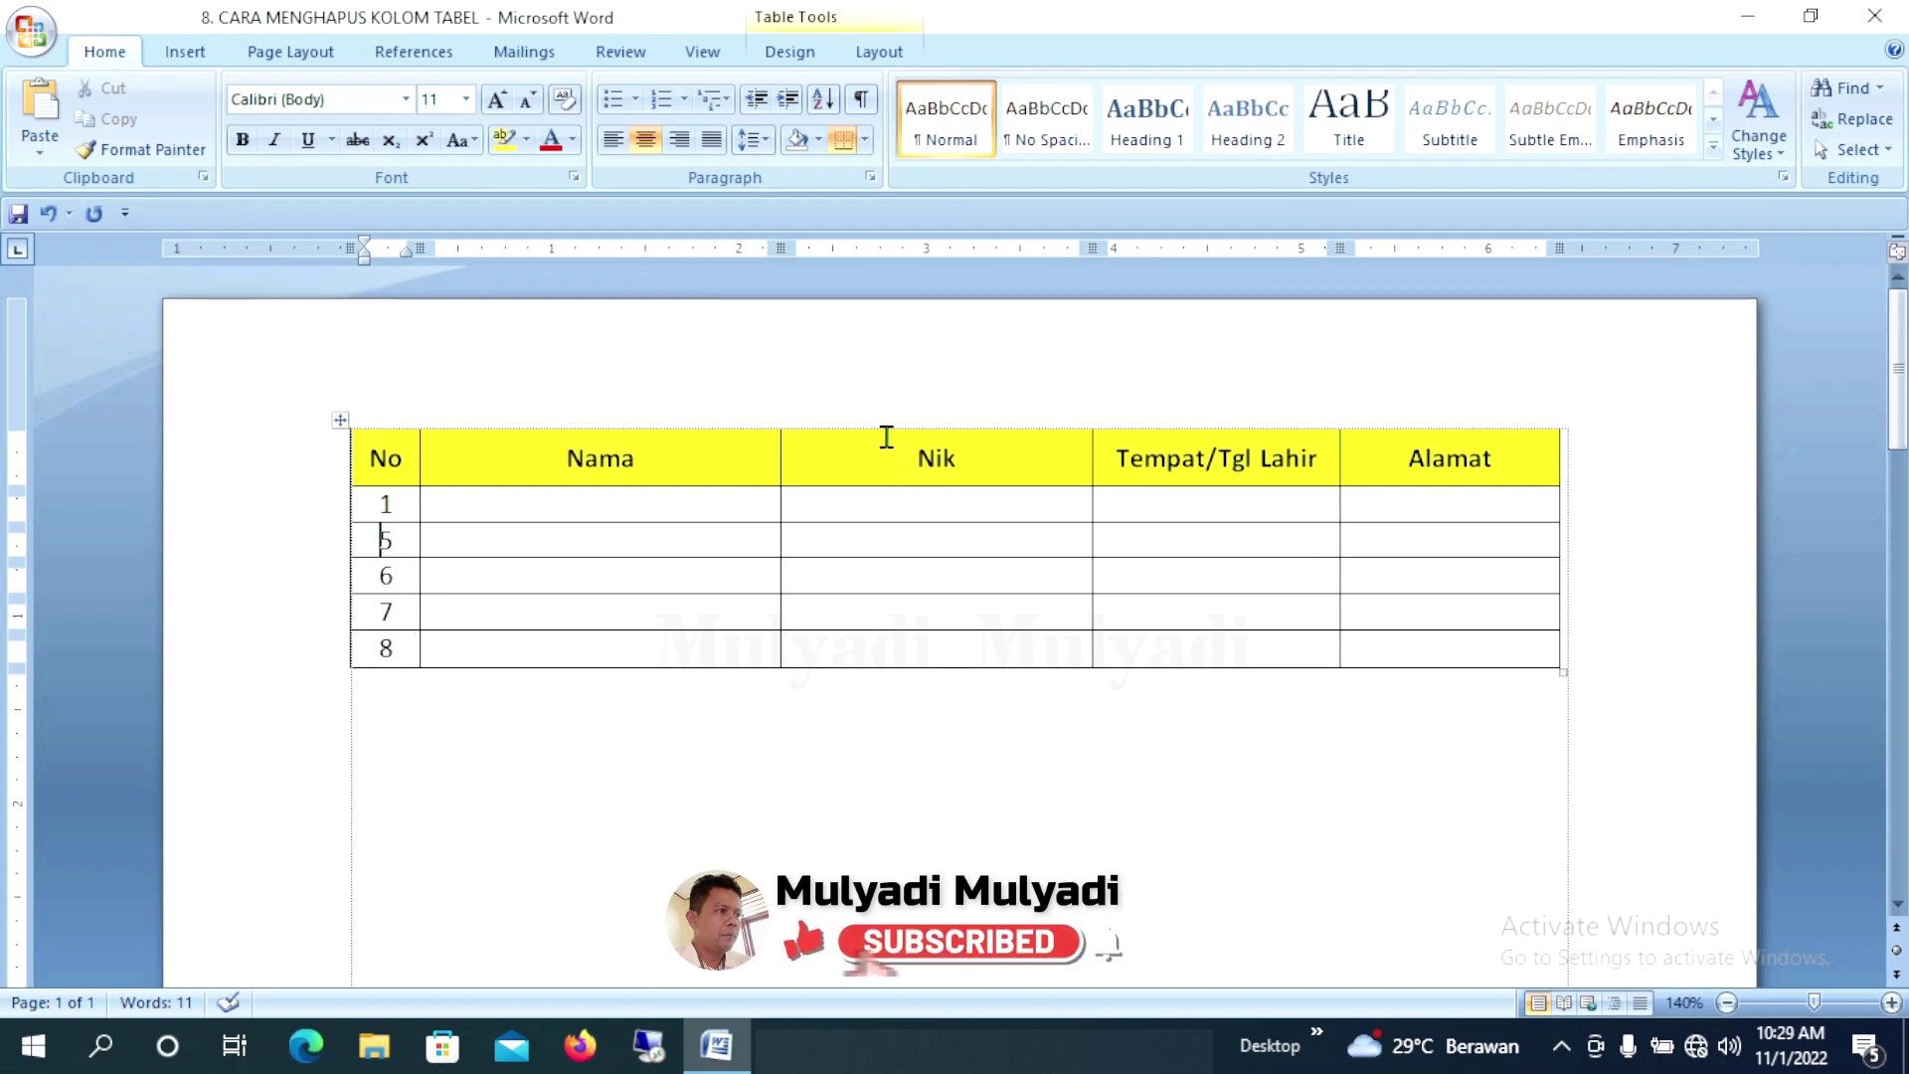
pyautogui.click(812, 411)
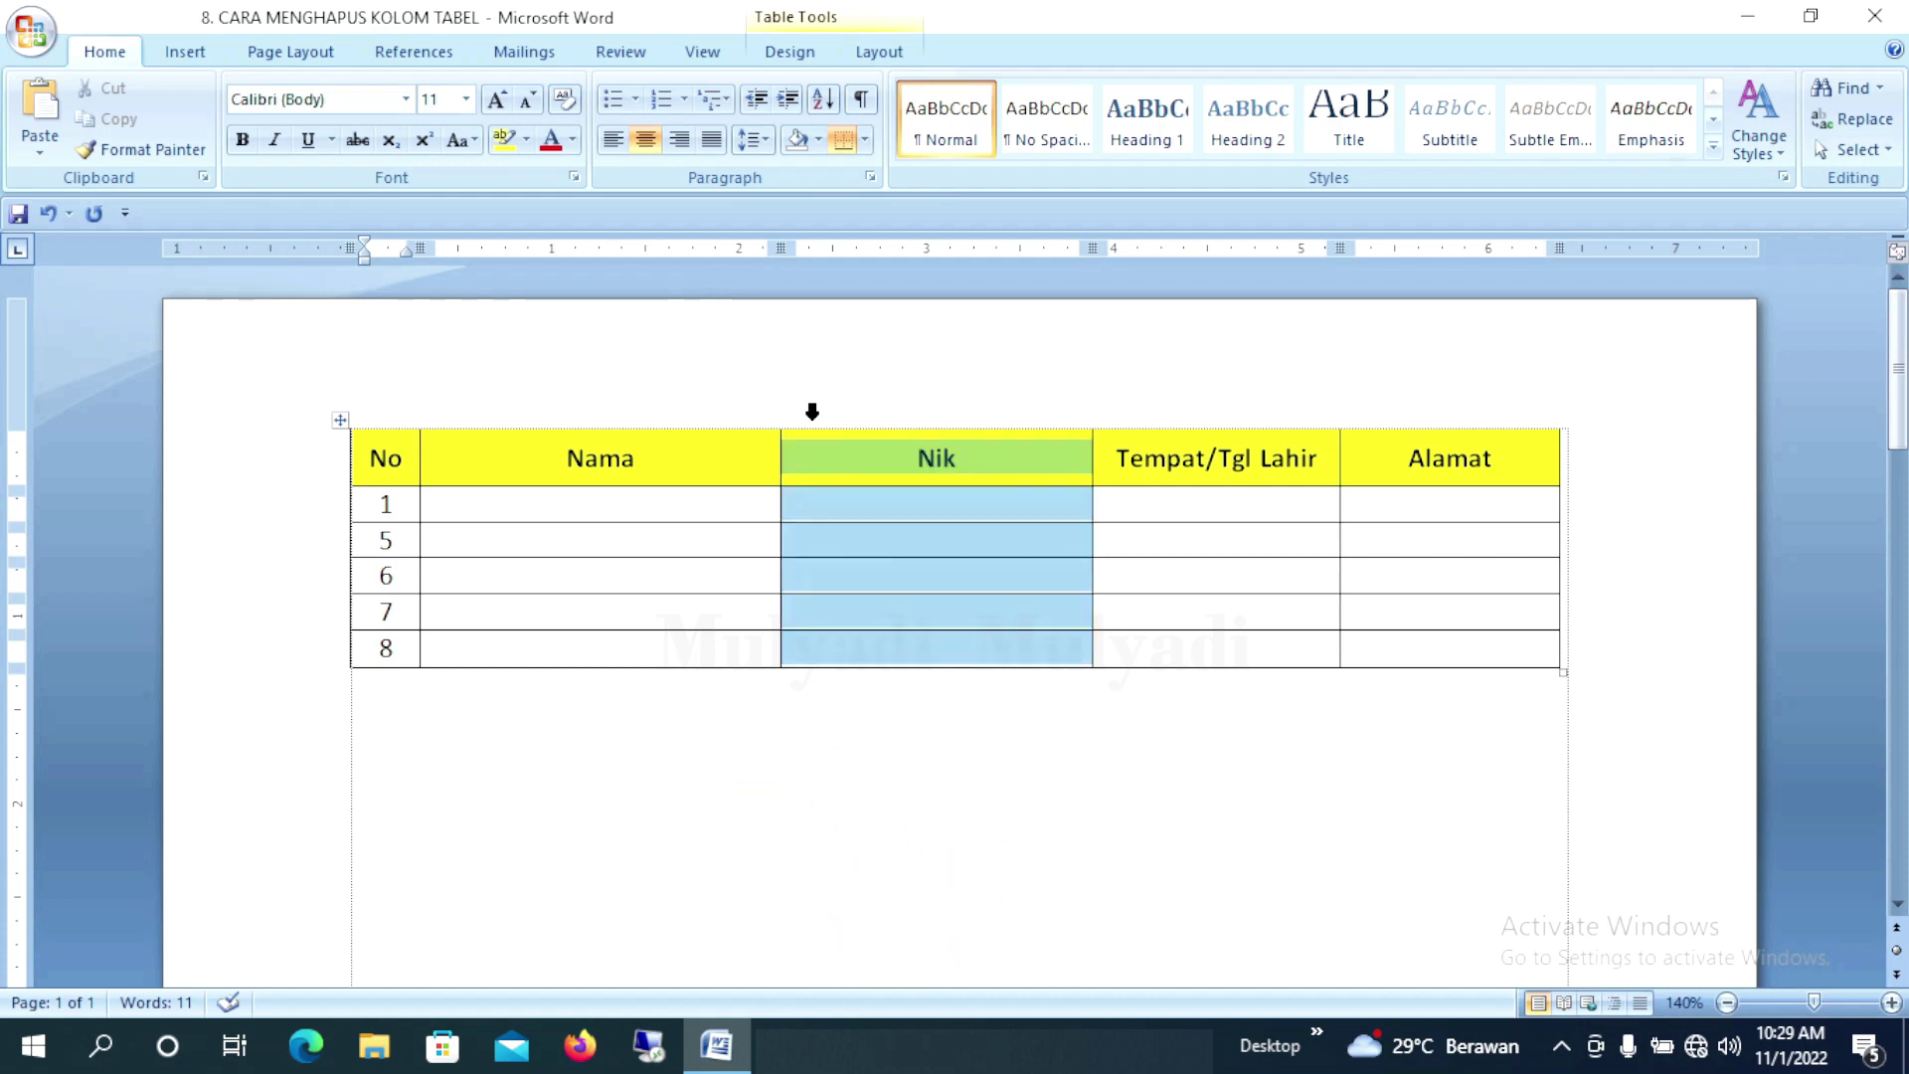
pyautogui.moveTo(1095, 411); pyautogui.dragTo(1195, 411)
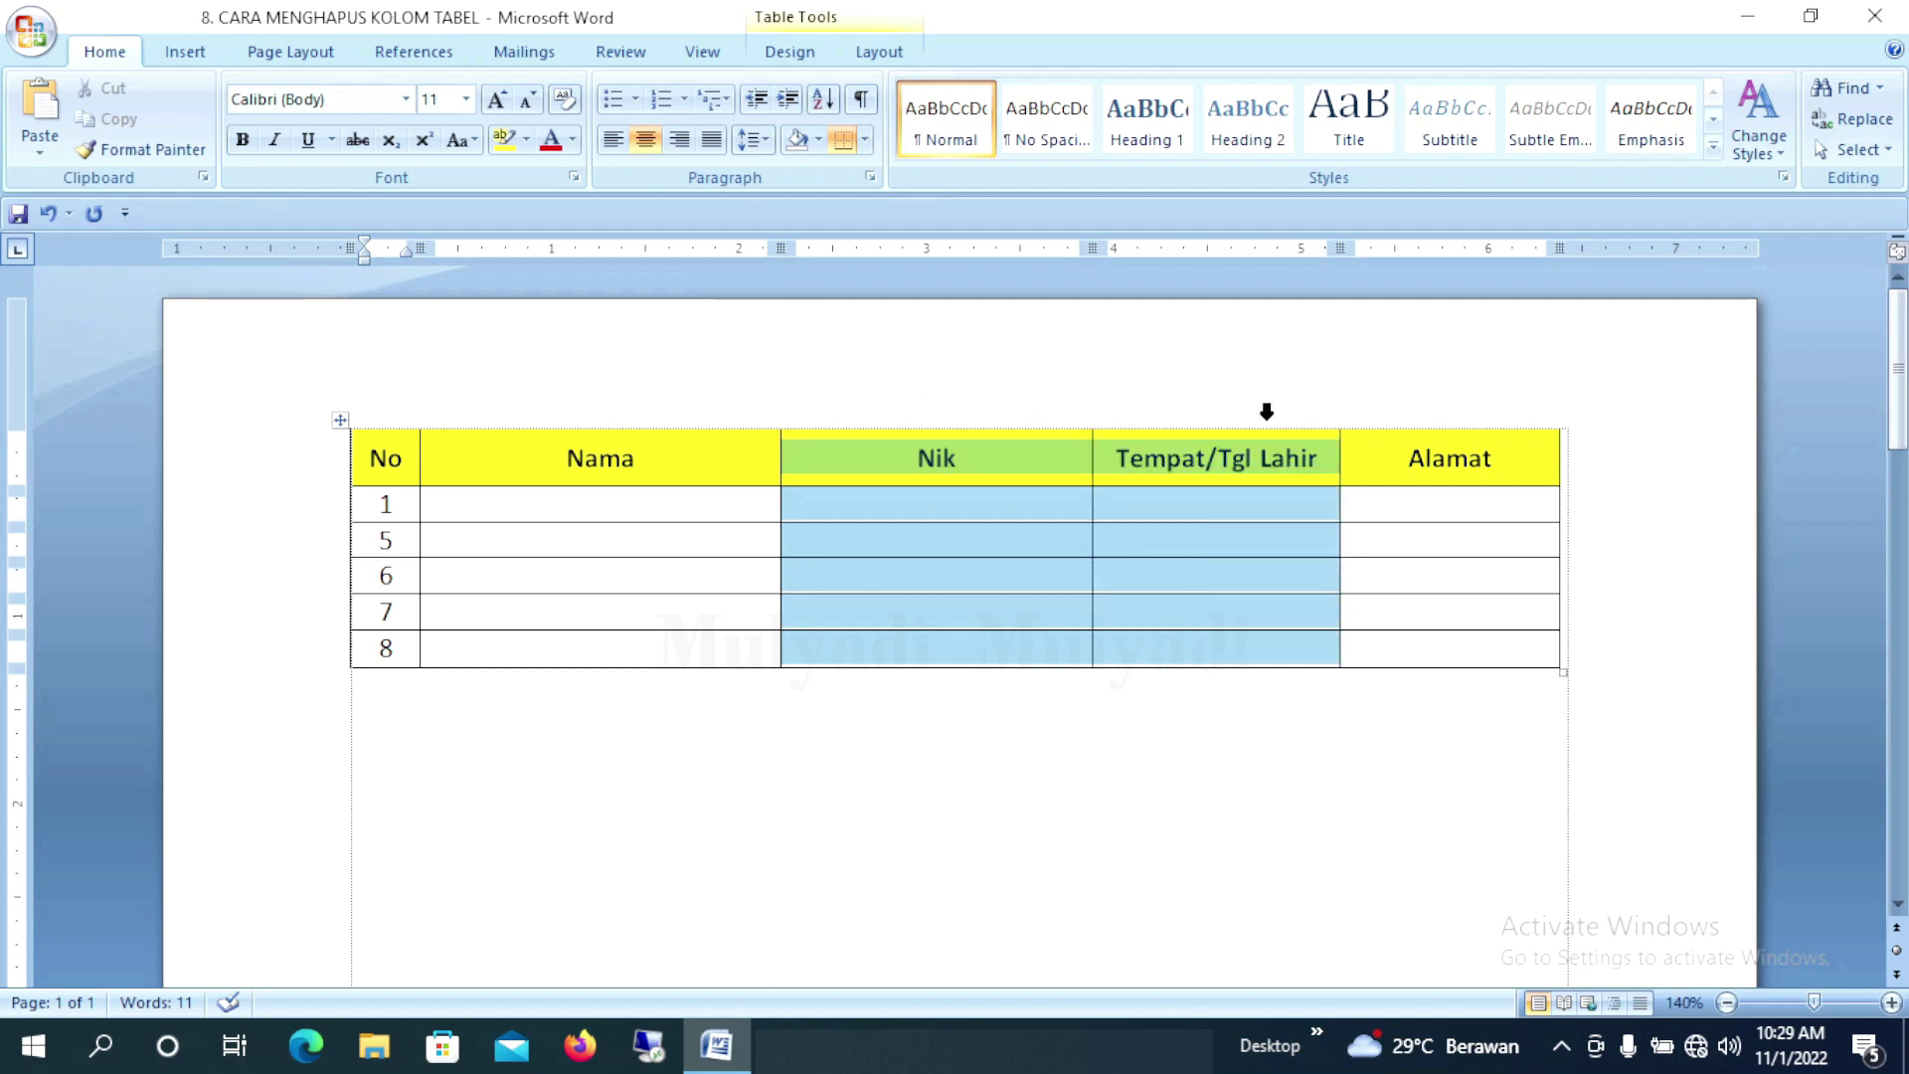
pyautogui.moveTo(1195, 411); pyautogui.dragTo(1403, 413)
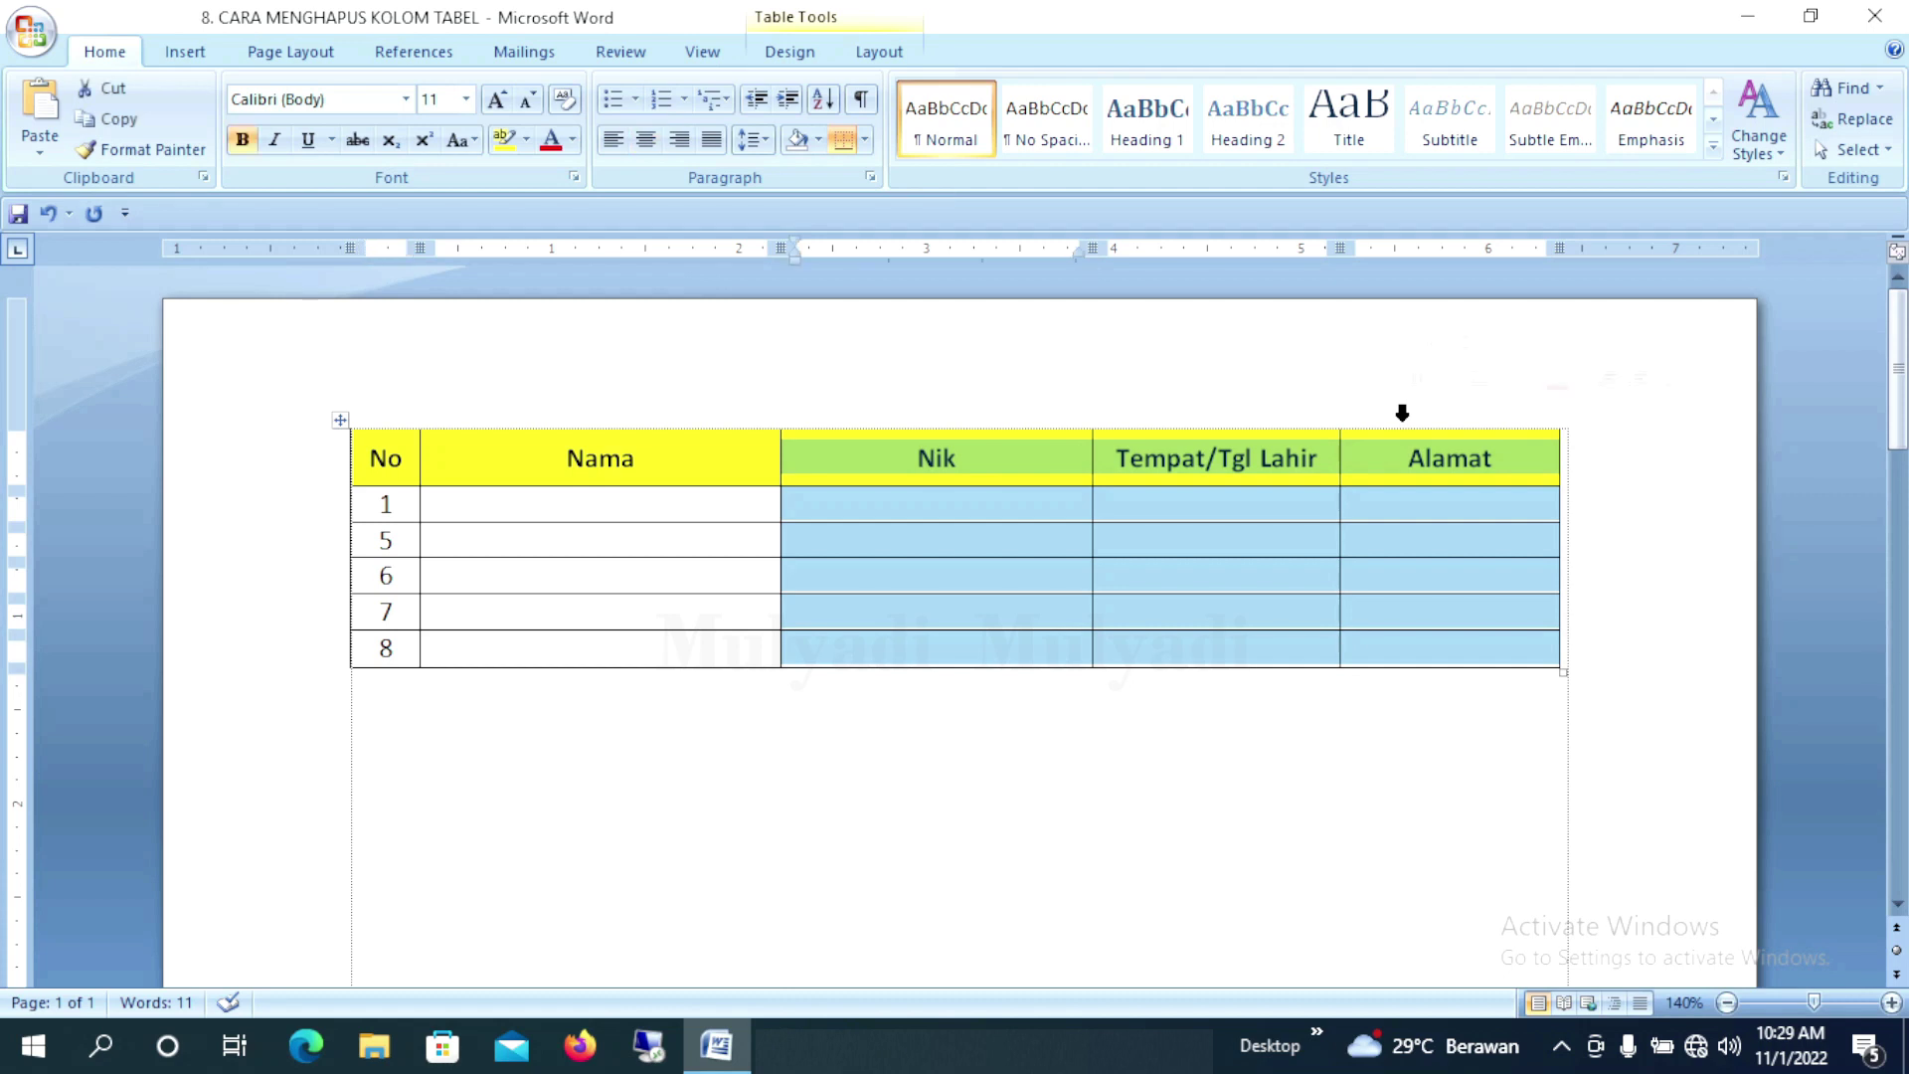
pyautogui.rightClick(1397, 489)
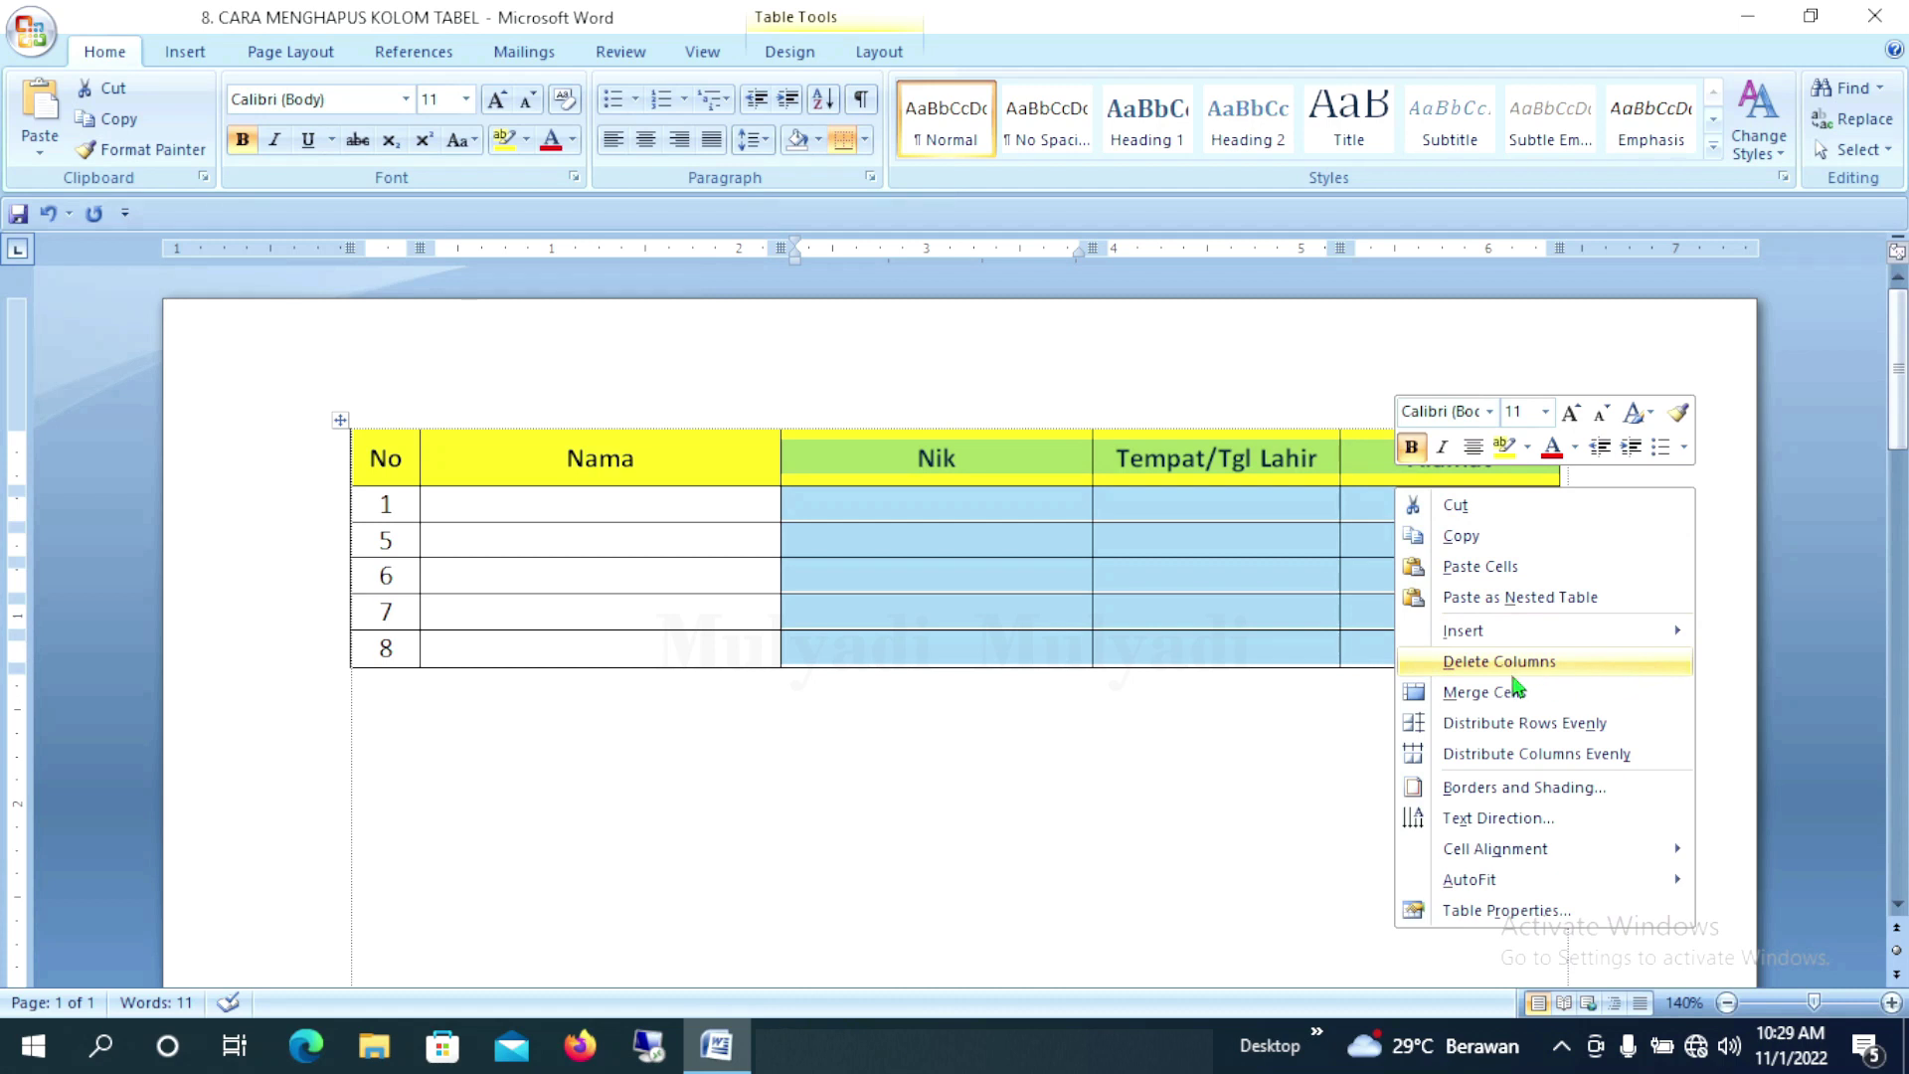
pyautogui.click(1512, 666)
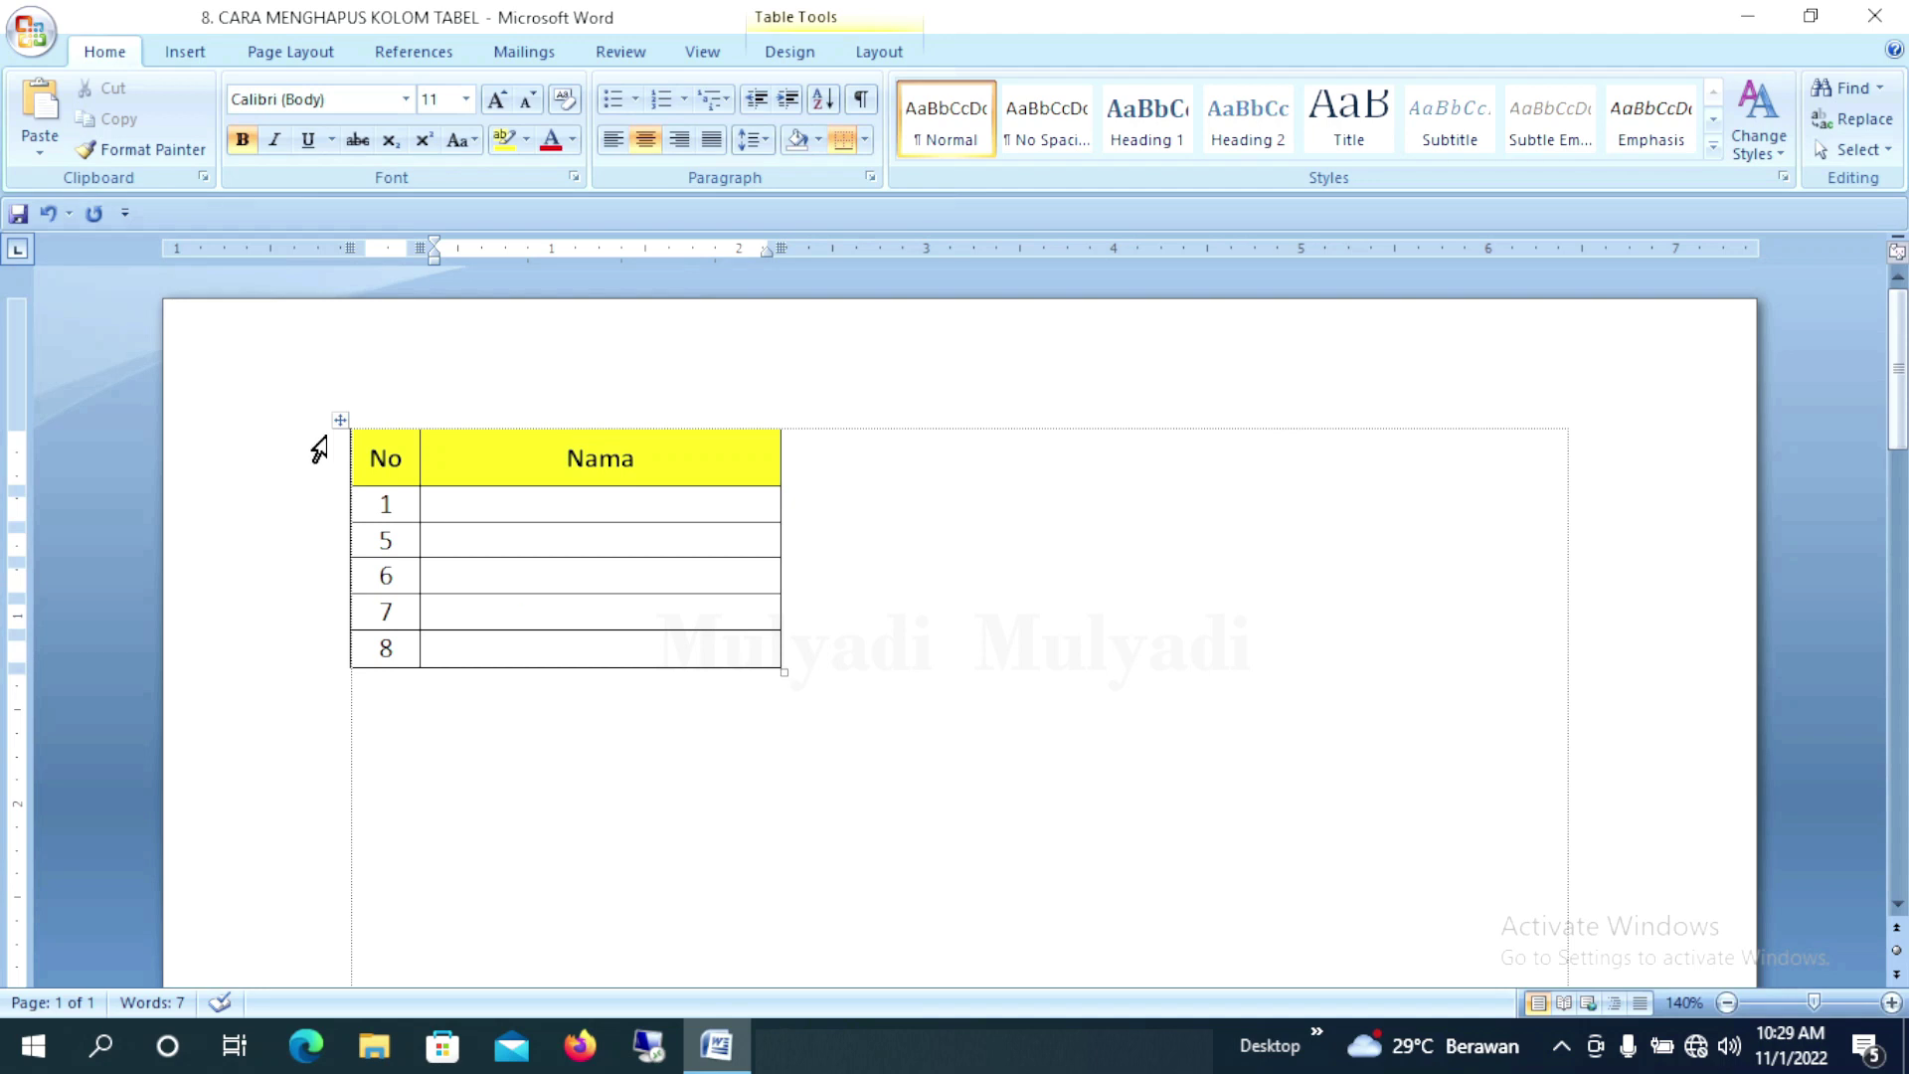
pyautogui.click(50, 213)
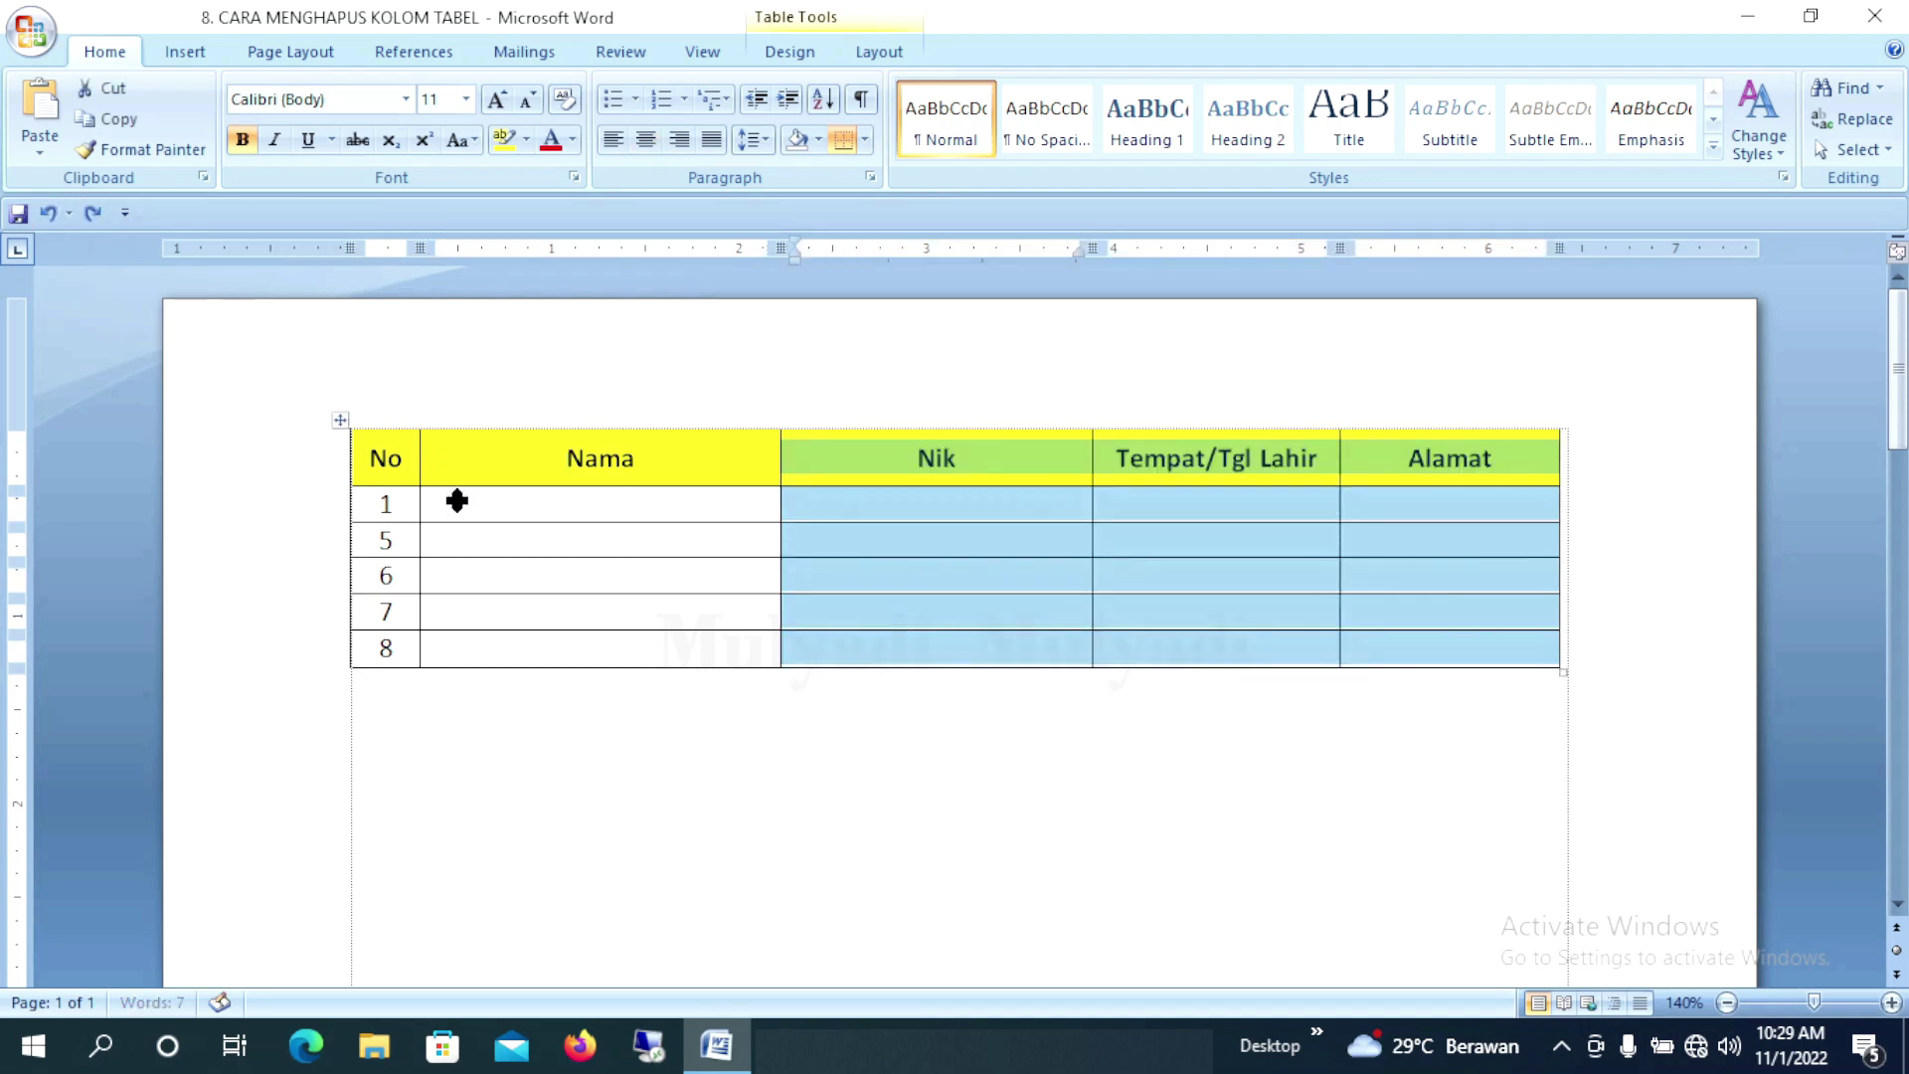
pyautogui.click(353, 686)
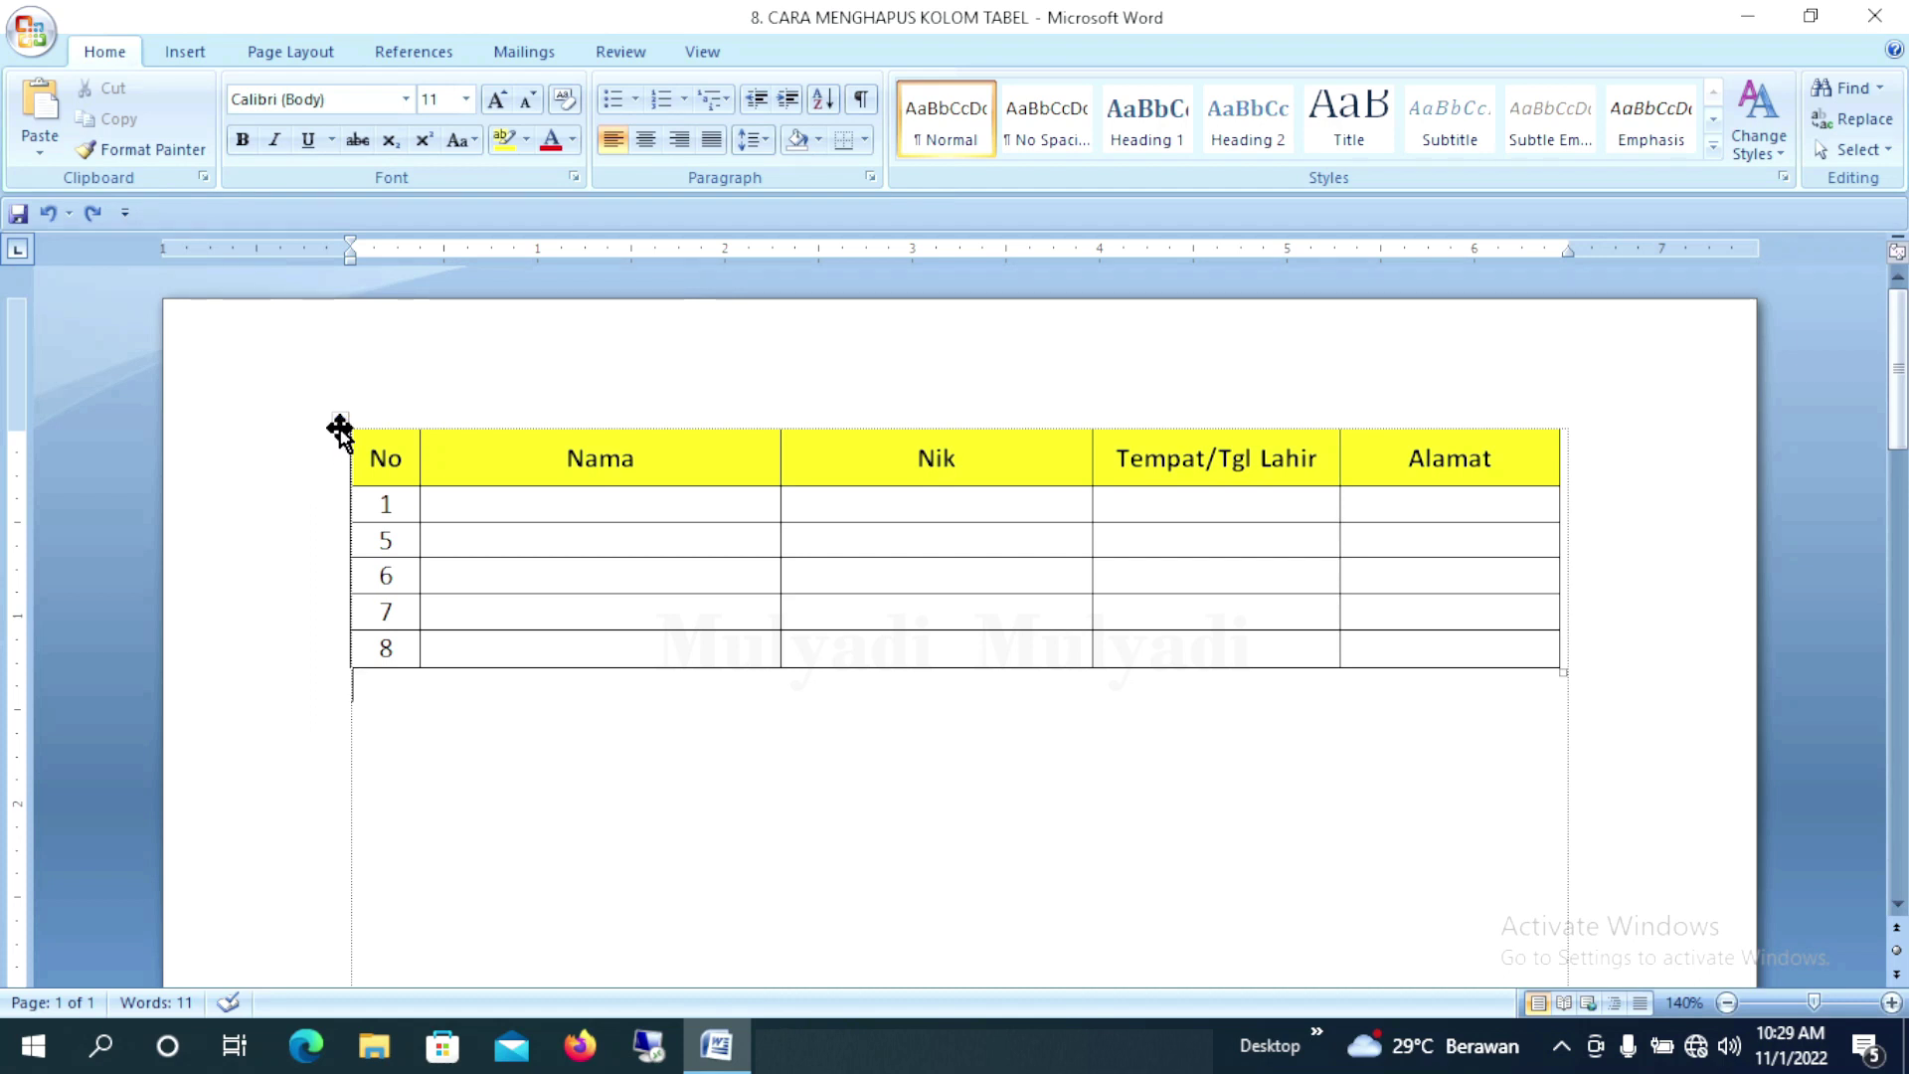
# Select the whole table and remove it with Layout's Delete Table command
pyautogui.click(339, 427)
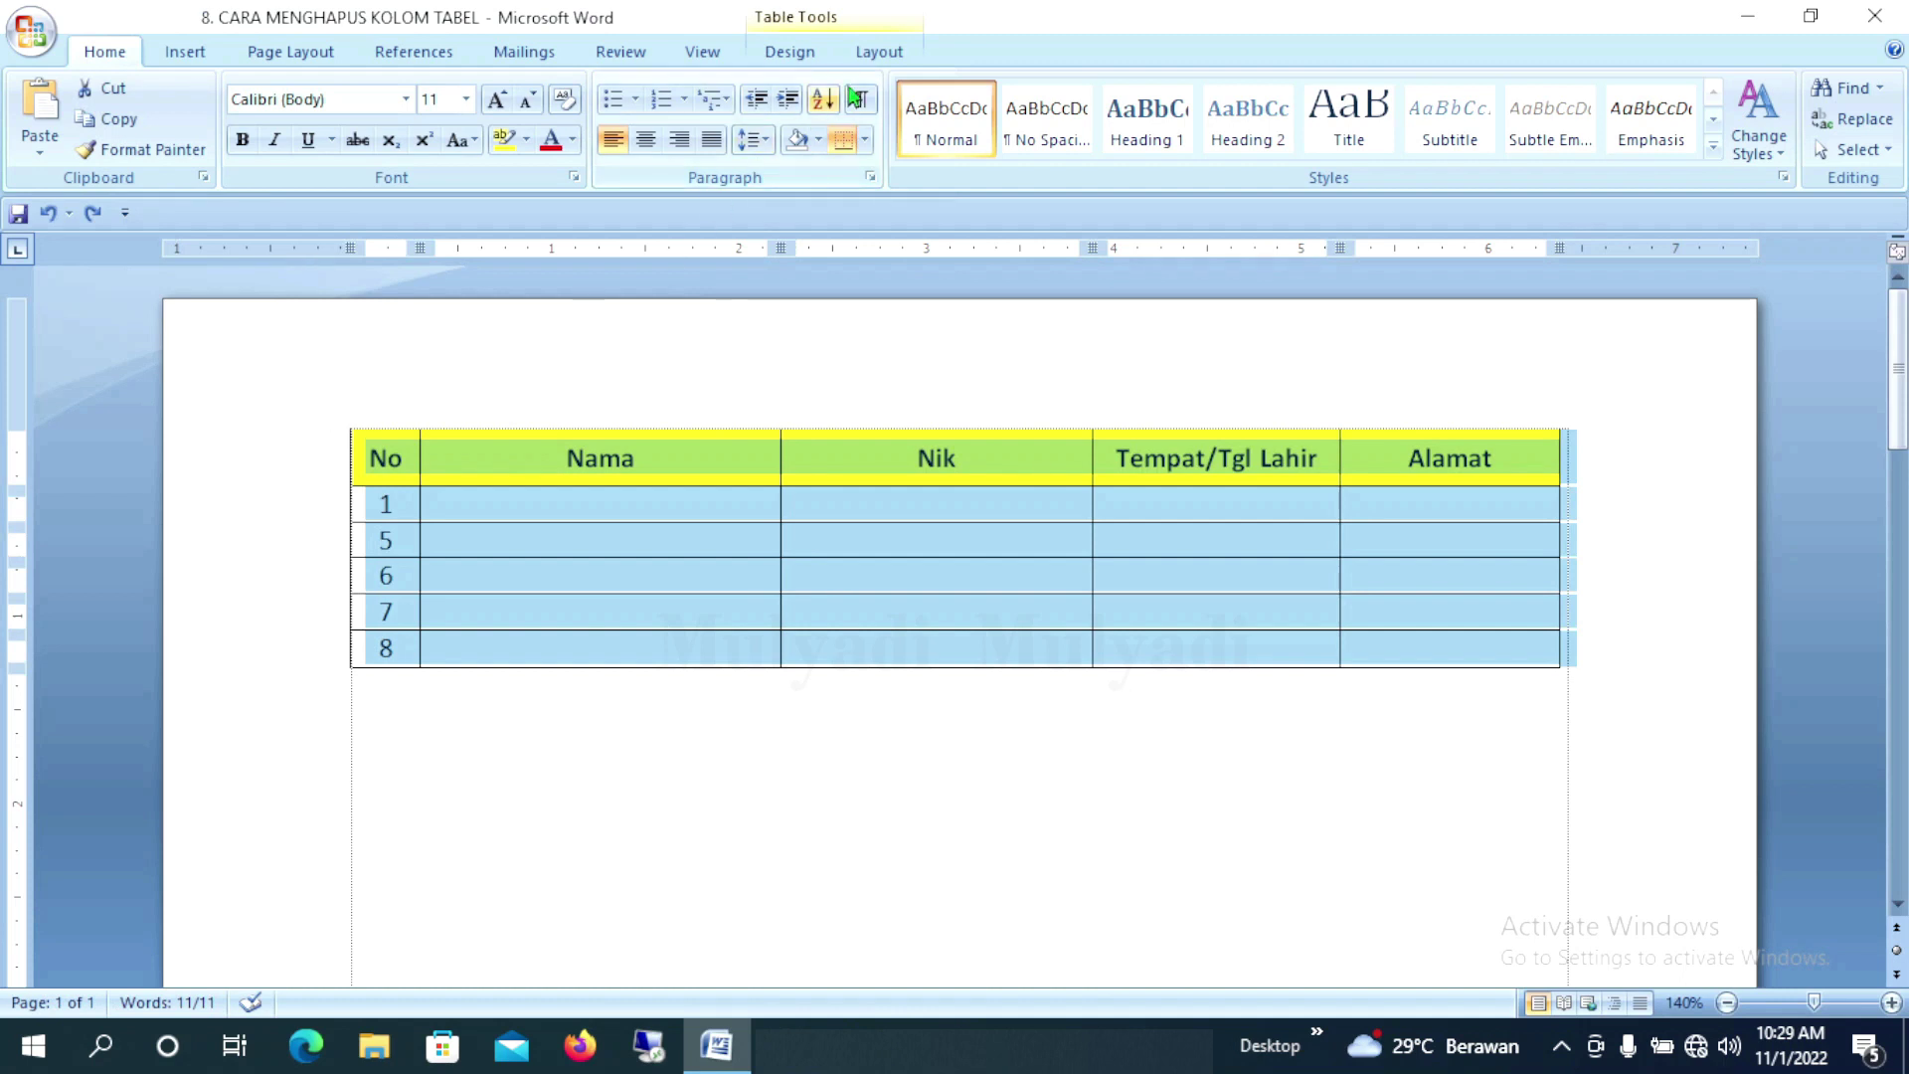
pyautogui.click(875, 55)
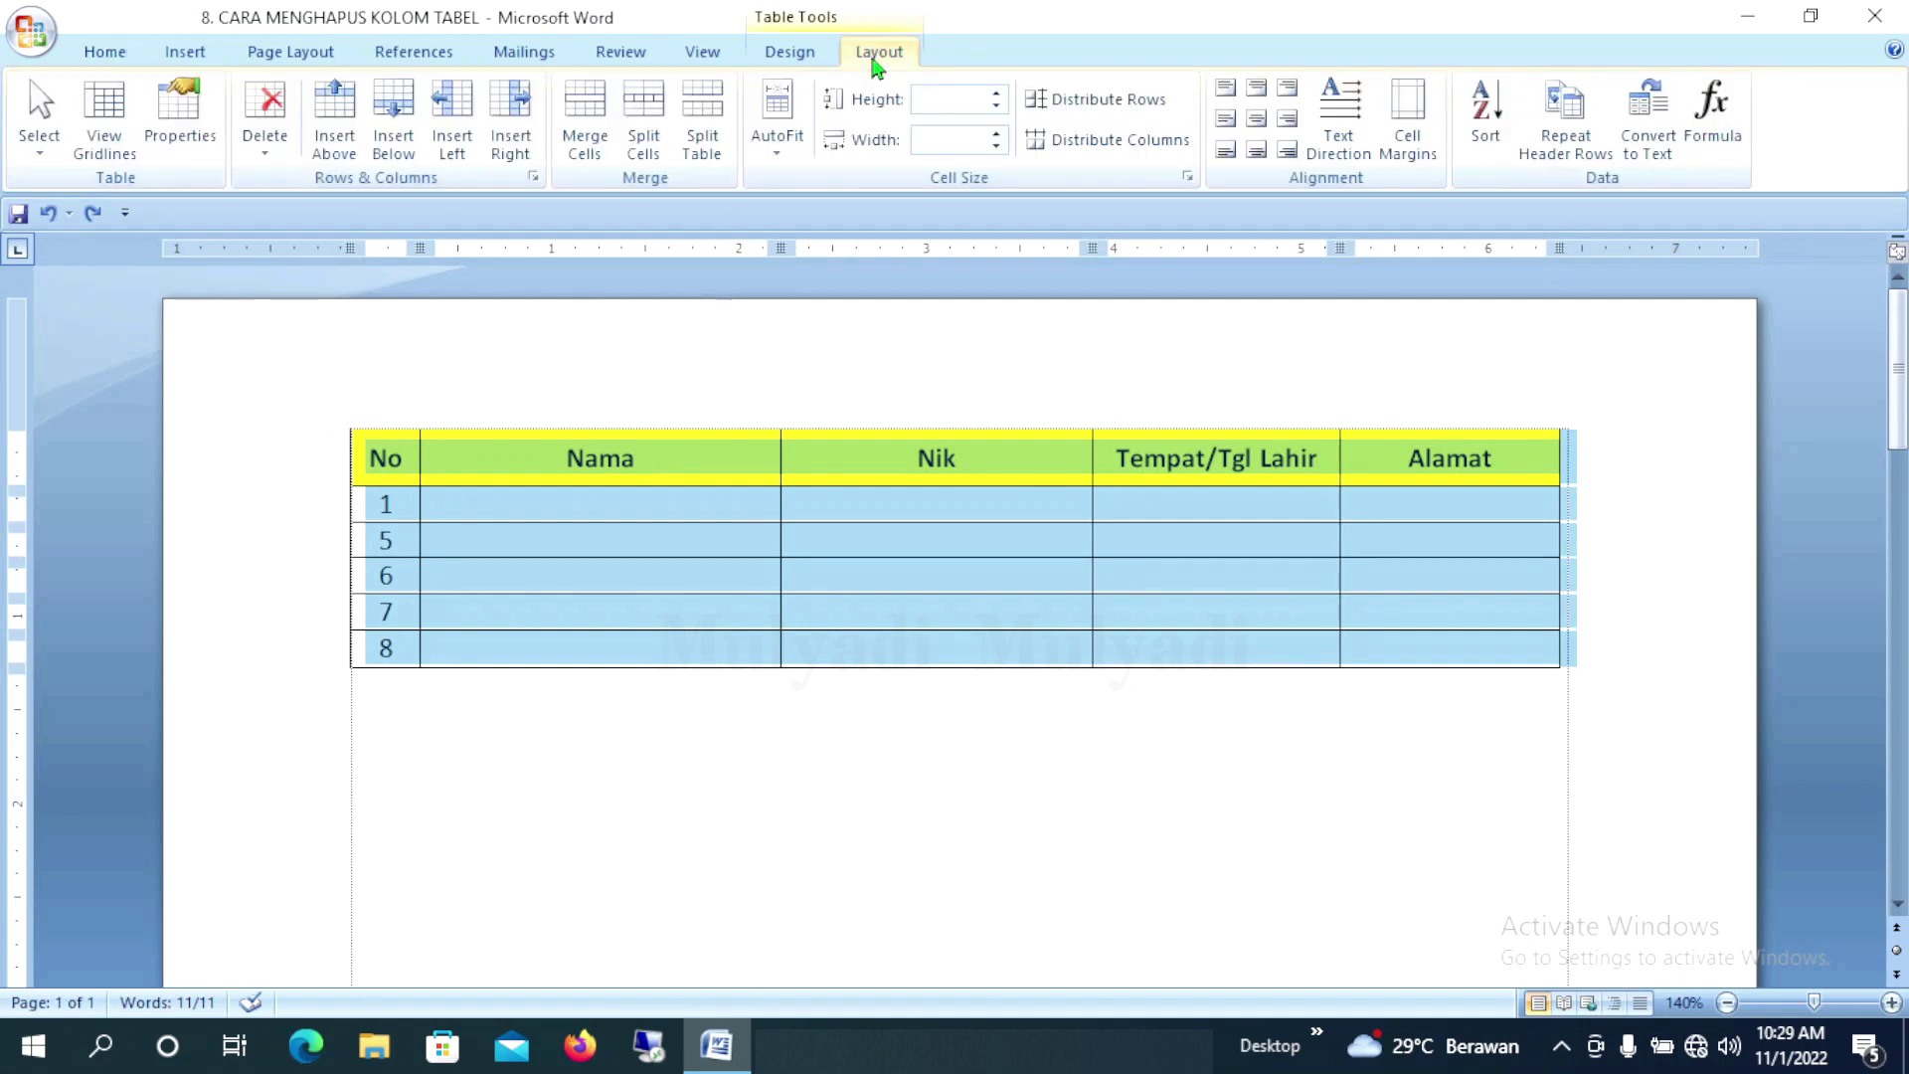
pyautogui.click(270, 157)
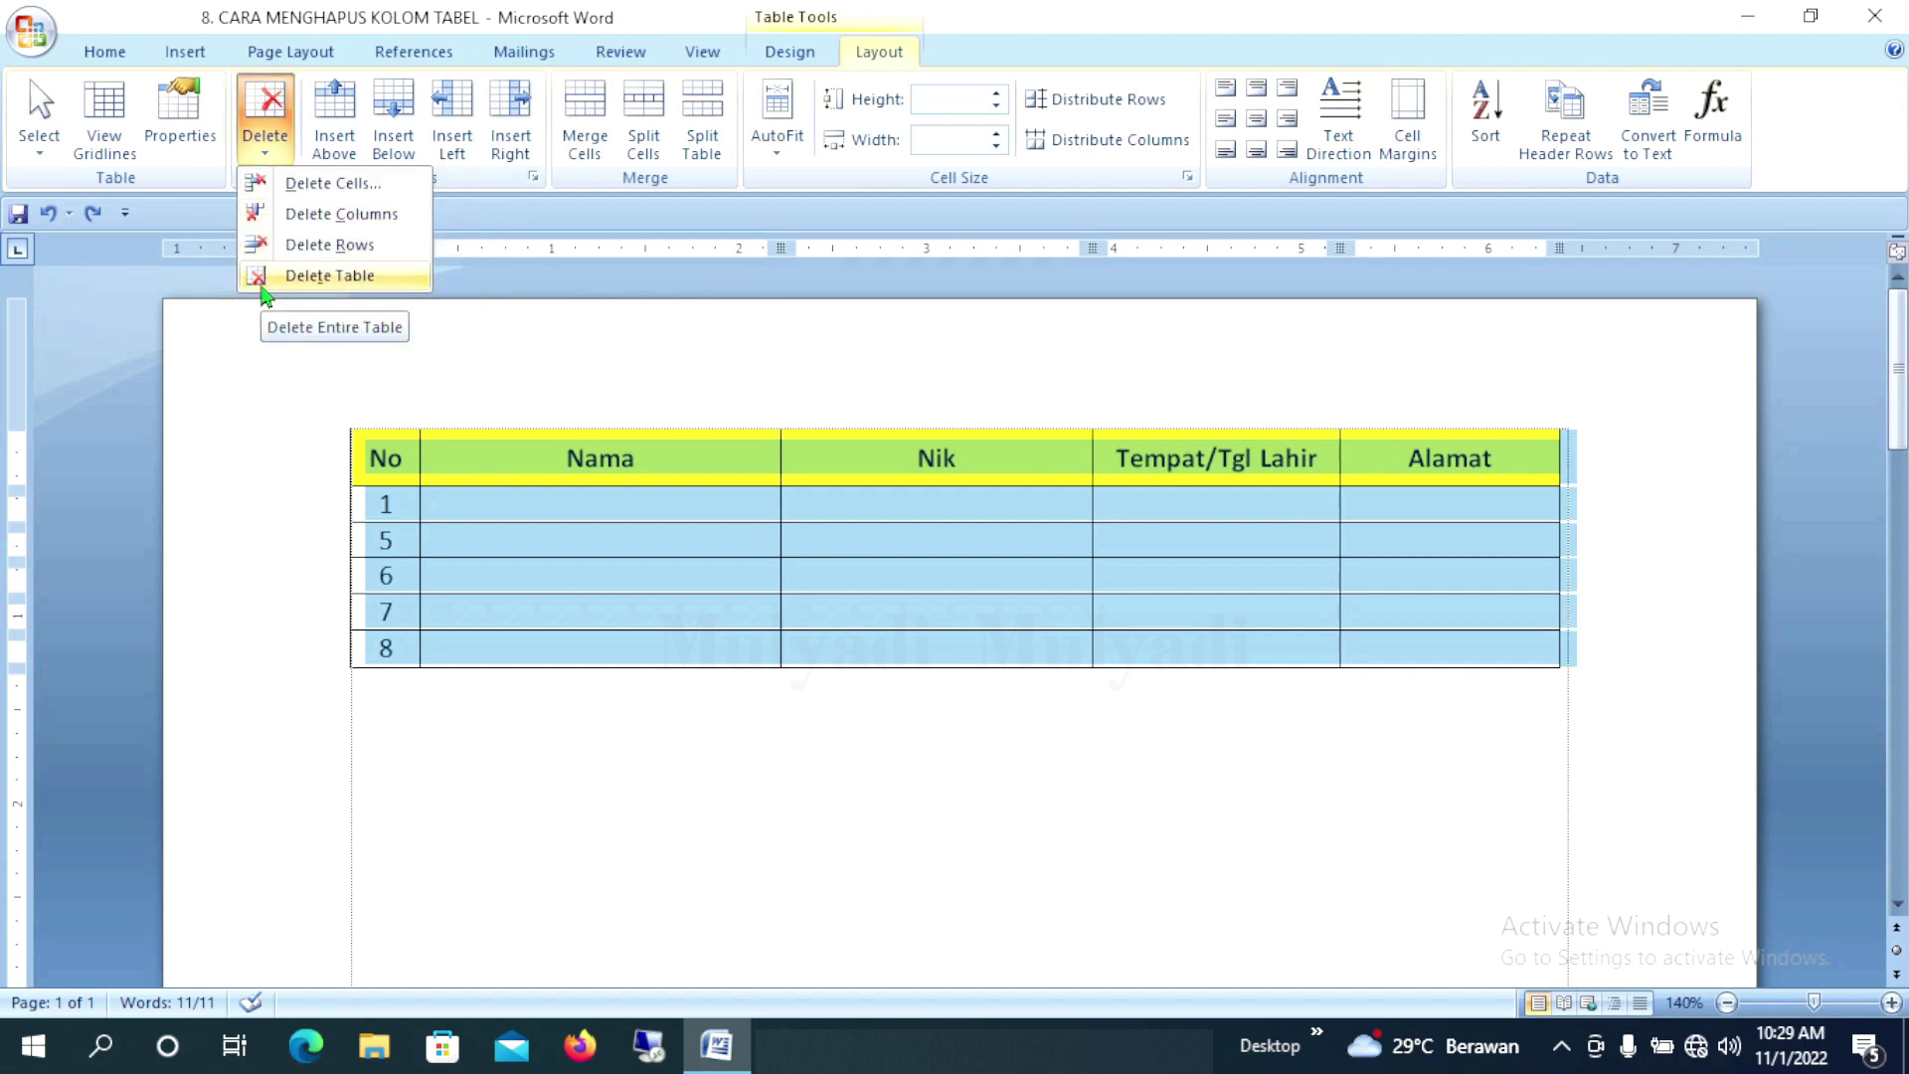
pyautogui.click(266, 277)
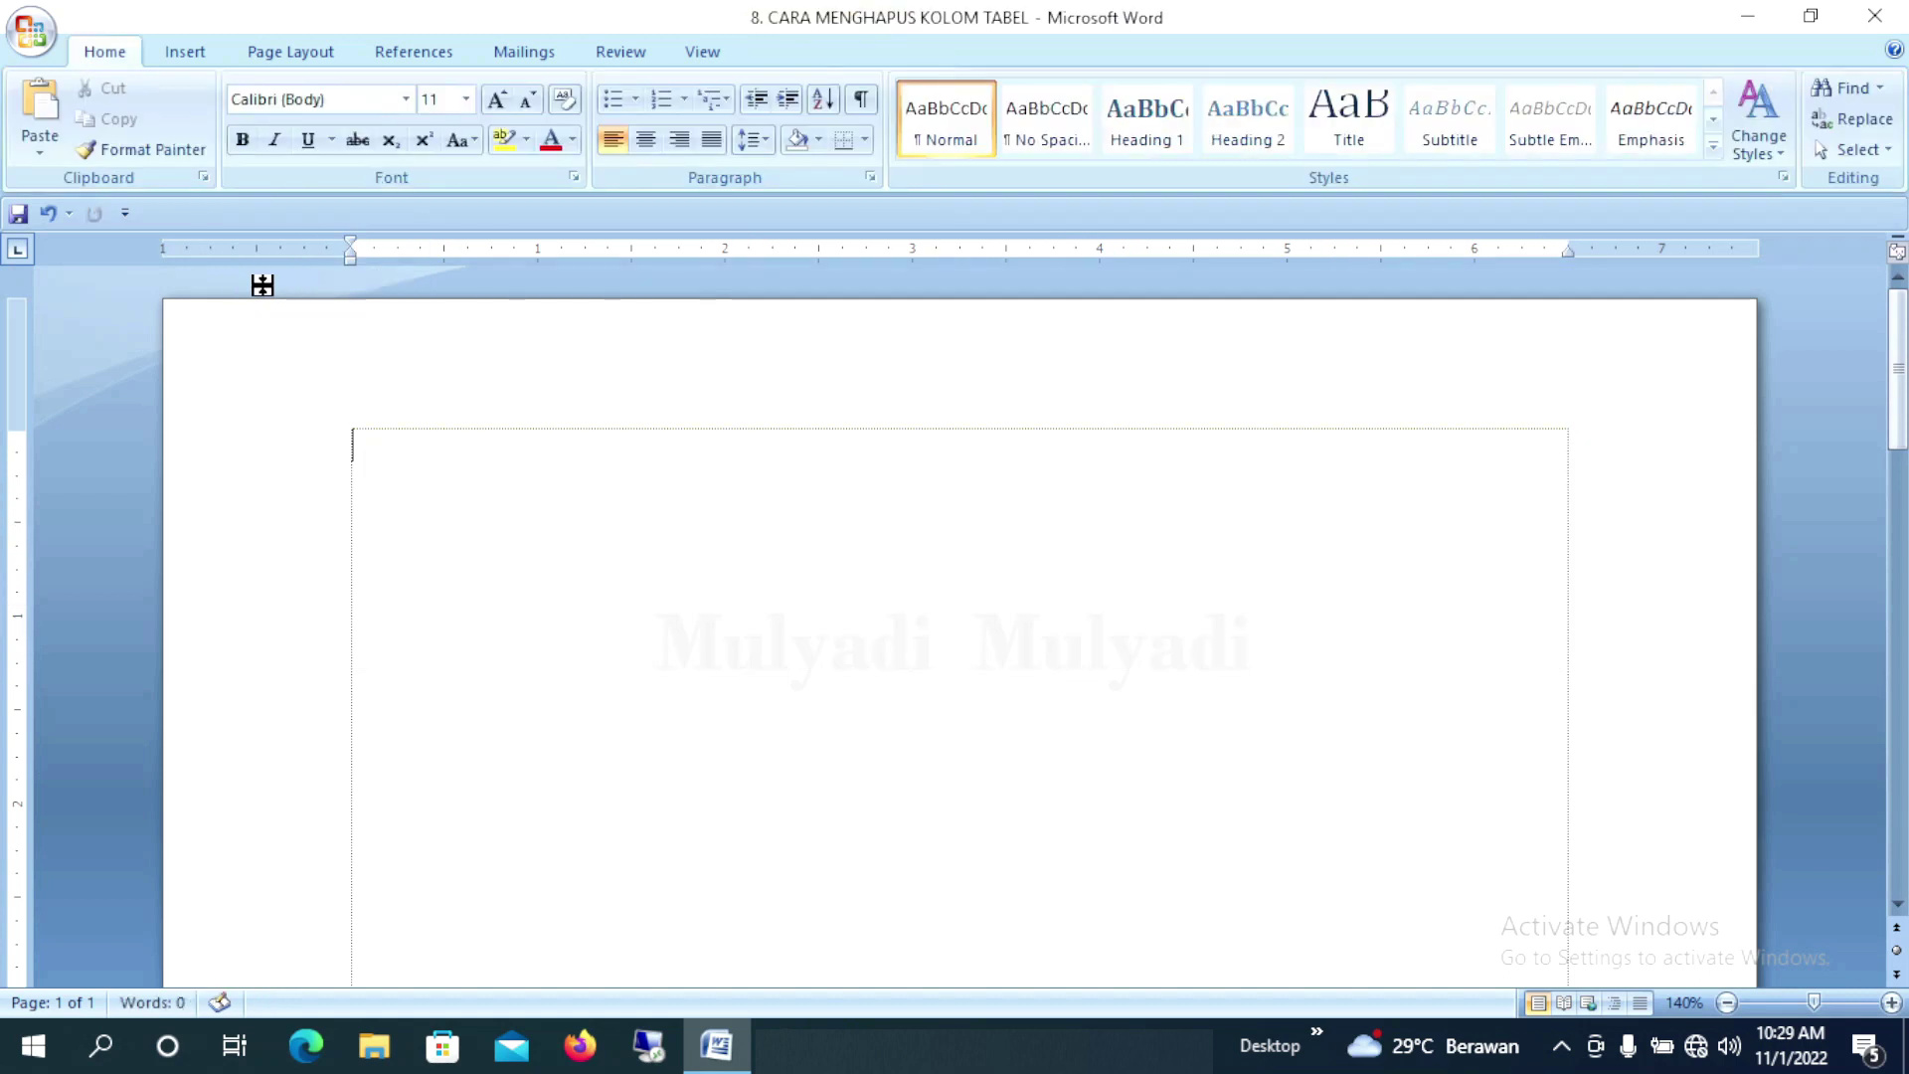